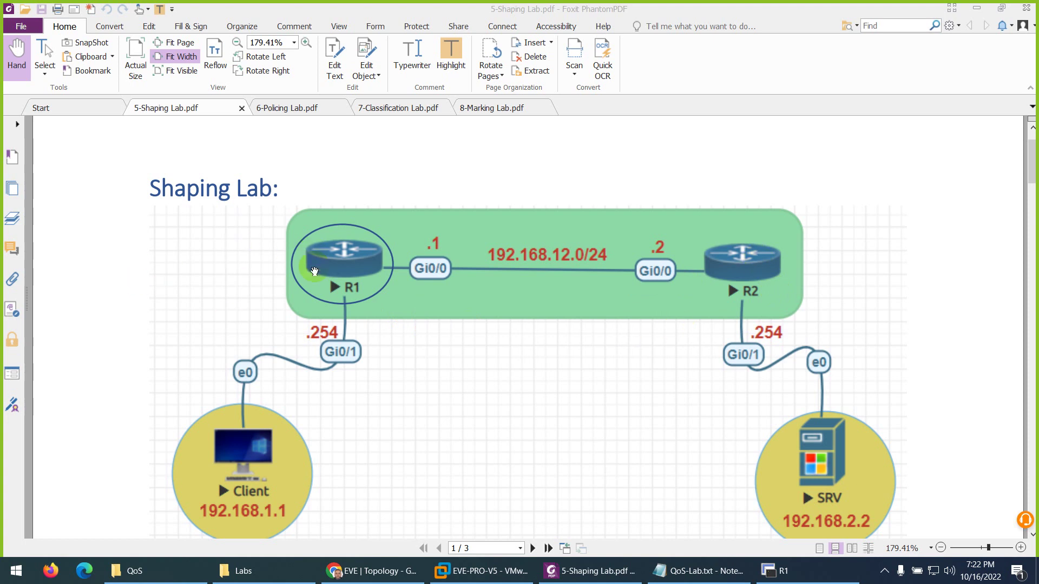
Review the R1/R2 configuration tables and iperf test page in the lab guide, then return to EVE Topology.
scroll(303, 298, "down", 1)
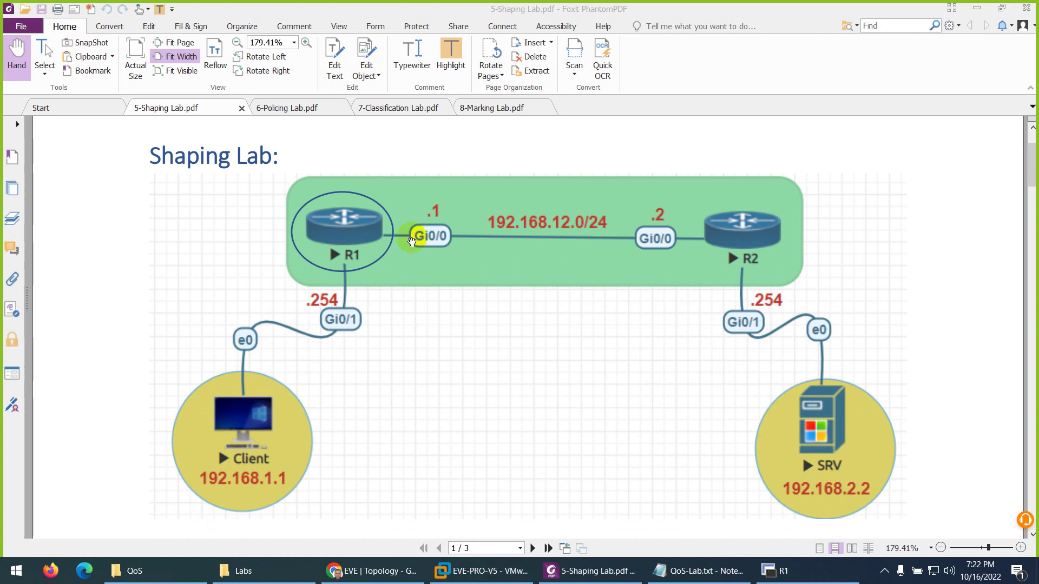
scroll(423, 241, "up", 1)
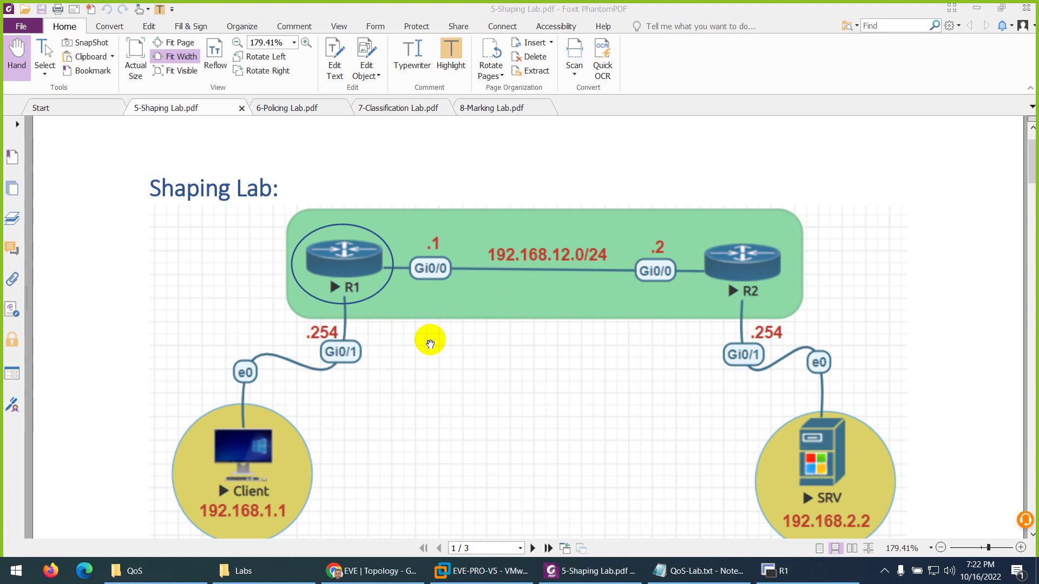
scroll(430, 344, "down", 3)
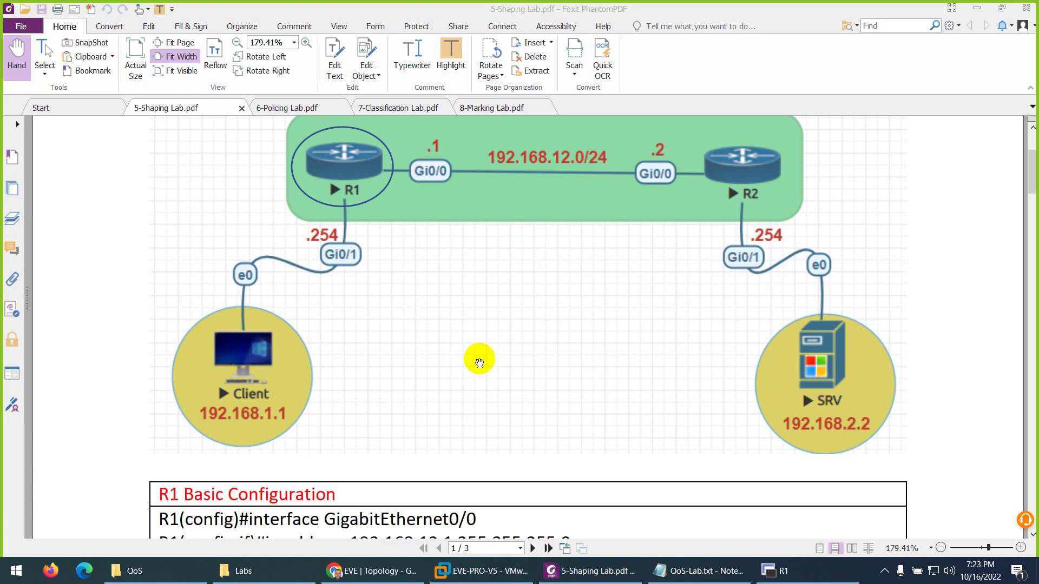
scroll(479, 362, "up", 2)
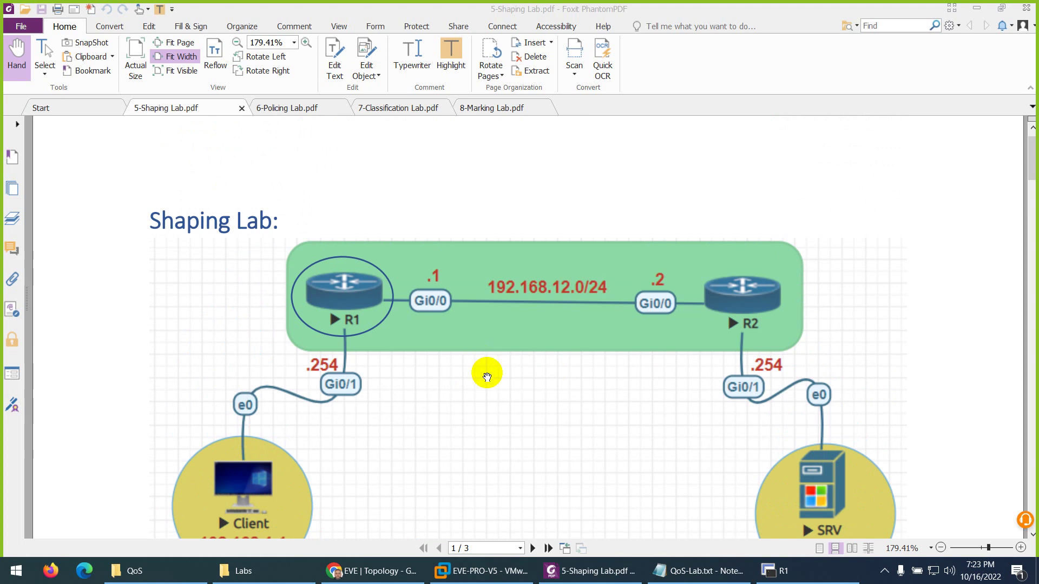
scroll(487, 377, "down", 5)
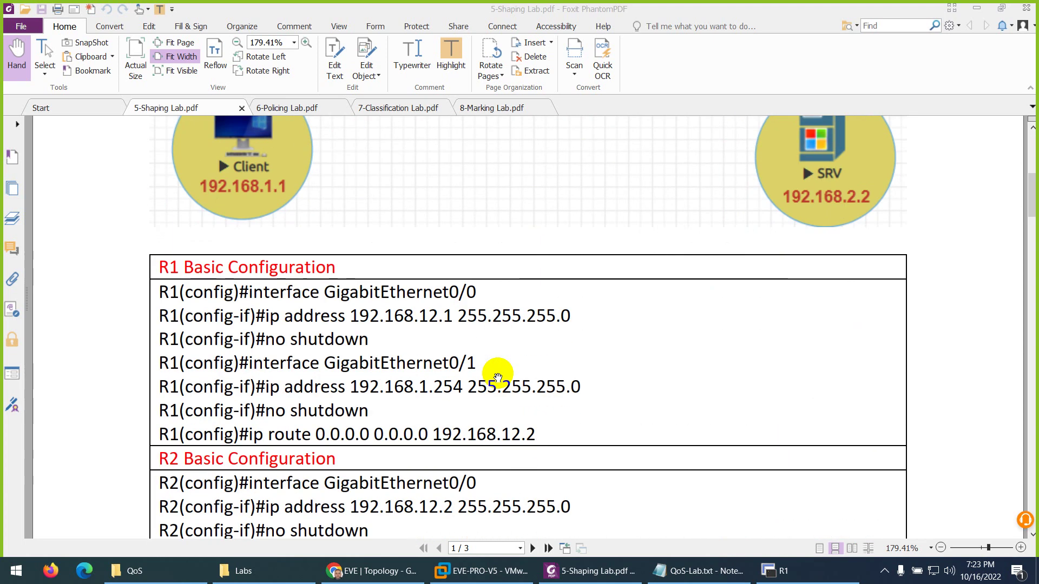
scroll(306, 308, "down", 2)
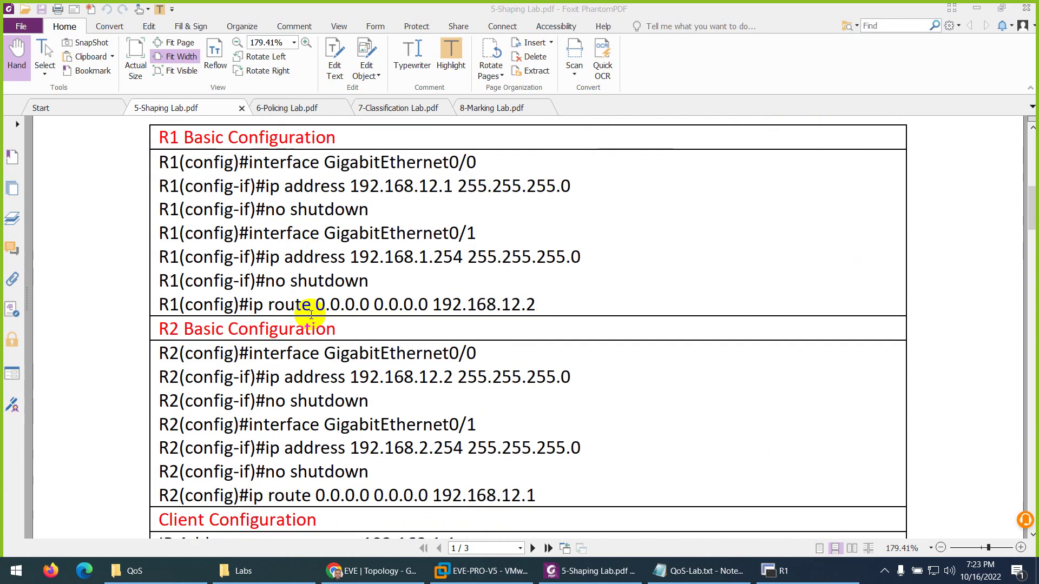
scroll(324, 311, "up", 5)
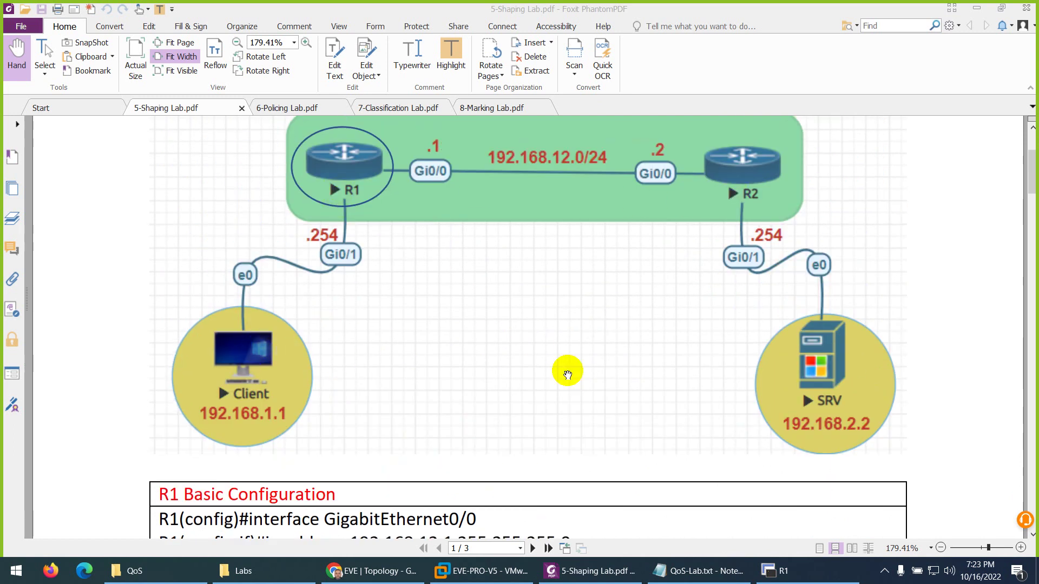
scroll(403, 354, "down", 6)
scroll(403, 354, "down", 9)
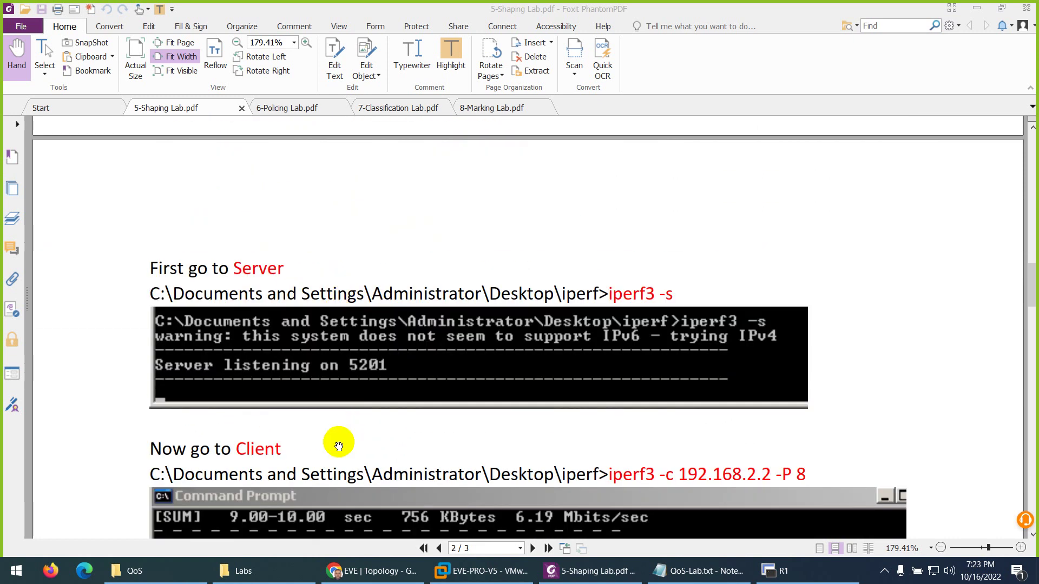
left_click(346, 569)
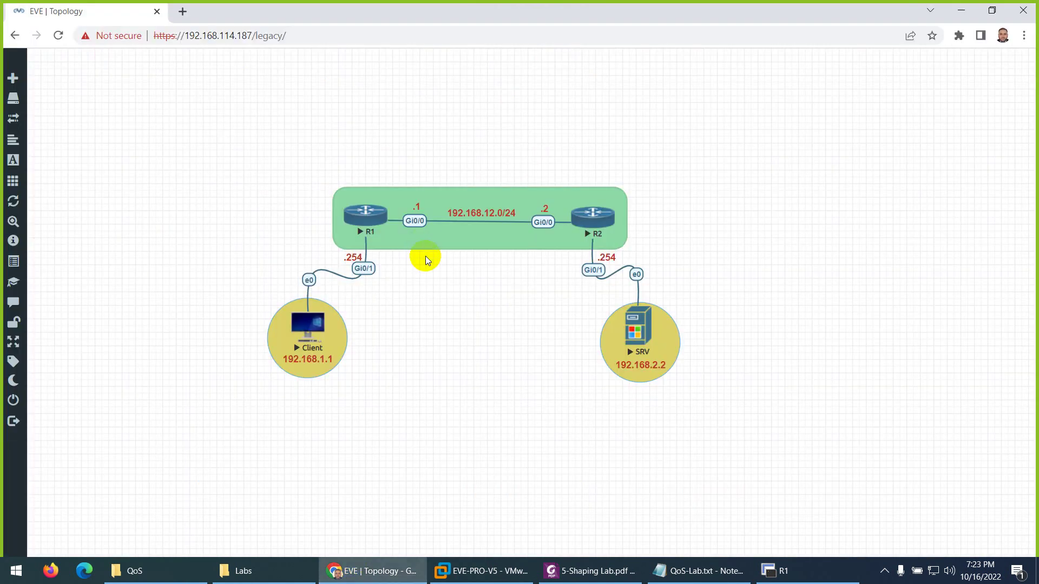
Page through R1's interface output, then open R2's console and answer no to its setup dialog.
left_click(779, 570)
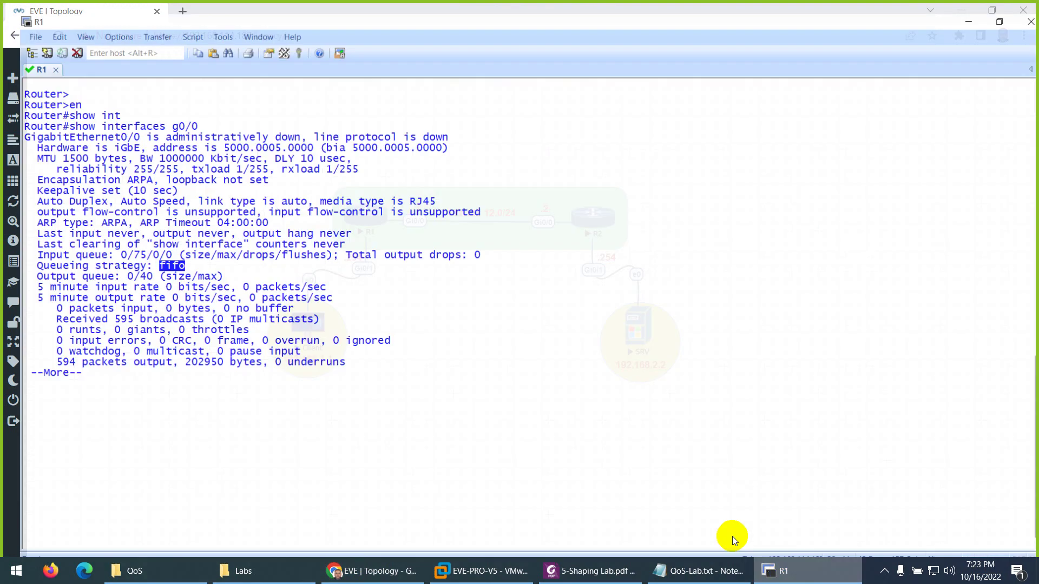
key("space")
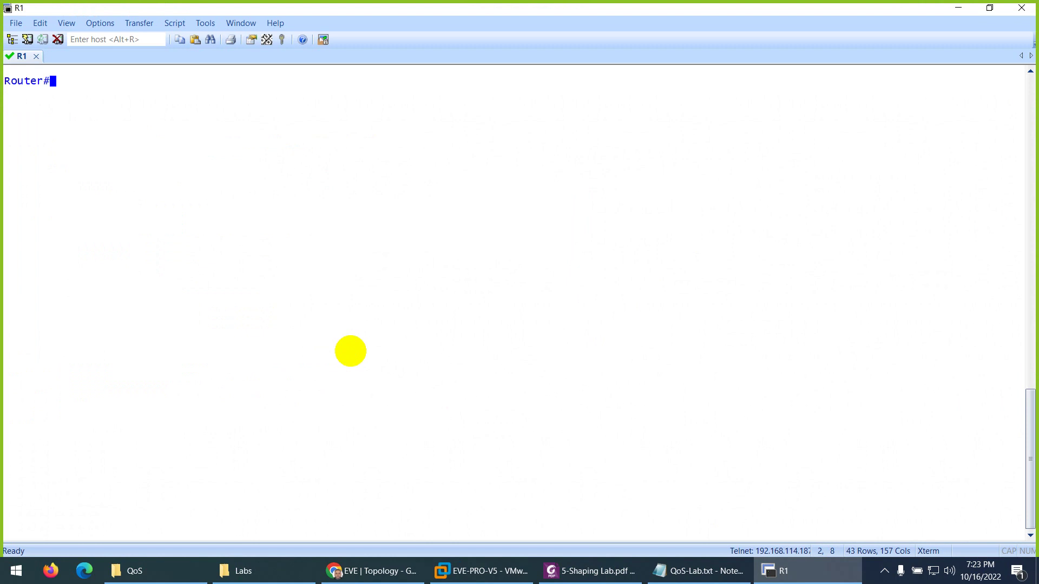
left_click(779, 570)
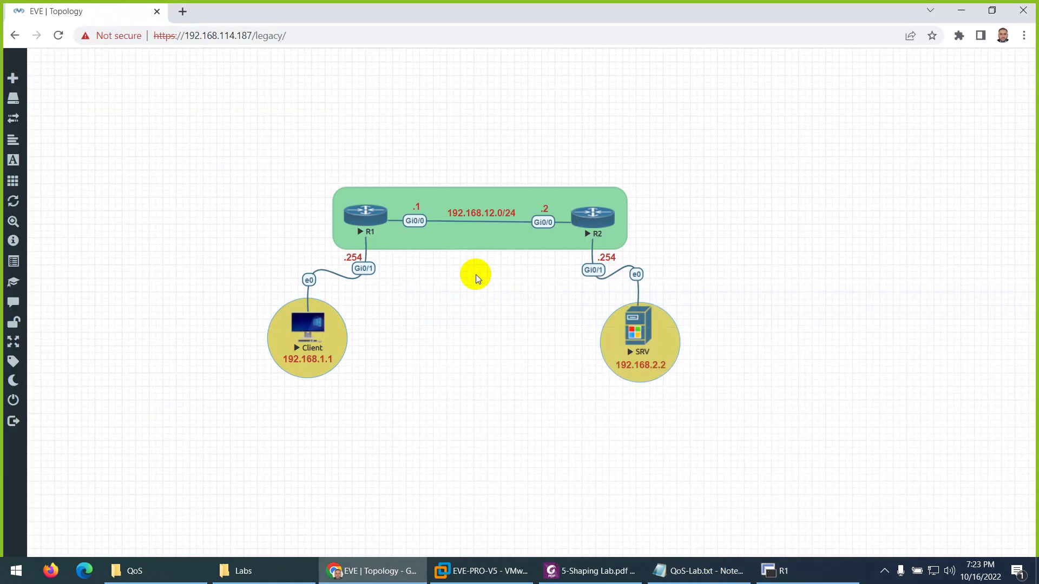
left_click(587, 219)
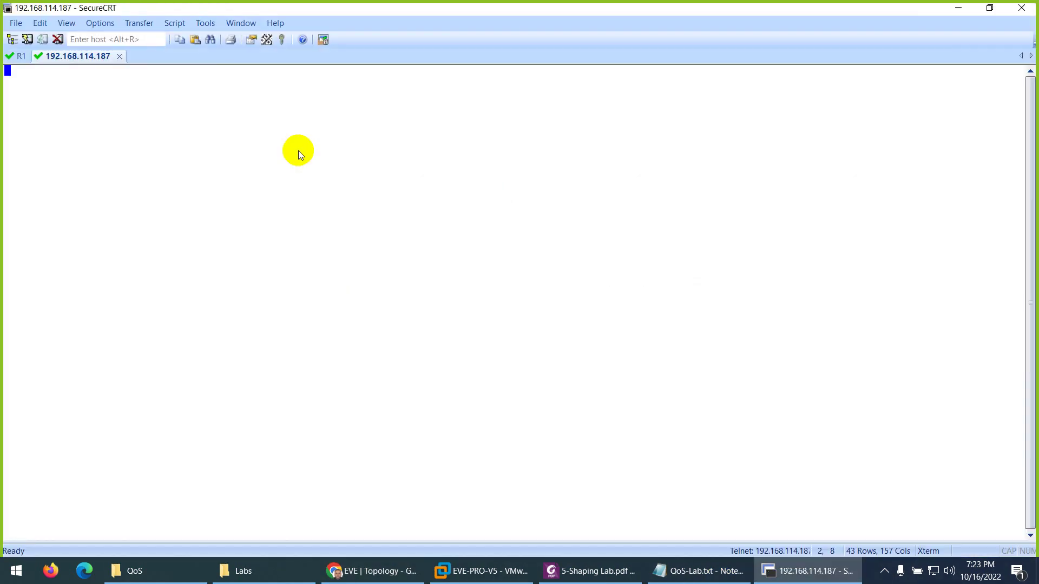
key("Return")
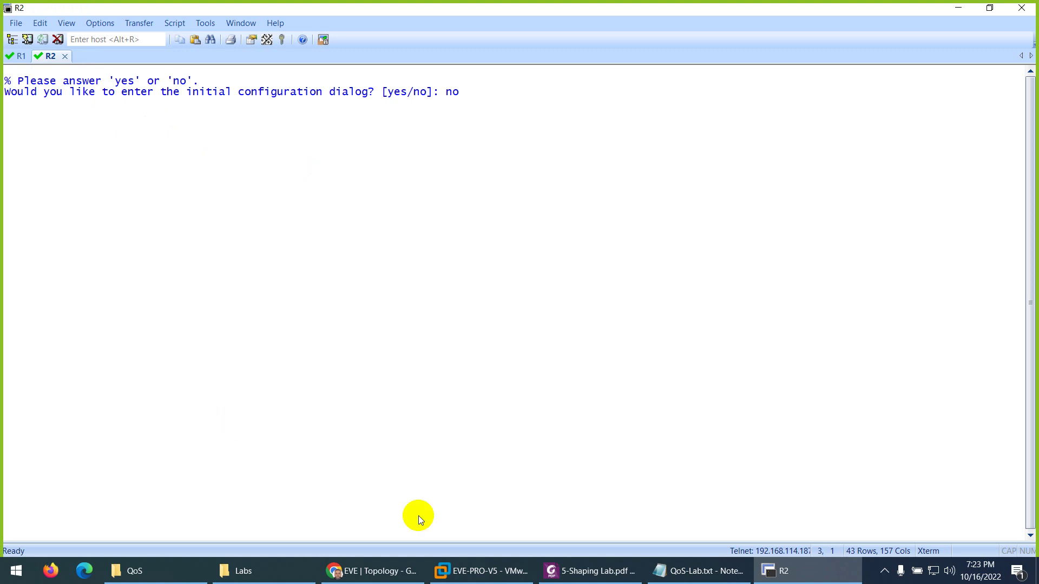
In QoS-Lab.txt, go over R1's basic setup: enable, hostname R1, no ip domain lookup, console timeouts.
left_click(678, 580)
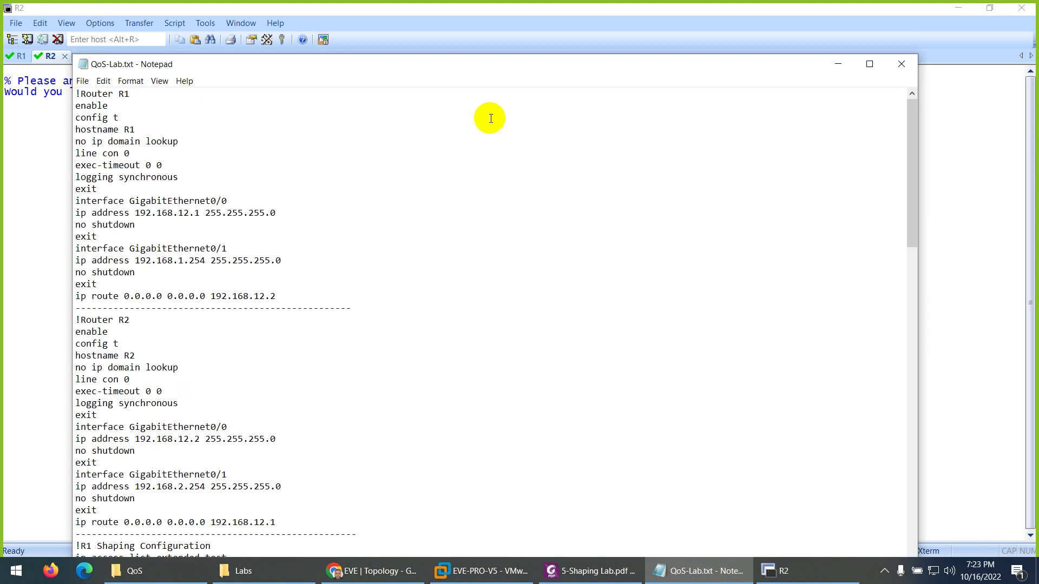
left_click_drag(464, 65, 812, 98)
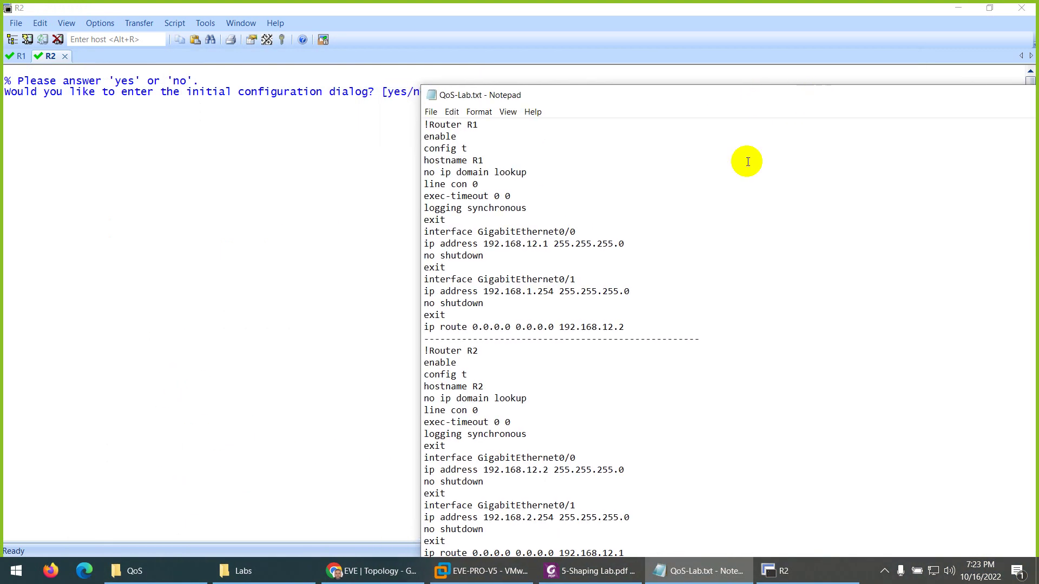
left_click(365, 577)
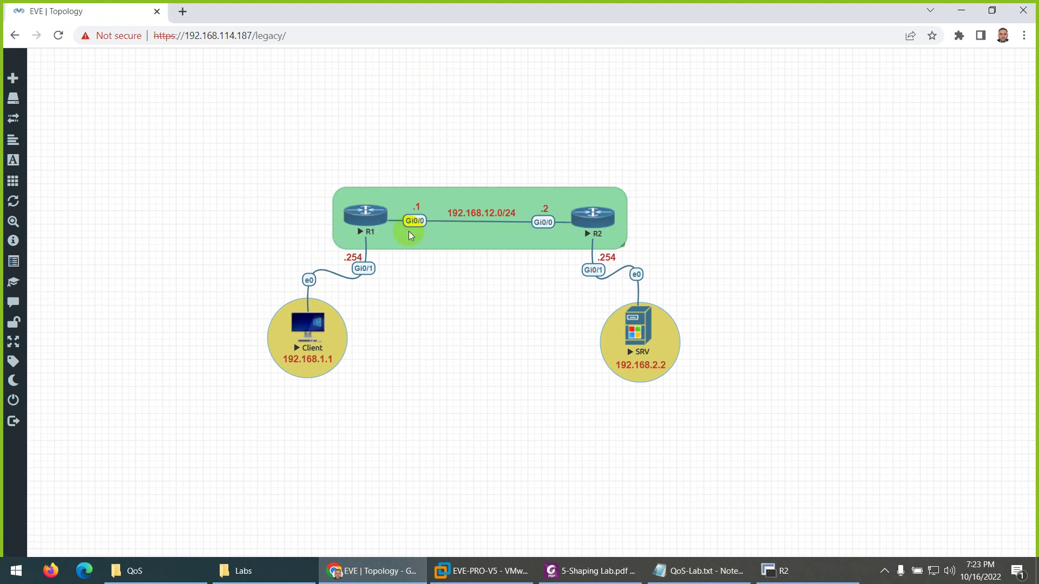
left_click(698, 570)
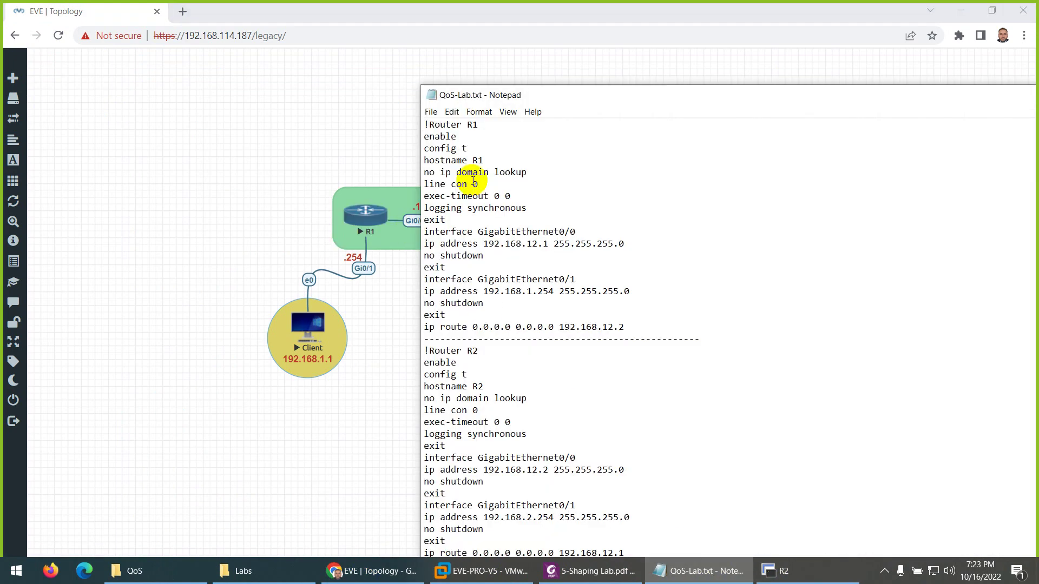
left_click_drag(459, 136, 418, 135)
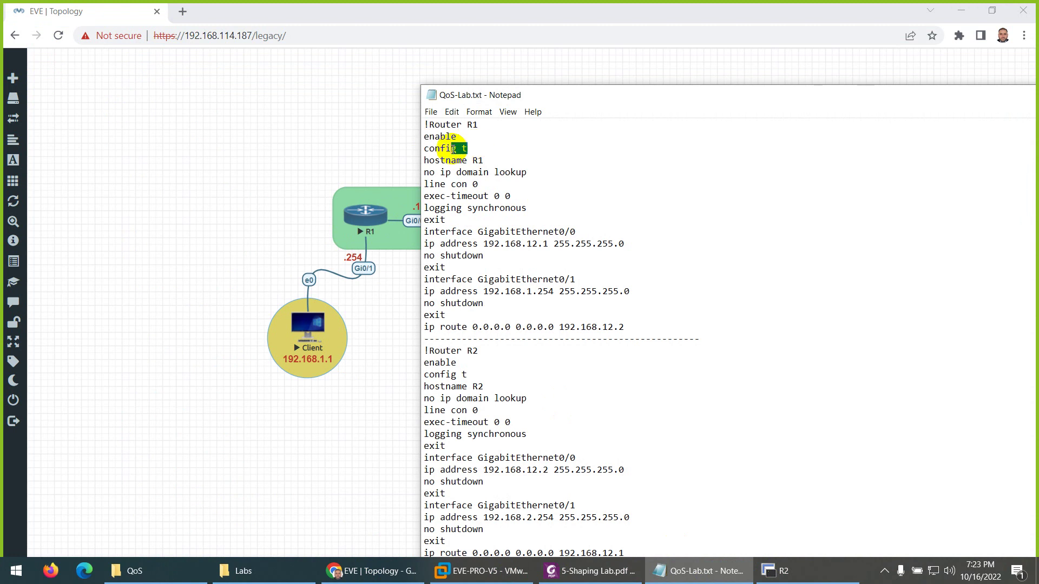
left_click_drag(483, 161, 452, 161)
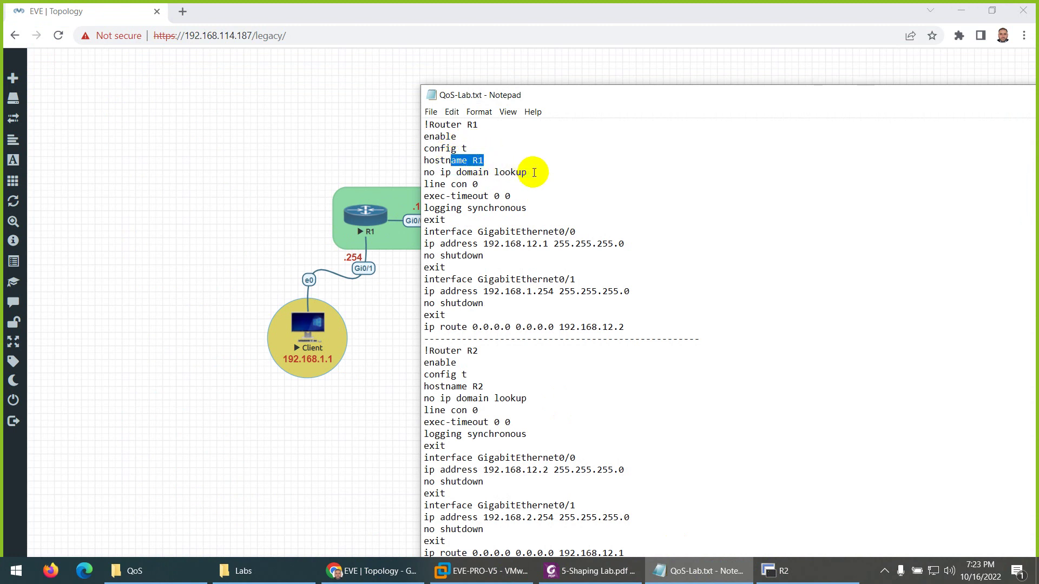
left_click_drag(528, 172, 429, 174)
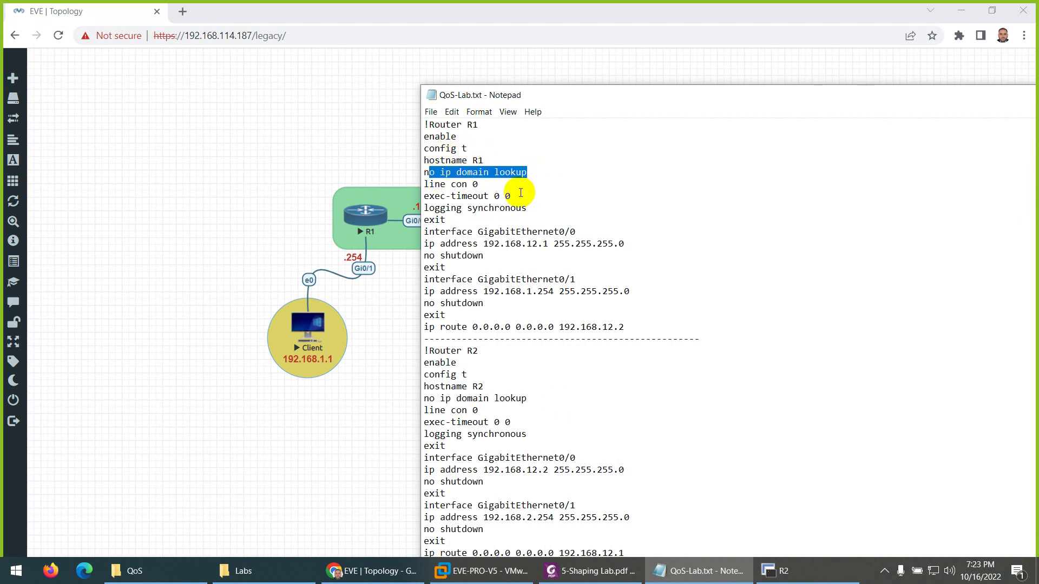
left_click_drag(533, 195, 434, 184)
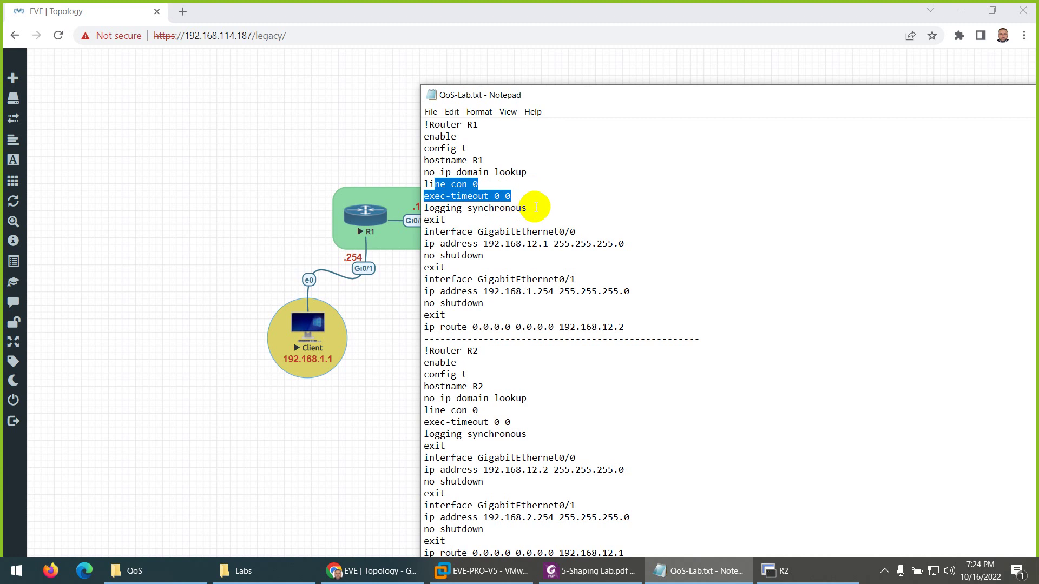
left_click_drag(533, 208, 420, 136)
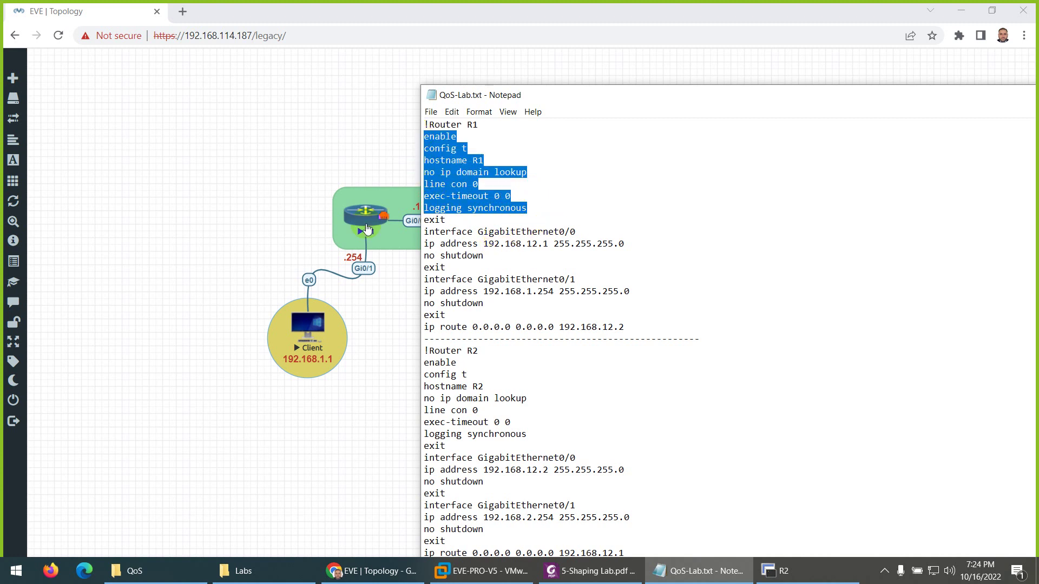
Review R1's addressing: Gi0/0 192.168.12.1, Gi0/1 192.168.1.254, default route via 192.168.12.2.
left_click_drag(579, 96, 683, 96)
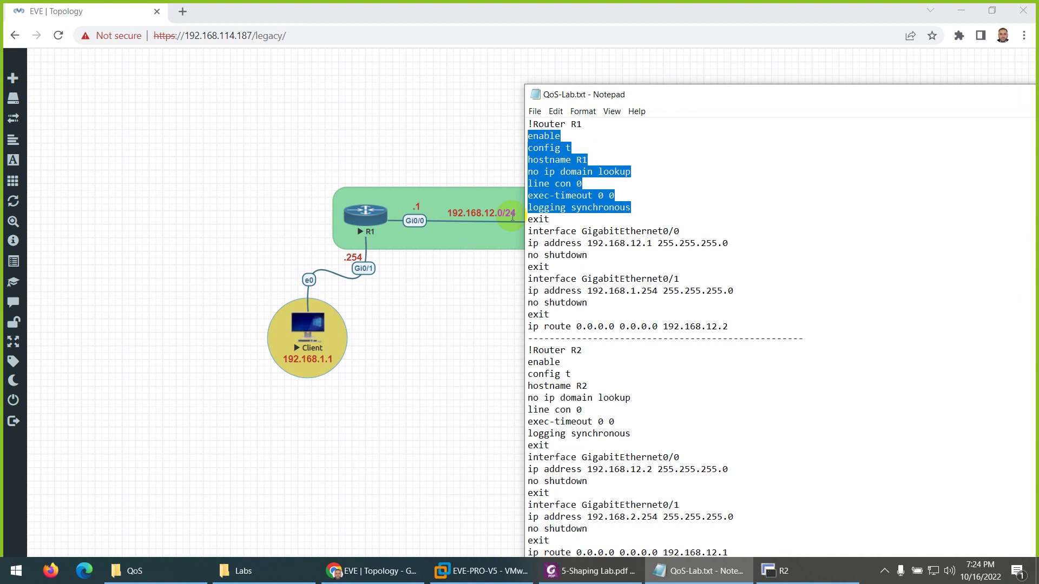
left_click_drag(657, 243, 624, 244)
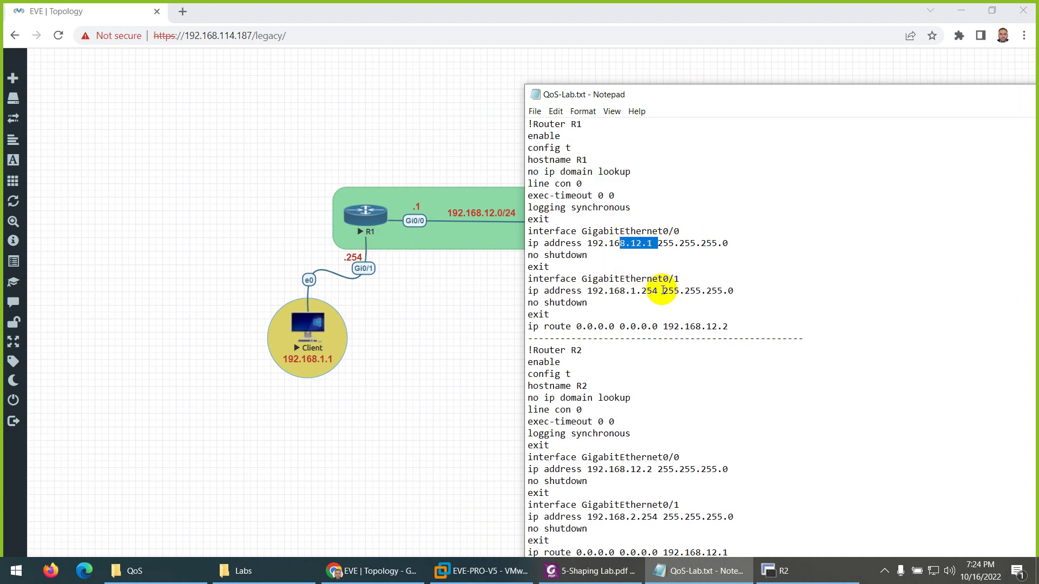
left_click_drag(662, 292, 631, 292)
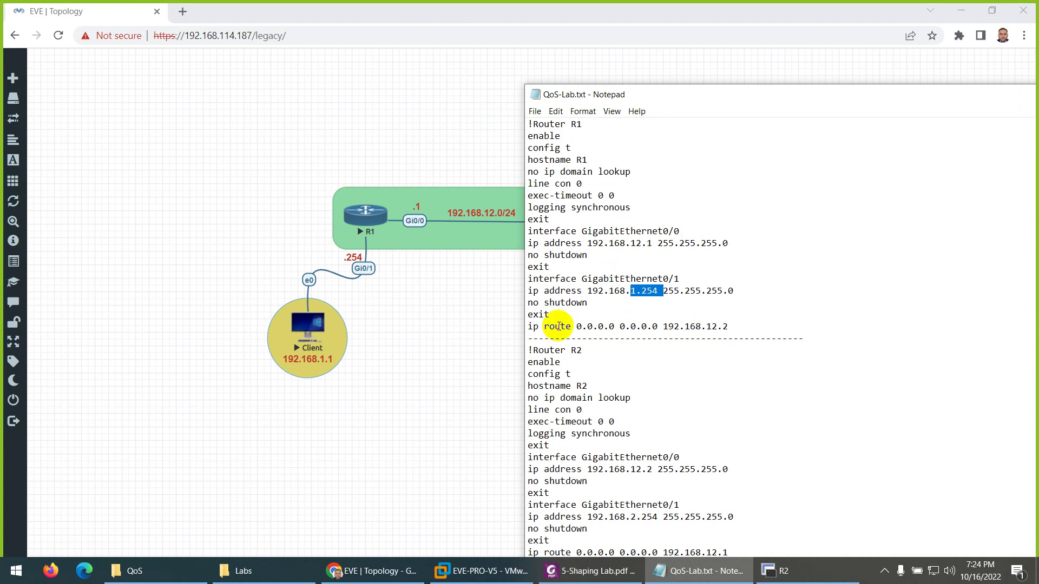
left_click_drag(571, 326, 730, 327)
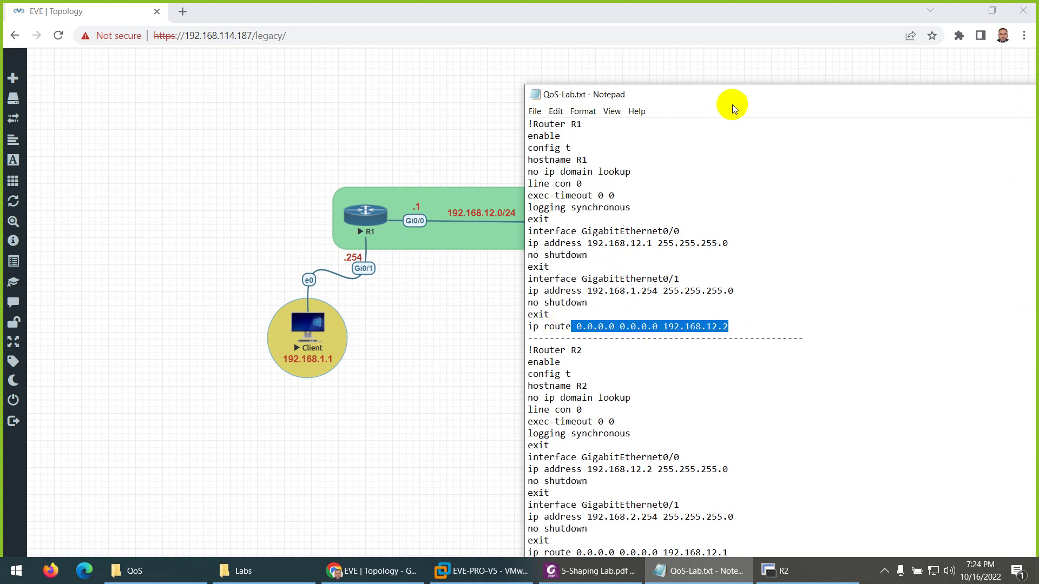
mouse_move(732, 104)
left_mouse_down()
mouse_move(911, 109)
mouse_move(715, 100)
left_mouse_up()
Copy the full R1 configuration block and switch to the R1 SecureCRT session.
left_click_drag(709, 323, 510, 120)
right_click(538, 154)
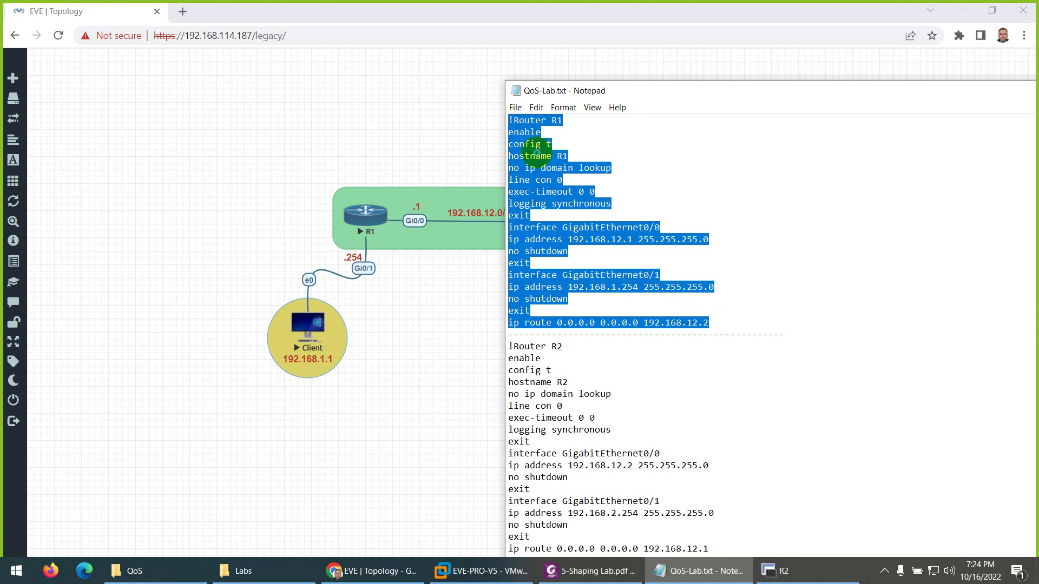
left_click(548, 193)
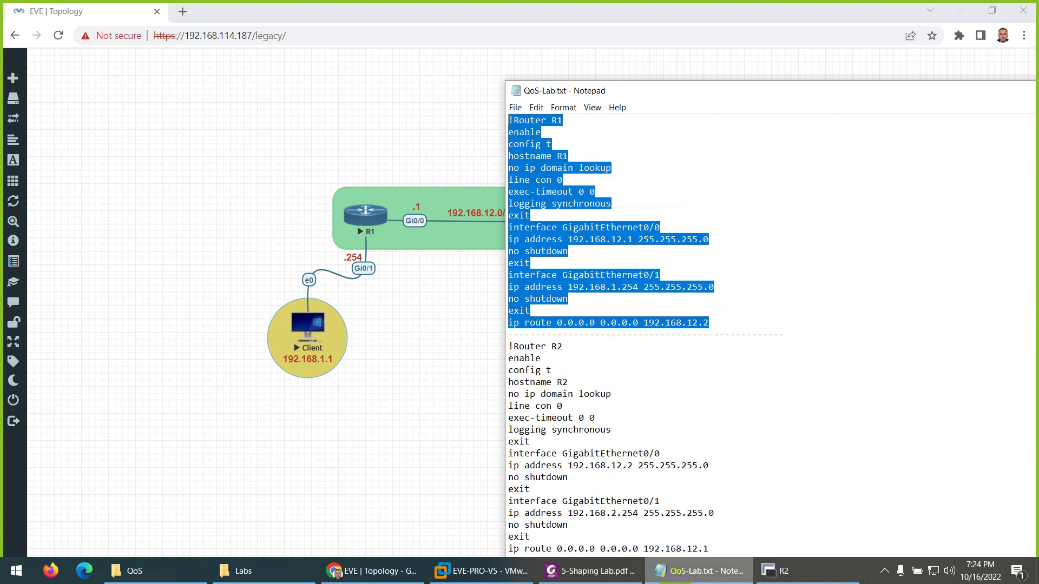
left_click(779, 571)
left_click(20, 56)
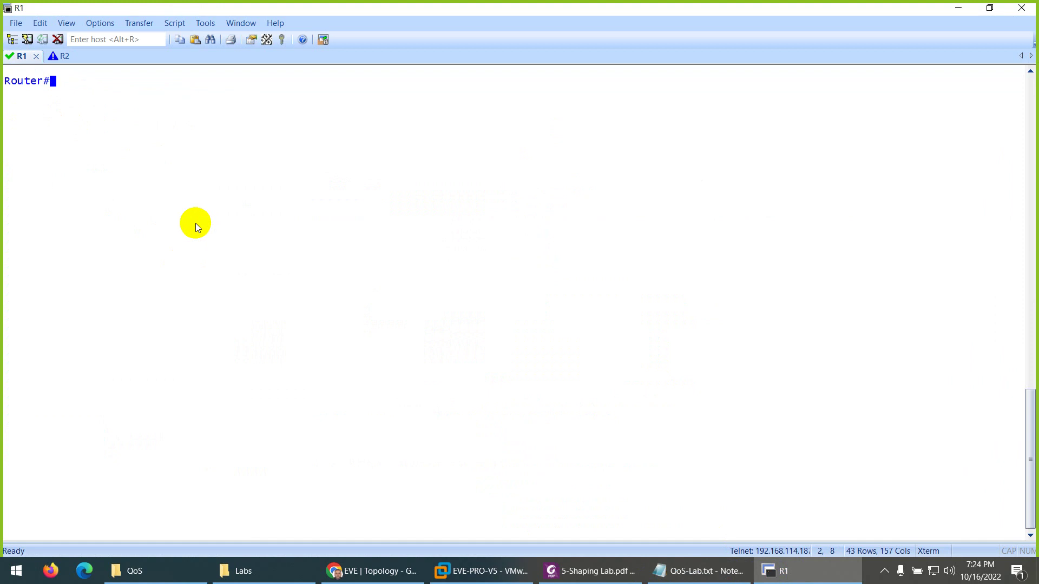
Drop R1 to user exec with disable and paste the copied R1 configuration into its console.
type("disable")
key("Return")
right_click(198, 199)
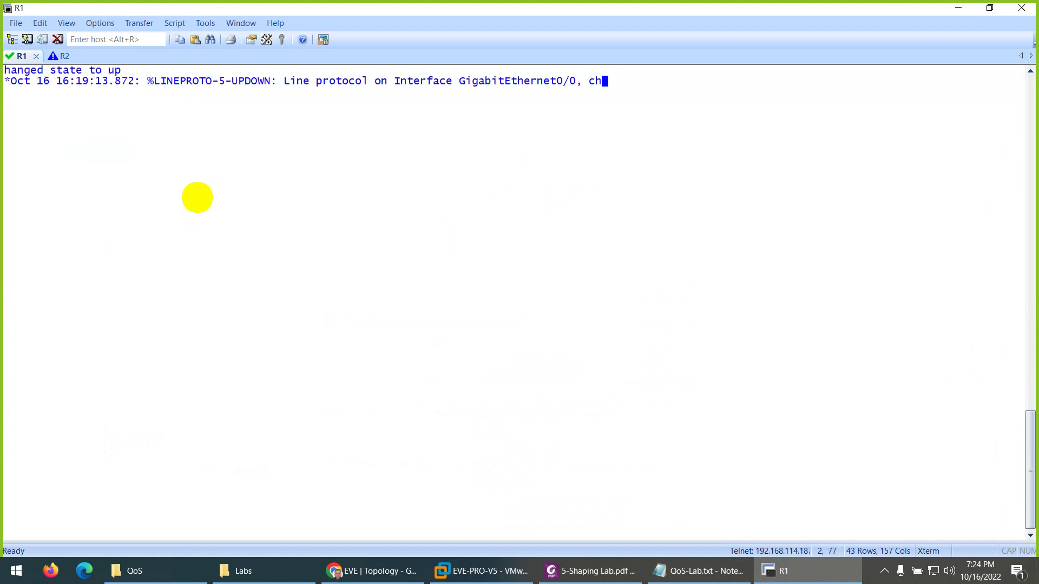
Switch to the R2 session, wake its console and clear the screen to a fresh Router> prompt.
left_click(61, 56)
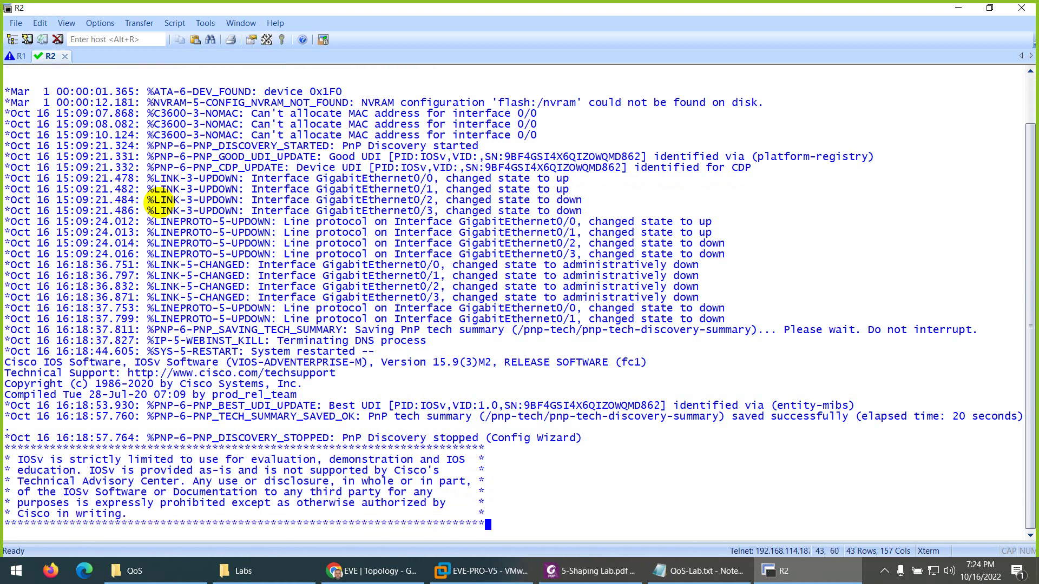
key("Return")
key("Return")
key("Return")
key("Return")
key("Return")
key("Return")
key("ctrl+l")
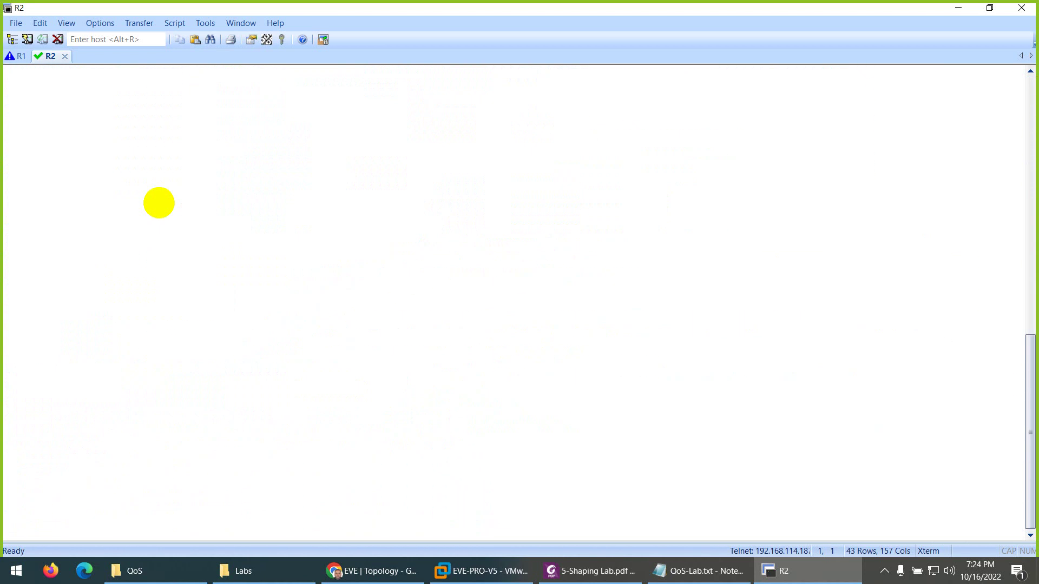
Copy the !Router R2 block from QoS-Lab.txt and paste it into R2's SecureCRT console.
left_click(671, 569)
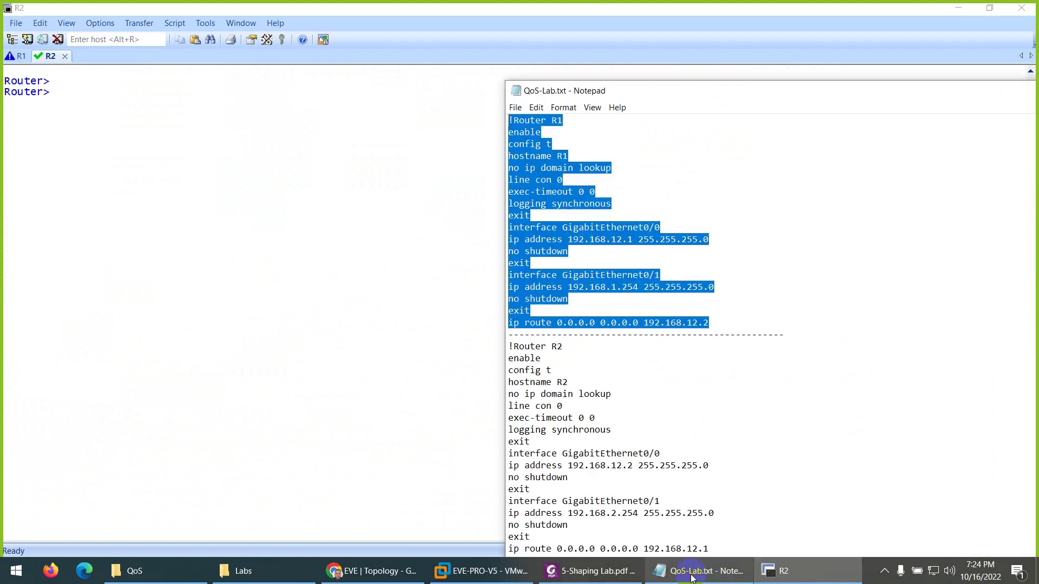
scroll(631, 319, "down", 1)
scroll(631, 319, "down", 5)
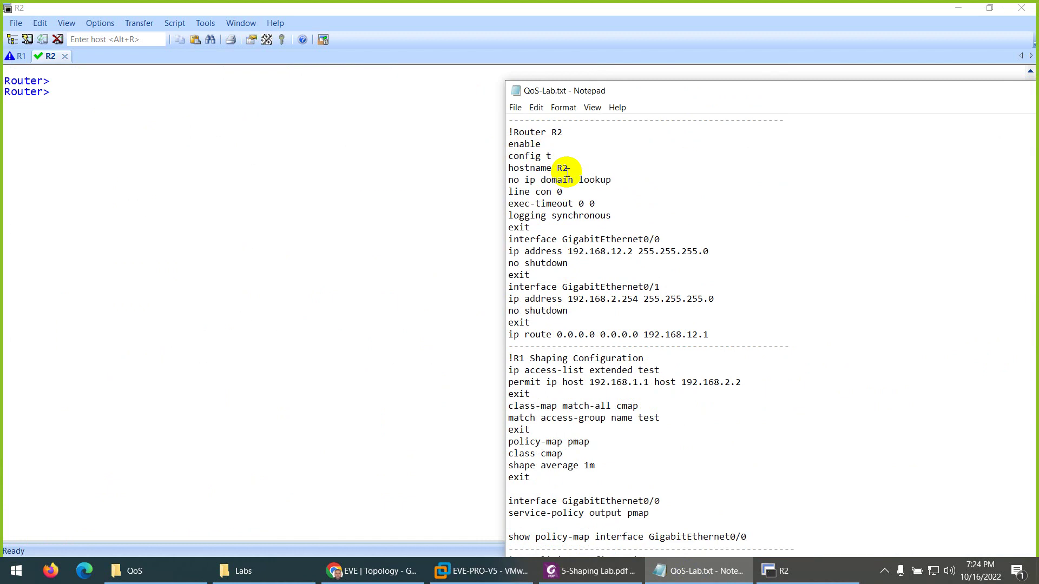
left_click_drag(717, 336, 515, 145)
right_click(517, 152)
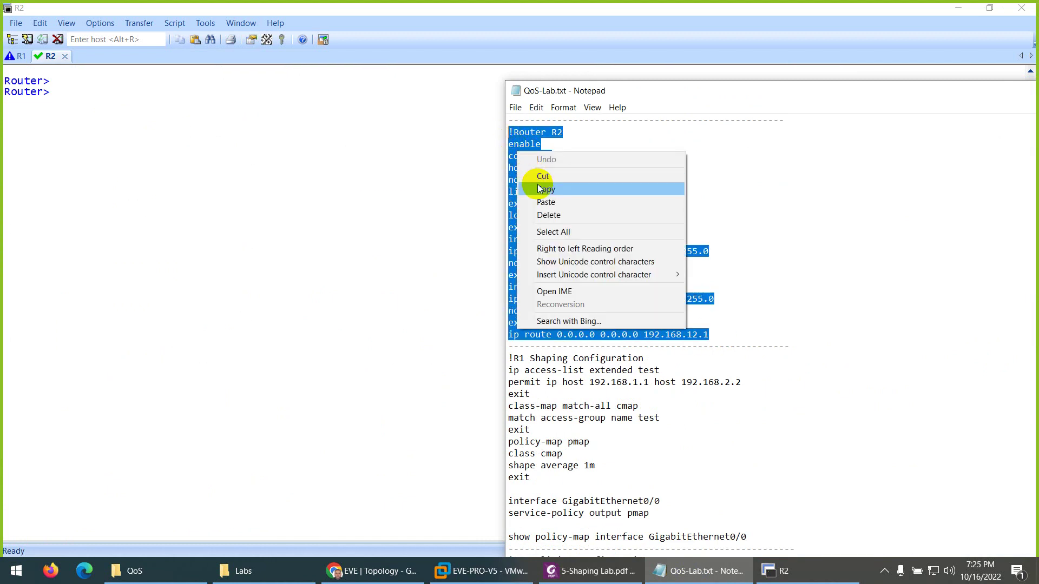
left_click(539, 188)
left_click(102, 160)
right_click(190, 210)
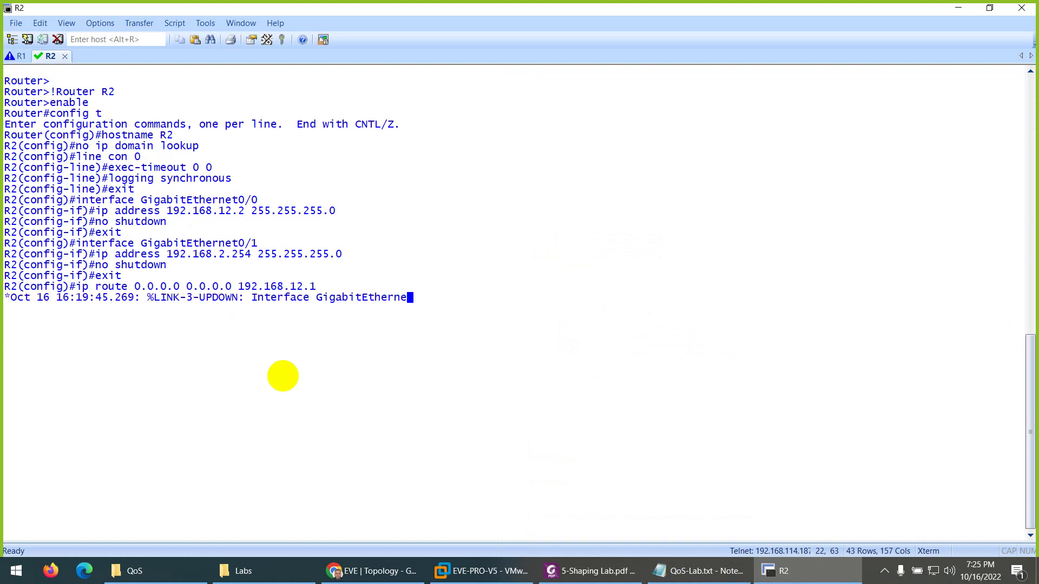
Open the Client PC's console and dismiss the pop-up, hardware wizard and freeSSHd error.
left_click(358, 572)
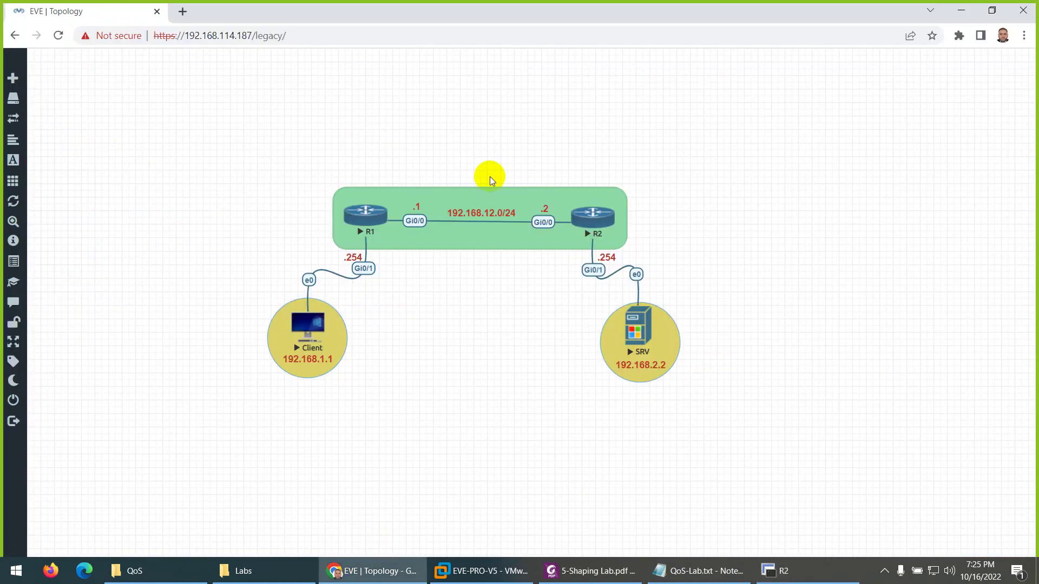
left_click(307, 324)
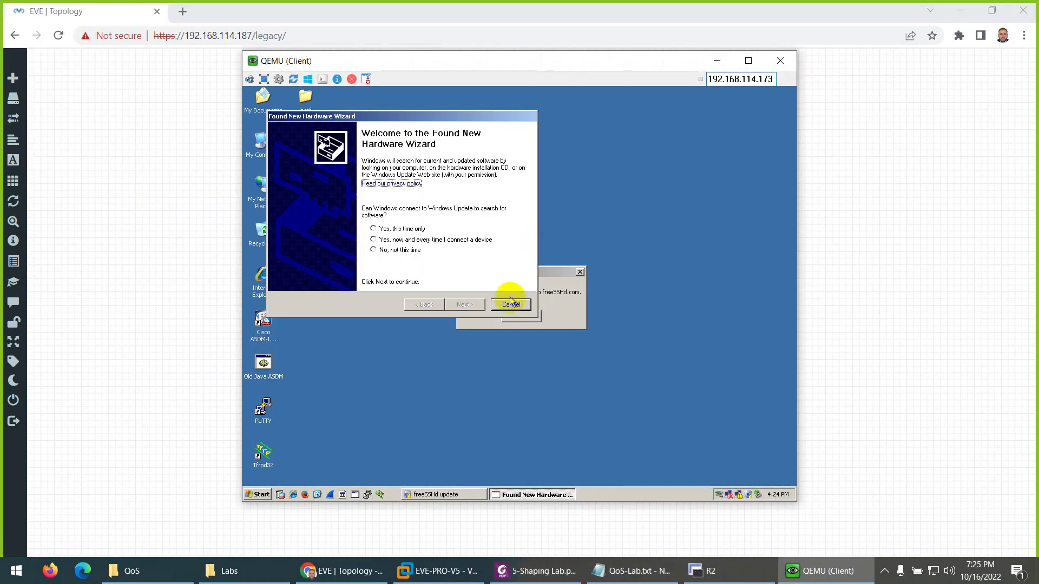
left_click(510, 304)
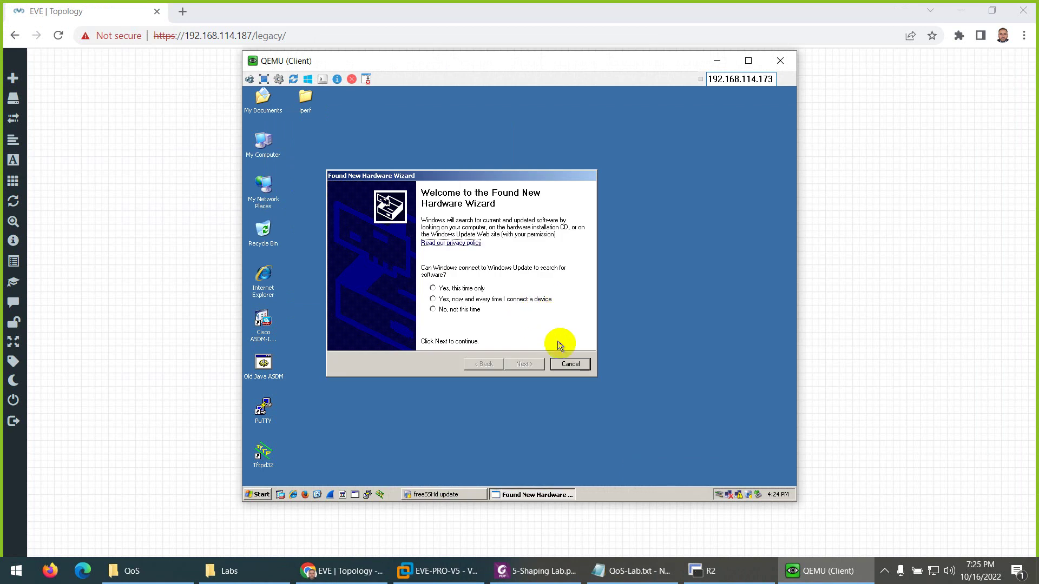
left_click(564, 368)
left_click(521, 316)
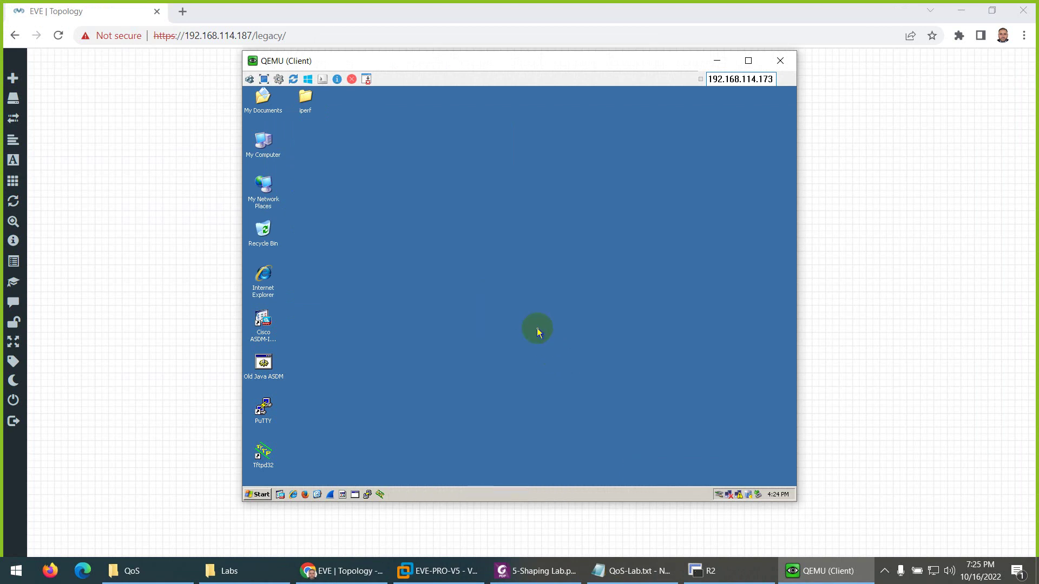
Set the Local Area Connection to static IP 192.168.1.1, mask 255.255.255.0, gateway 192.168.1.254.
right_click(735, 492)
left_click(733, 485)
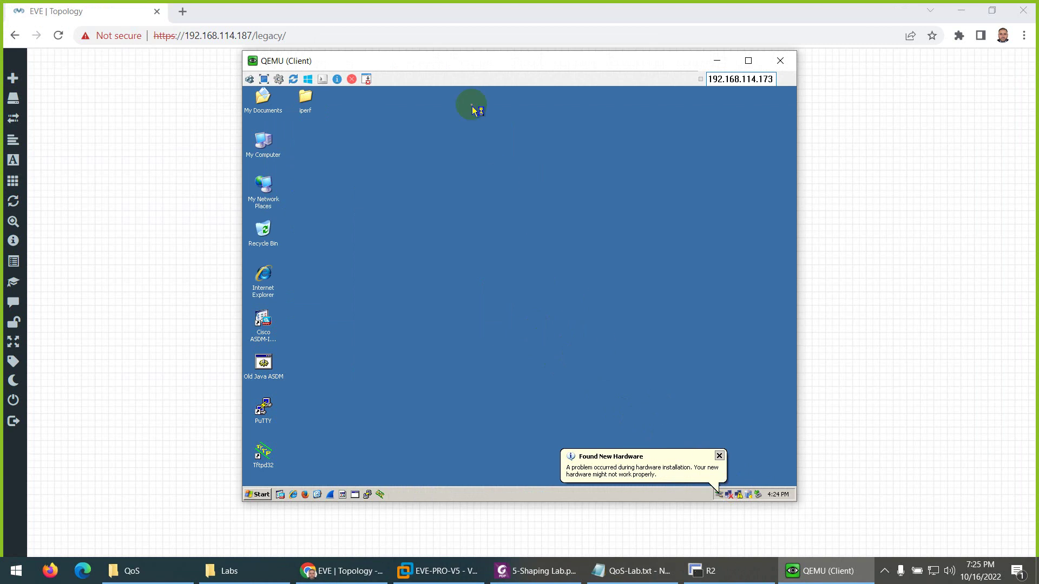
left_click_drag(438, 60, 649, 41)
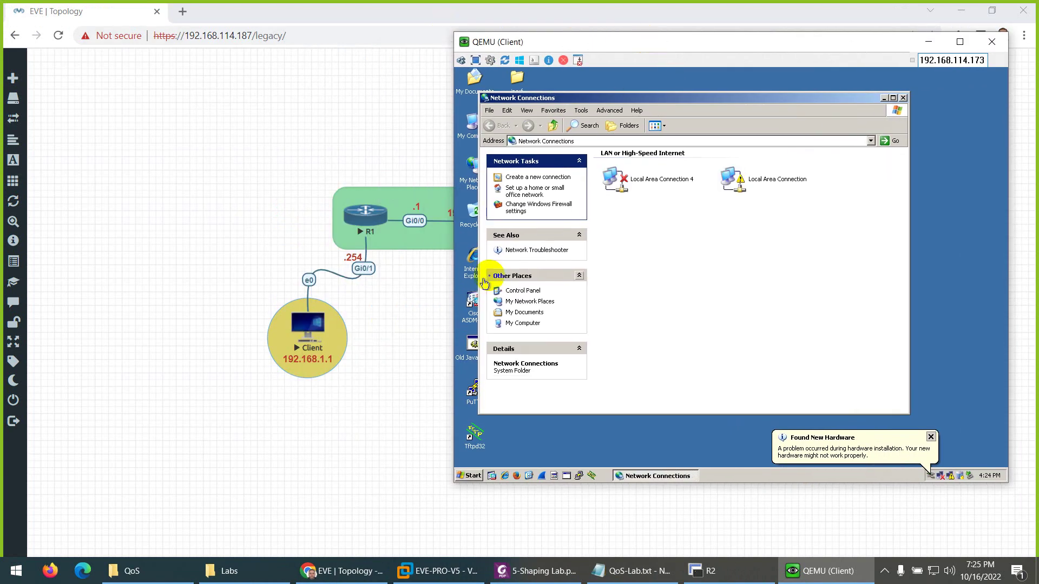
left_click(756, 178)
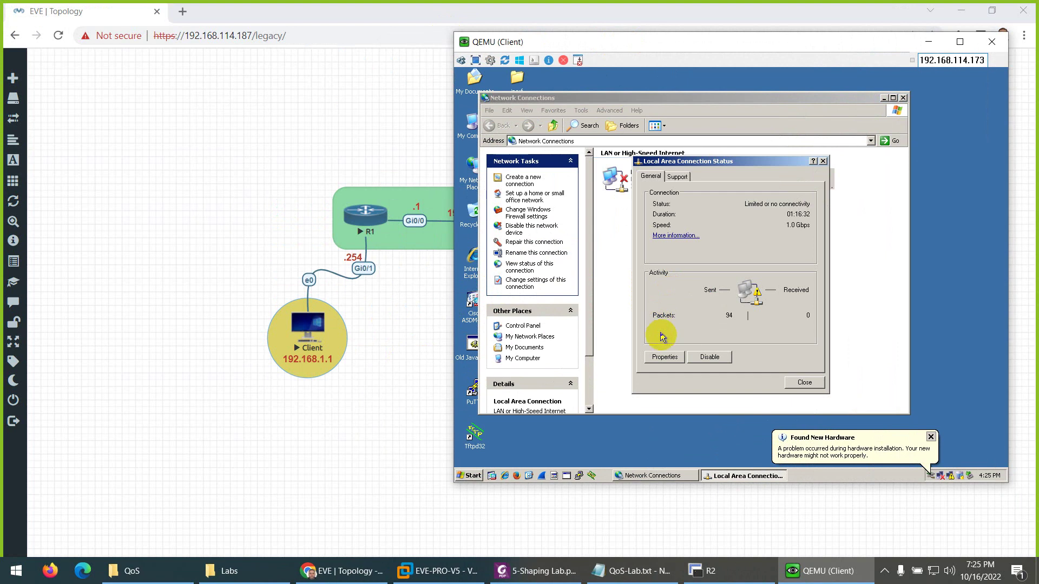
left_click(664, 358)
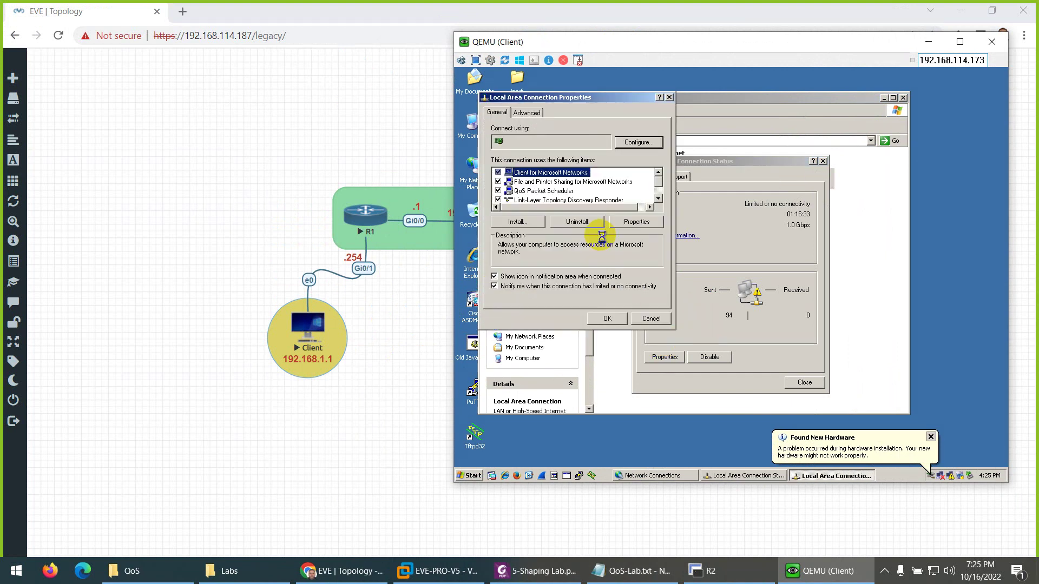
scroll(575, 196, "down", 1)
double_click(575, 192)
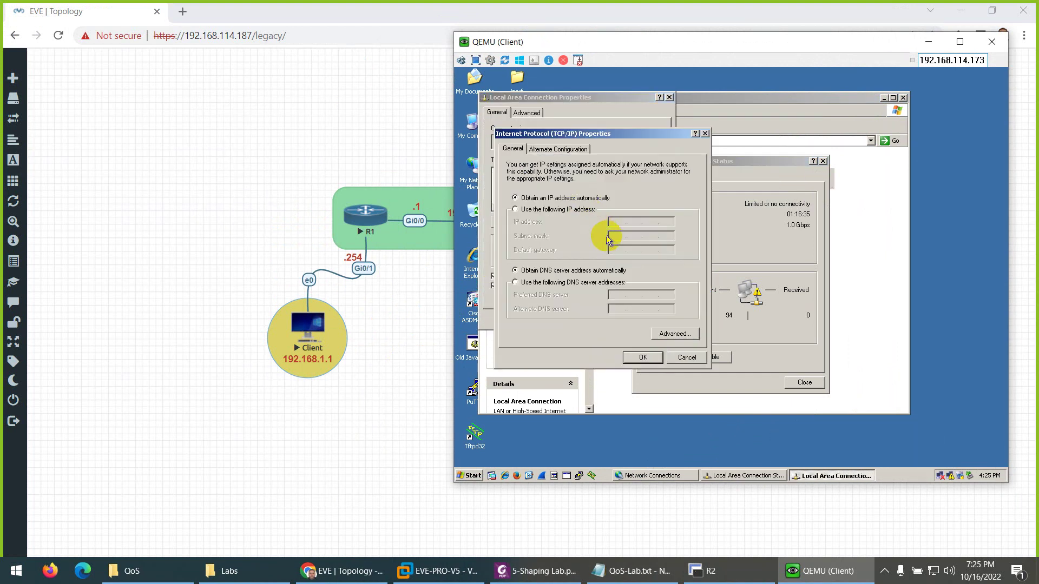
left_click(565, 210)
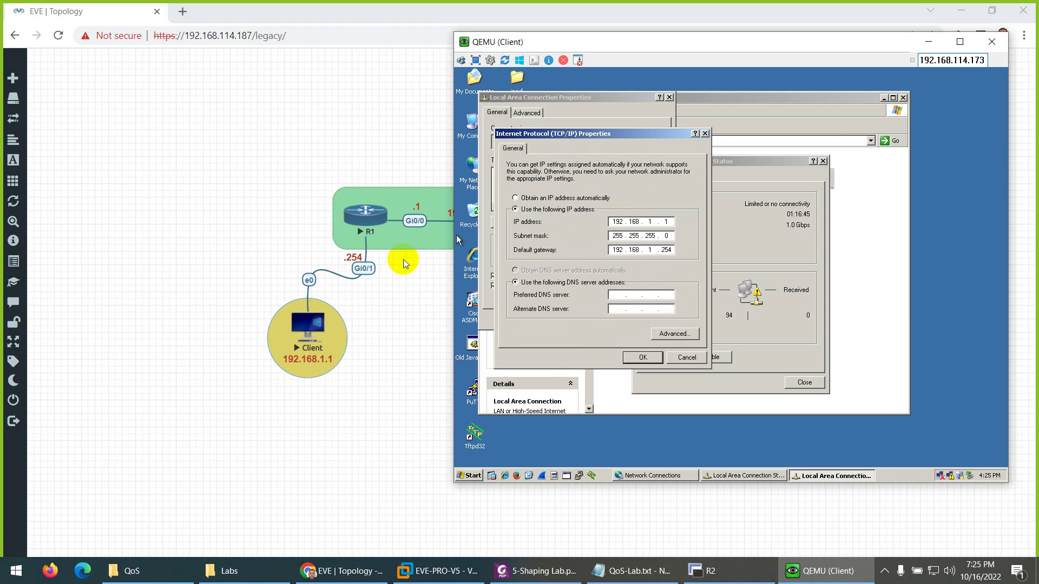
left_click(643, 358)
left_click(608, 320)
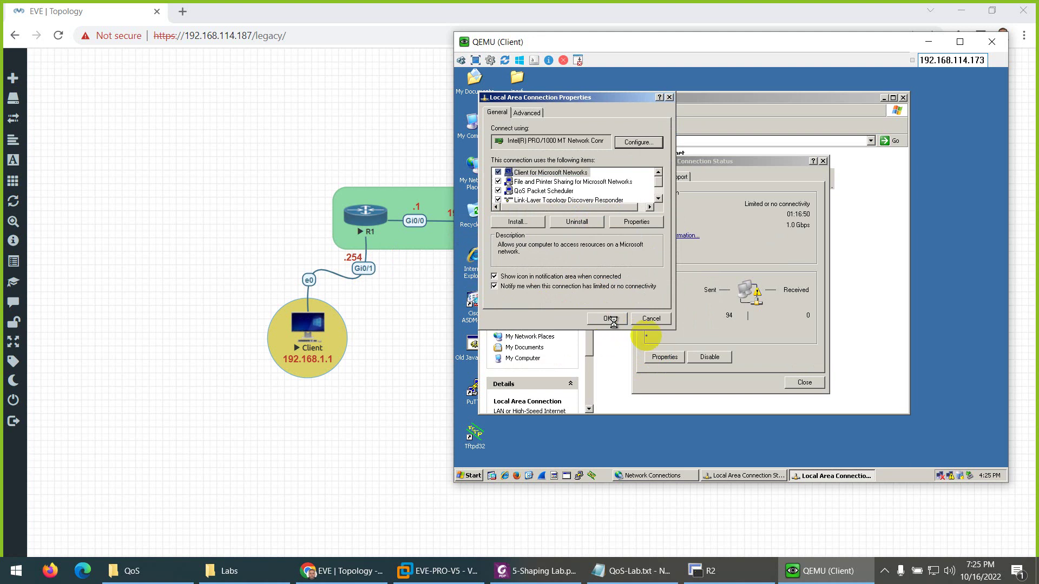
left_click(805, 383)
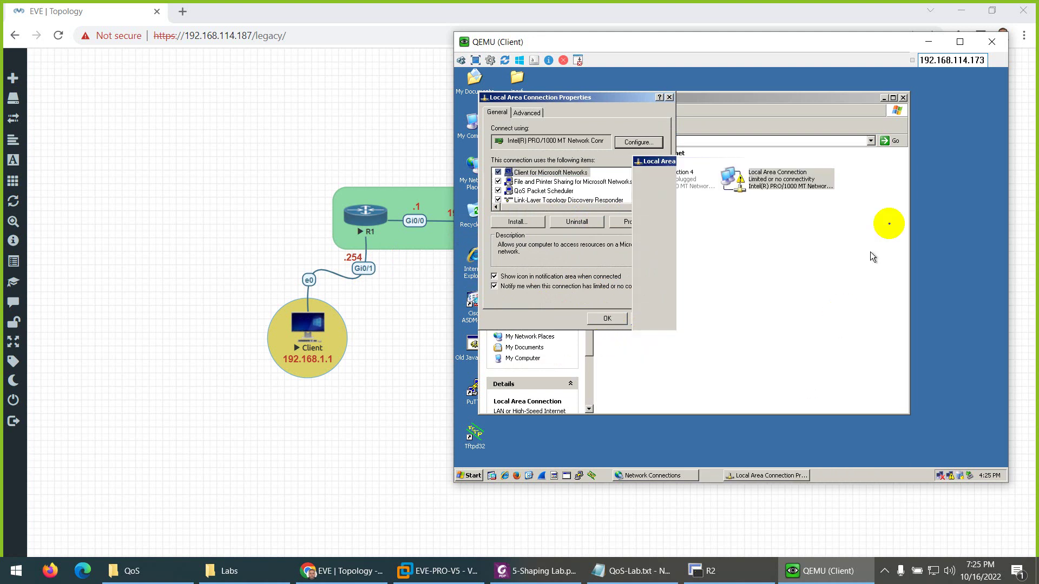
Close the Client console, open the SRV console and dismiss its hardware wizards and freeSSHd error.
left_click(999, 45)
left_click(638, 336)
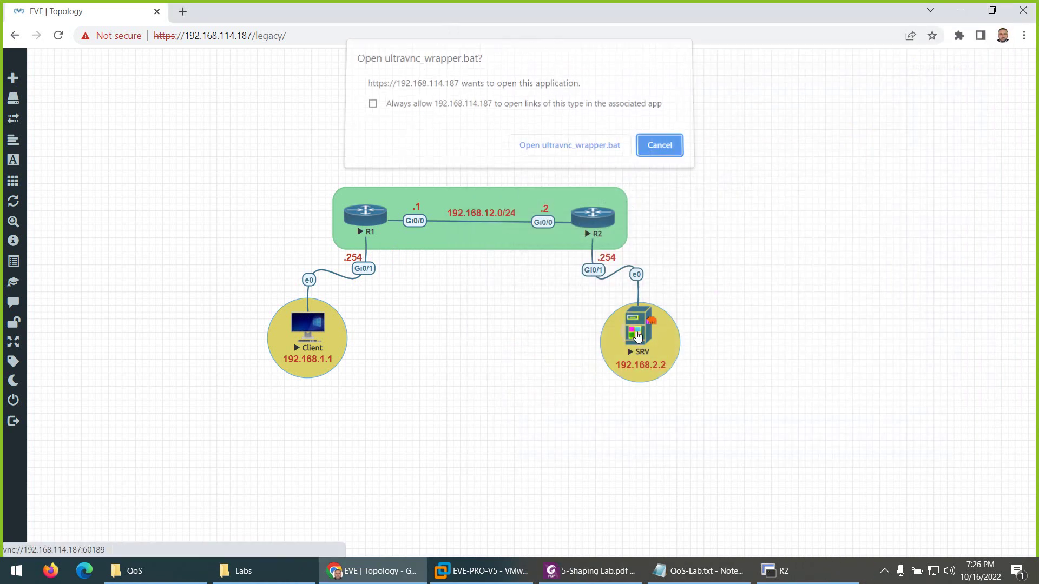
left_click(563, 149)
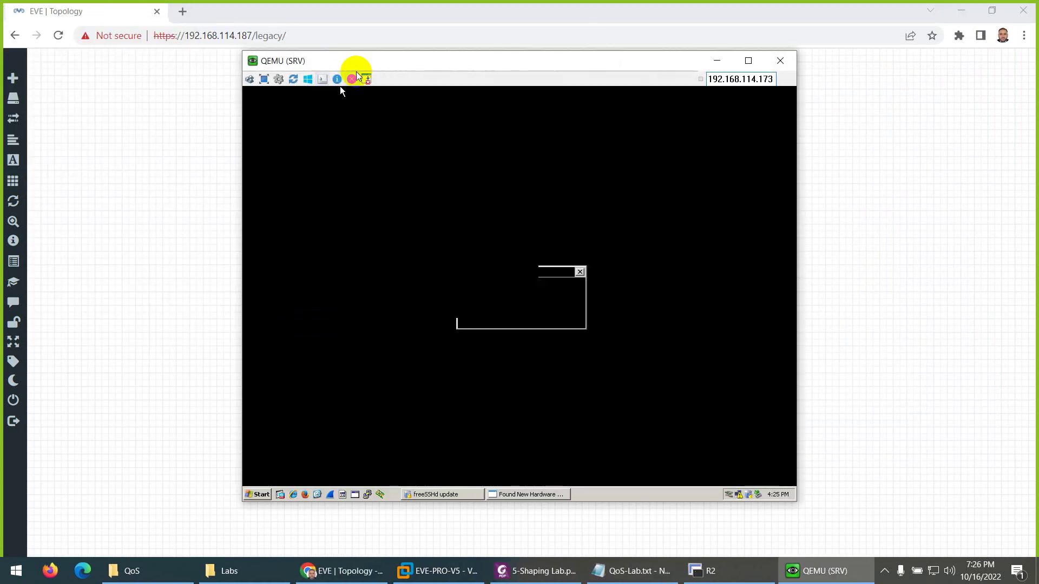
left_click_drag(365, 61, 599, 46)
left_click(738, 295)
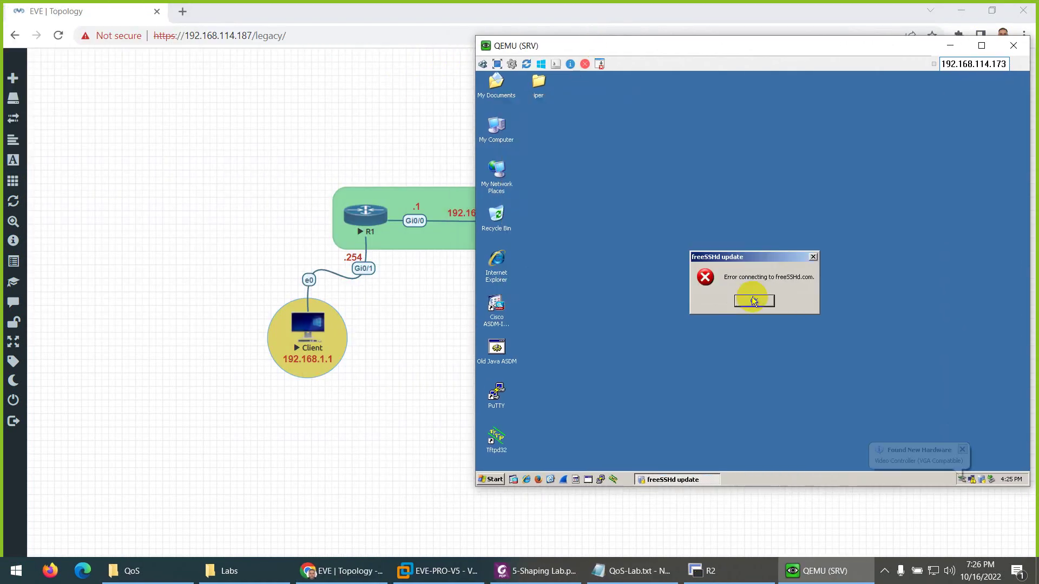
left_click(745, 303)
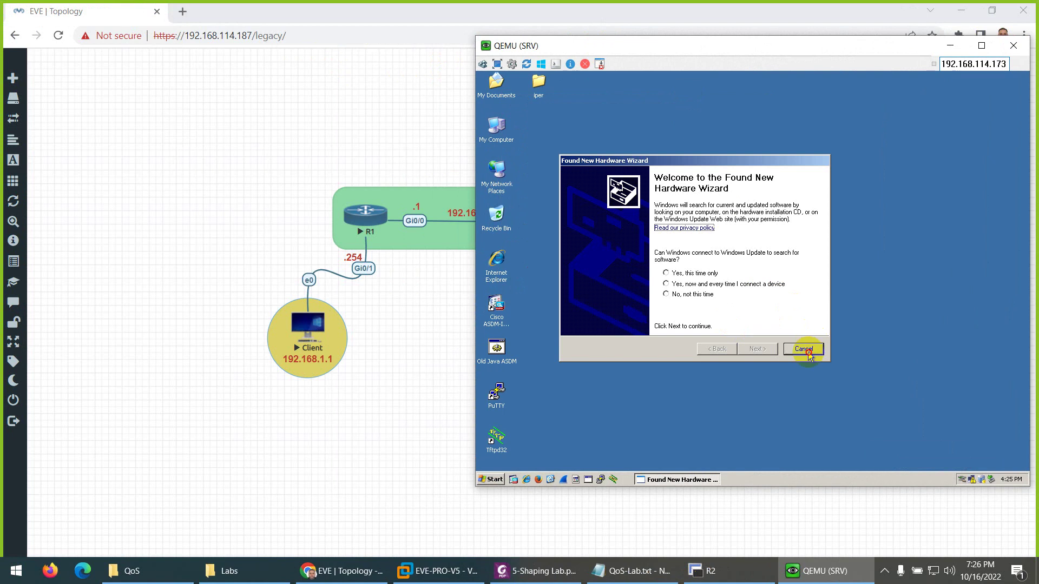
left_click(804, 349)
left_click_drag(743, 49, 668, 43)
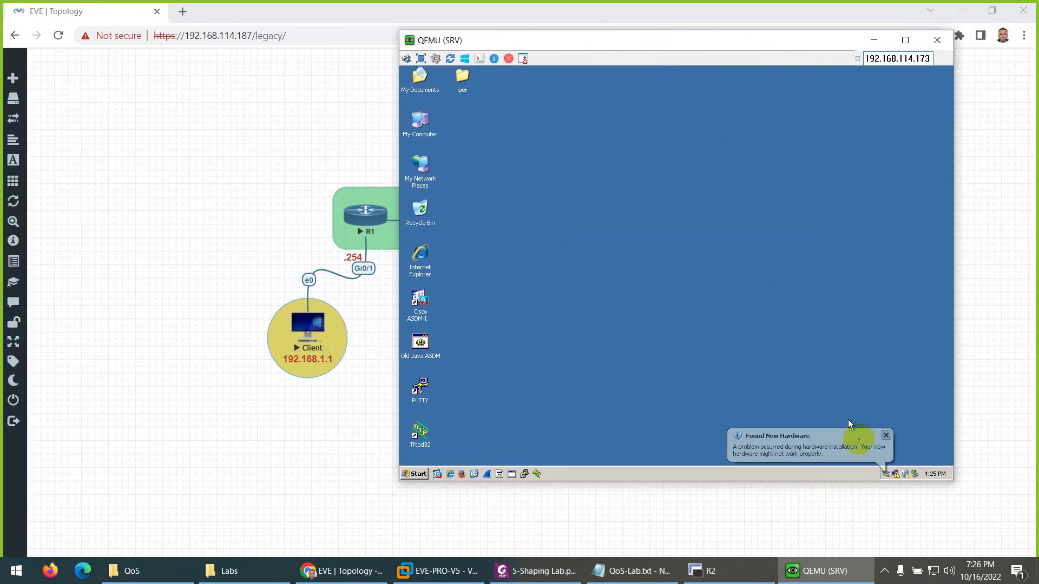
Give SRV's Local Area Connection static IP 192.168.2.2, mask 255.255.255.0 and a default gateway.
right_click(894, 475)
left_click(811, 461)
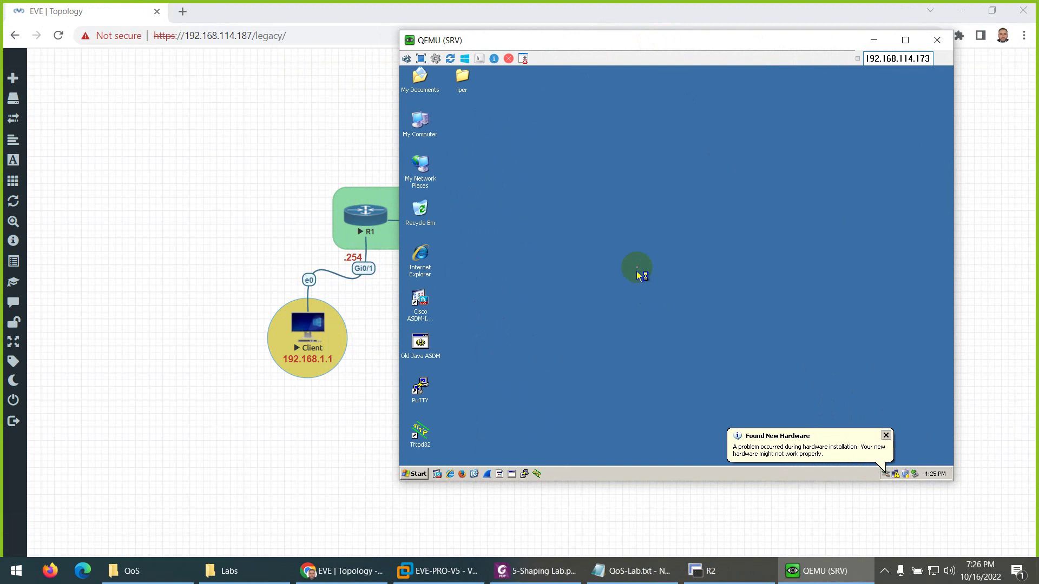
left_click(559, 174)
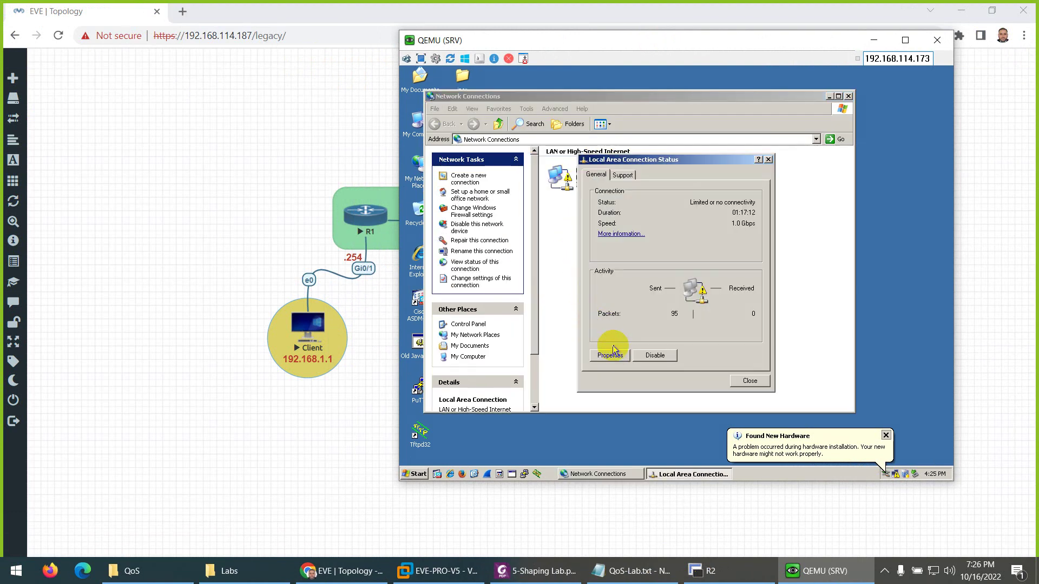
left_click(610, 356)
scroll(520, 193, "down", 1)
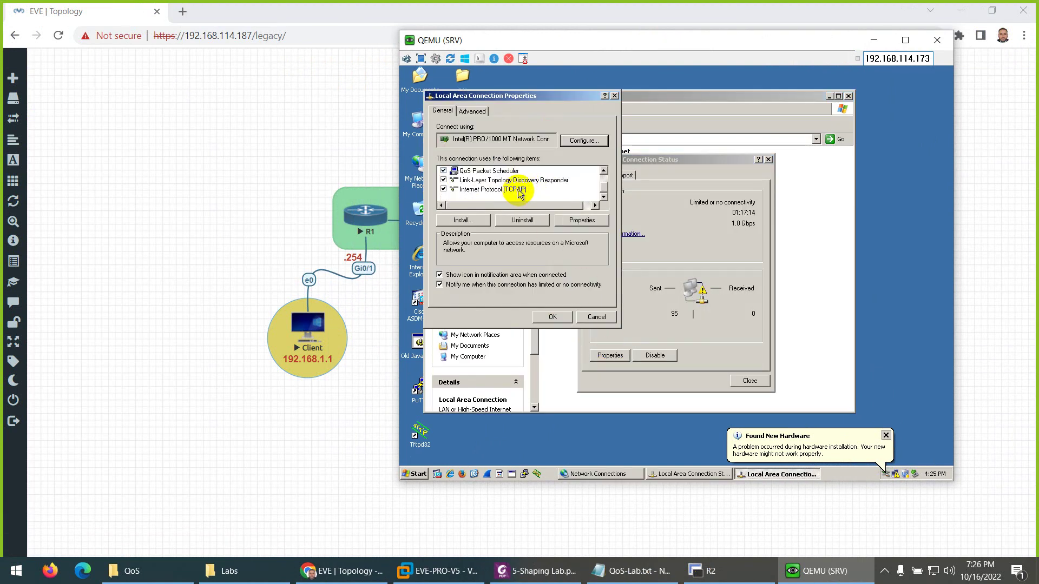
double_click(515, 192)
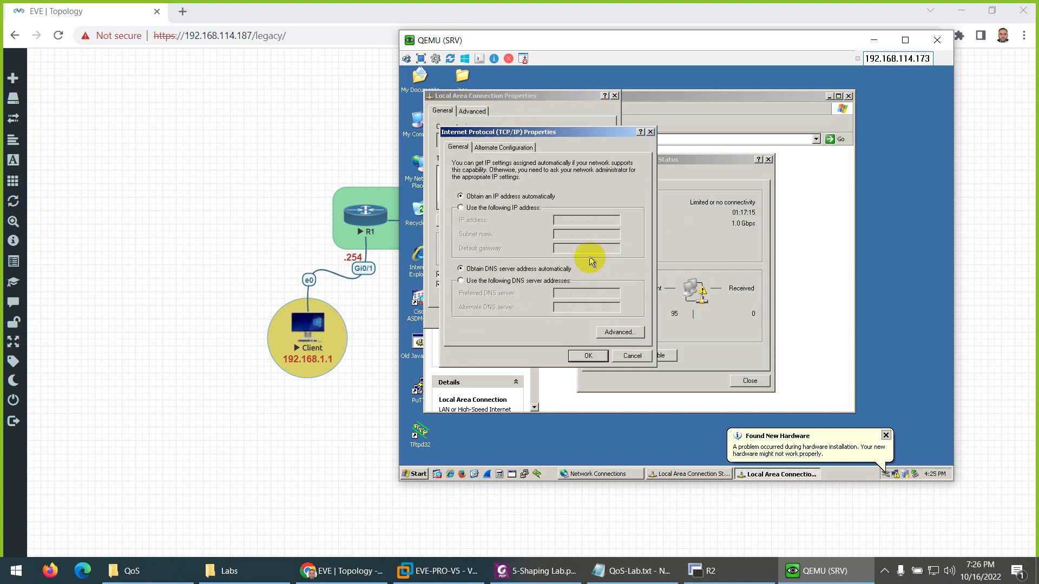
left_click(495, 208)
left_click(563, 221)
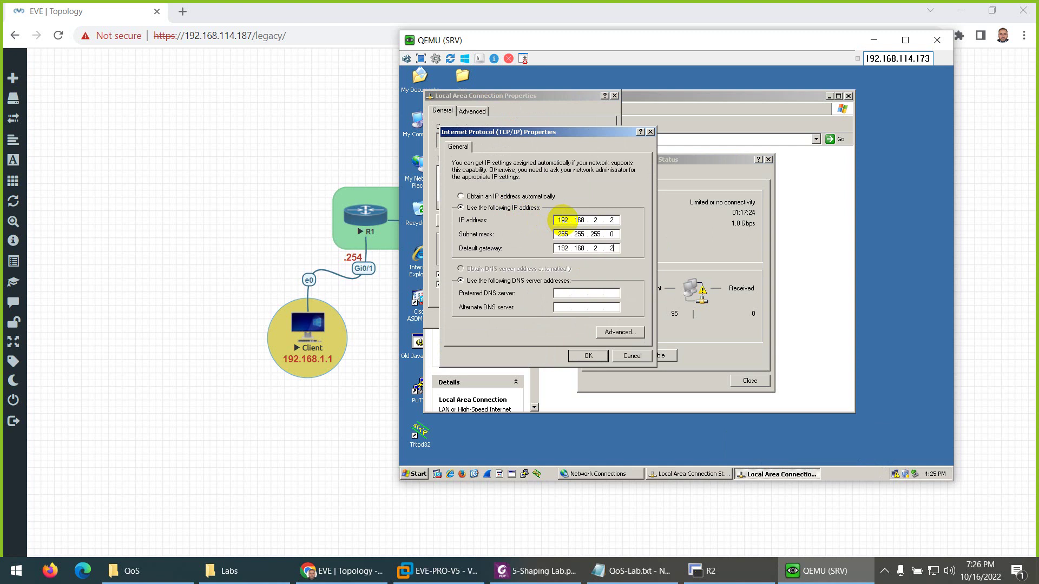
left_click(580, 357)
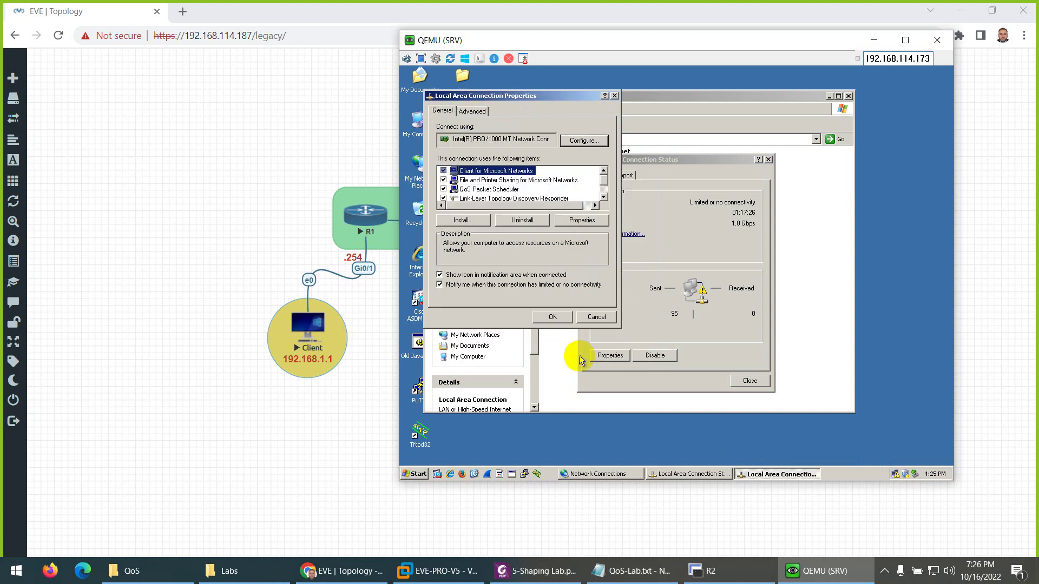
left_click(552, 316)
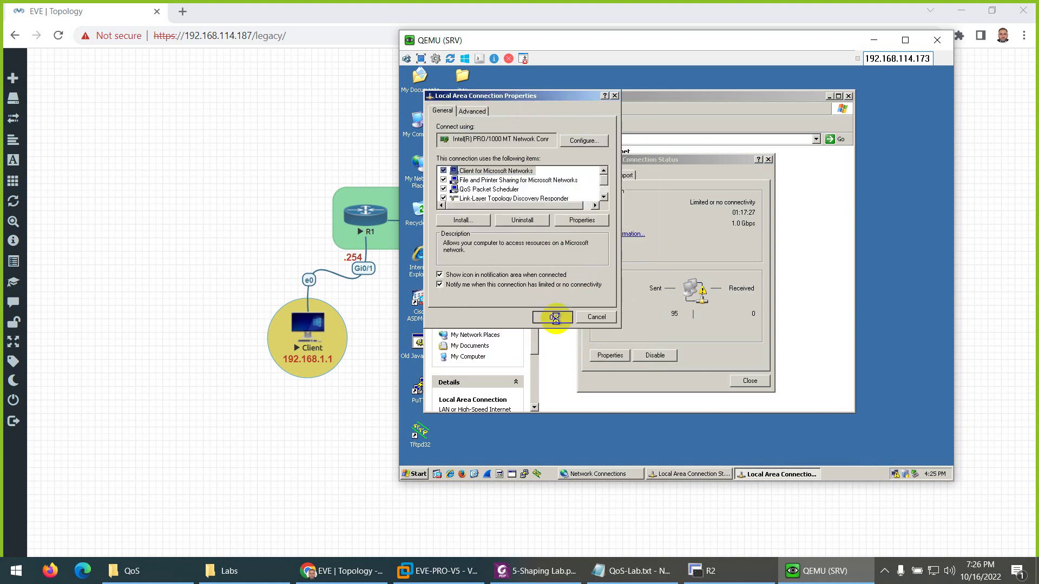
left_click(741, 382)
left_click(849, 96)
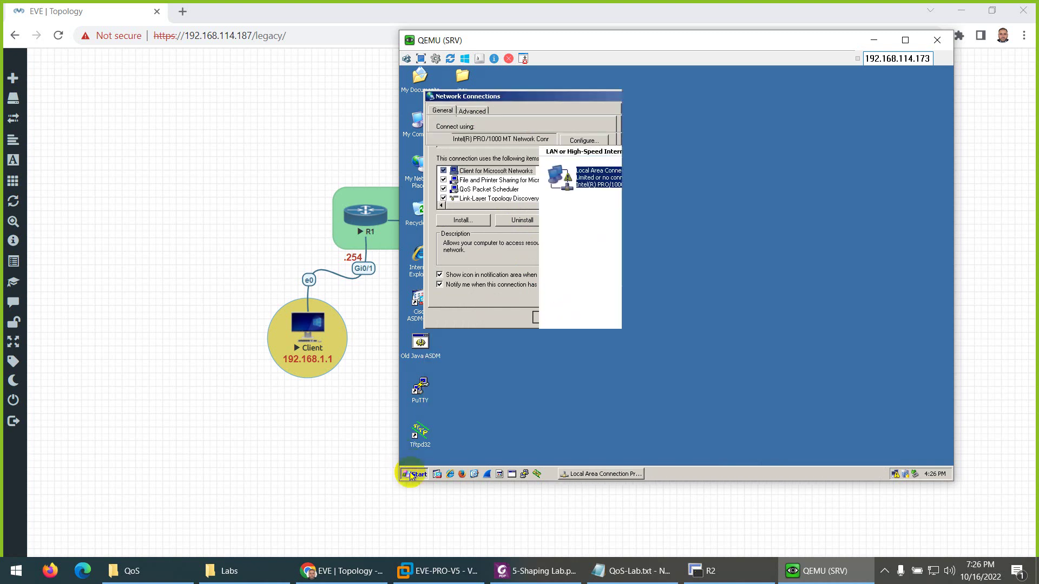
Run ping 192.168.1.1 from a command prompt on SRV, then close the prompt and SRV console.
left_click(413, 472)
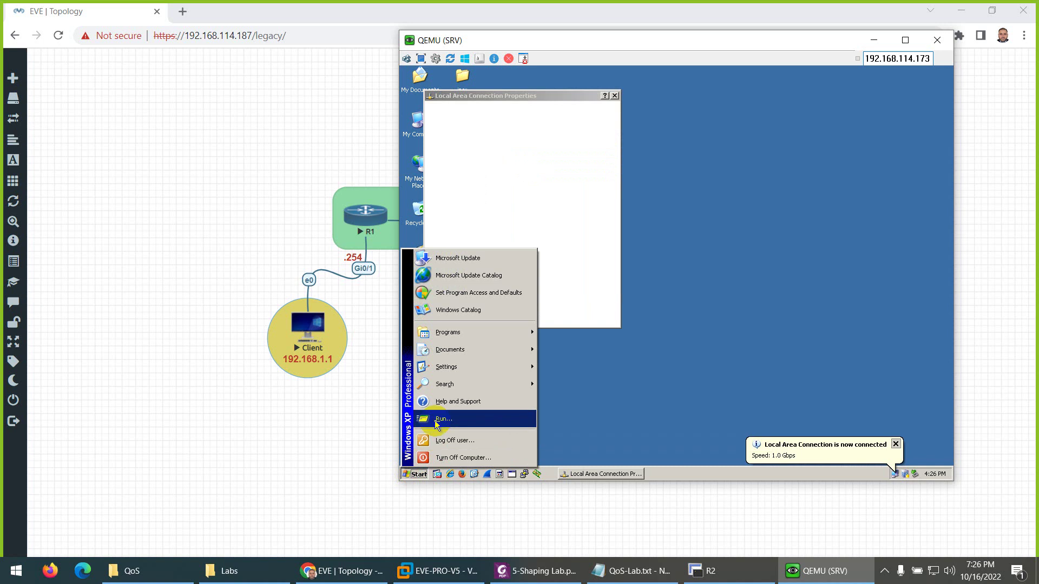
left_click(443, 419)
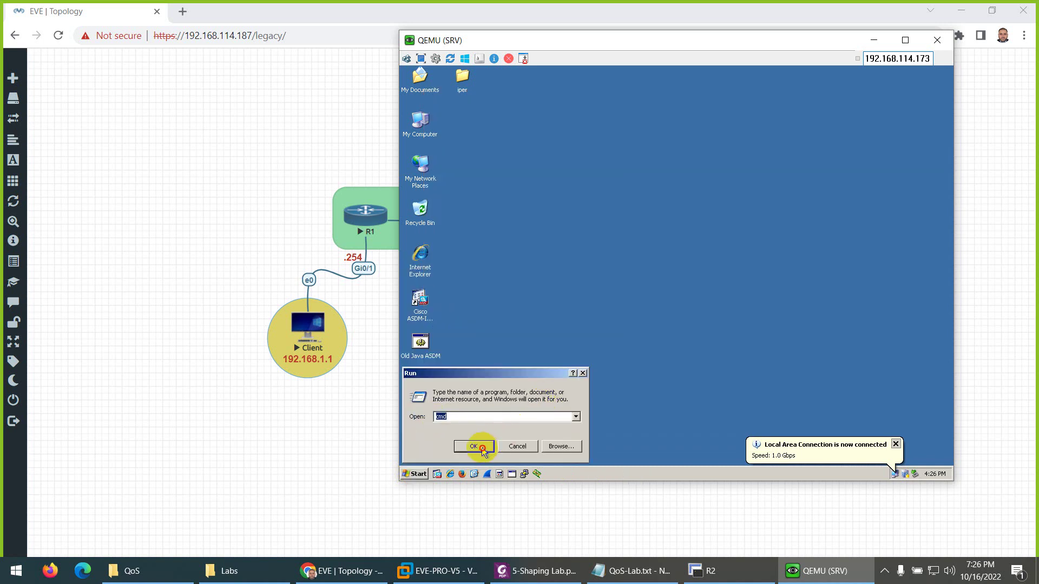
left_click(481, 448)
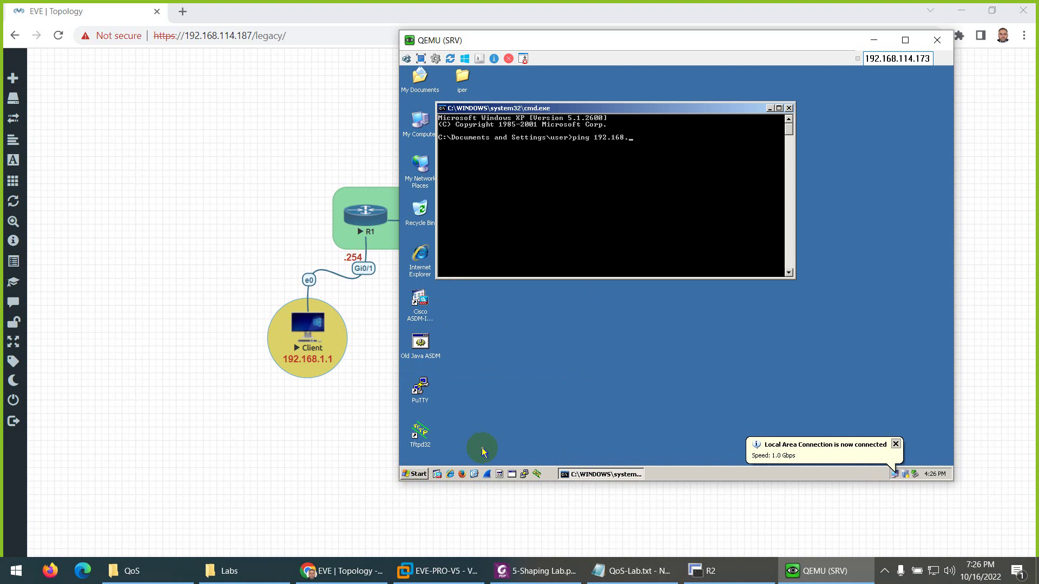
type("ping 192.168.1.1")
key("Return")
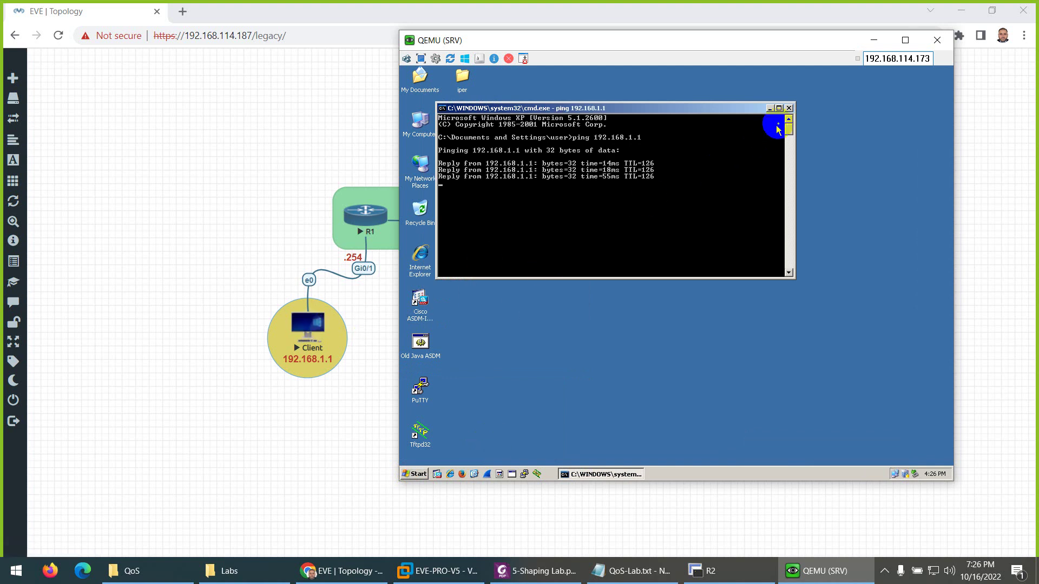
left_click(787, 109)
left_click(935, 40)
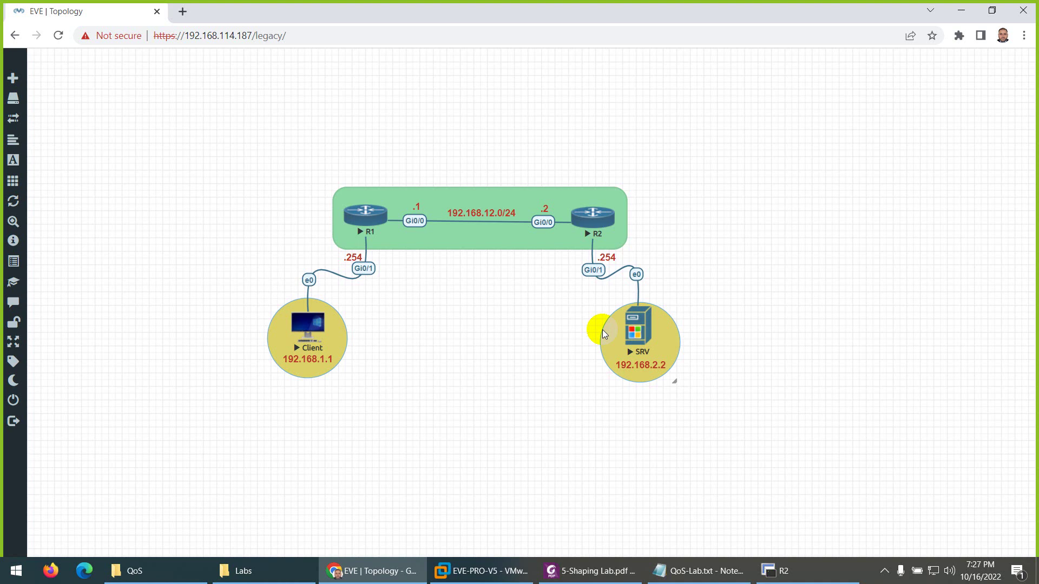
Copy the red 'iperf3' text from the lab guide's server step and open a new Chrome tab.
left_click(568, 569)
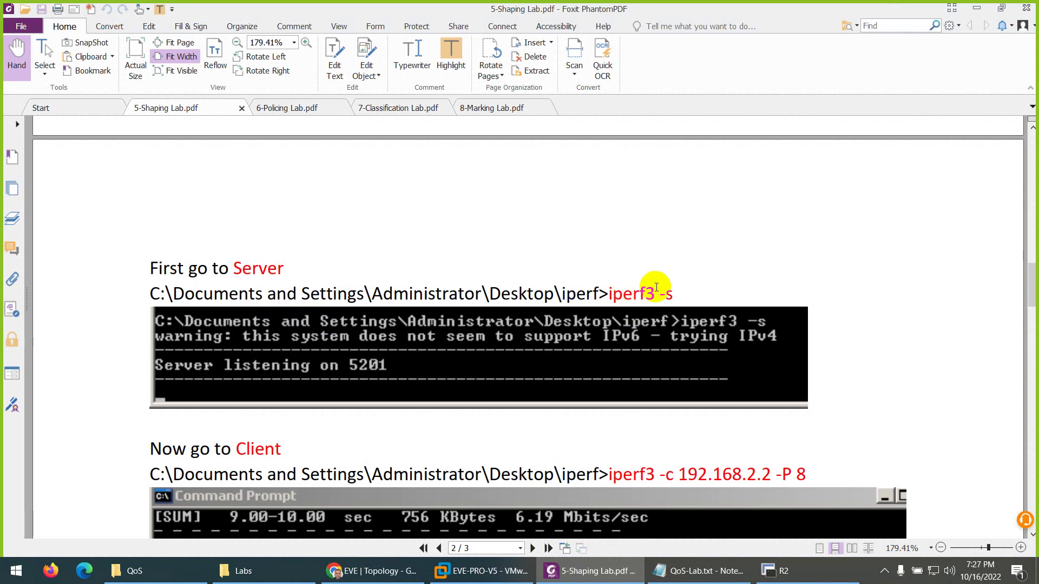
left_click_drag(656, 287, 608, 294)
right_click(611, 299)
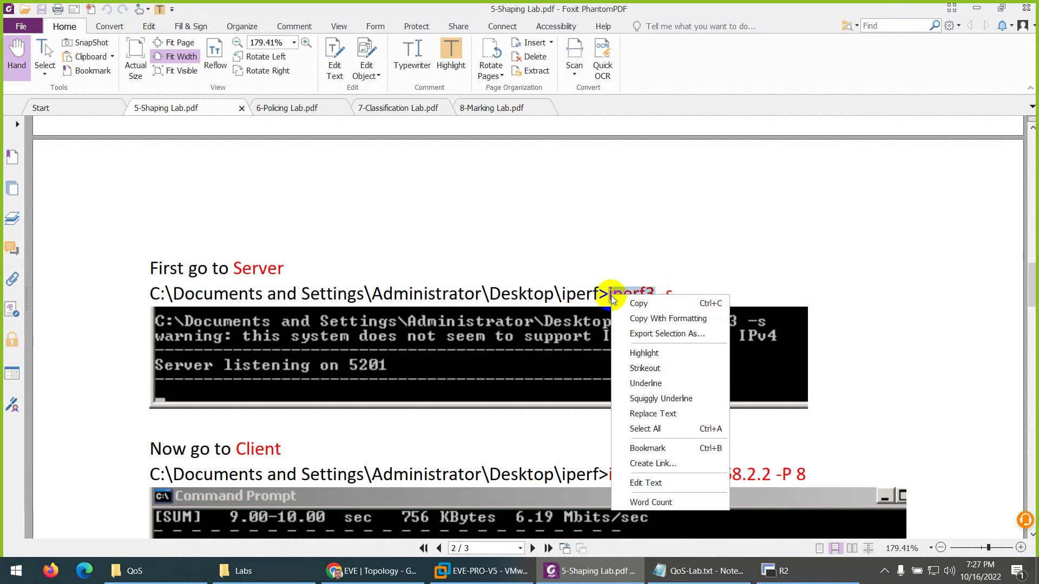
left_click(631, 303)
left_click(371, 571)
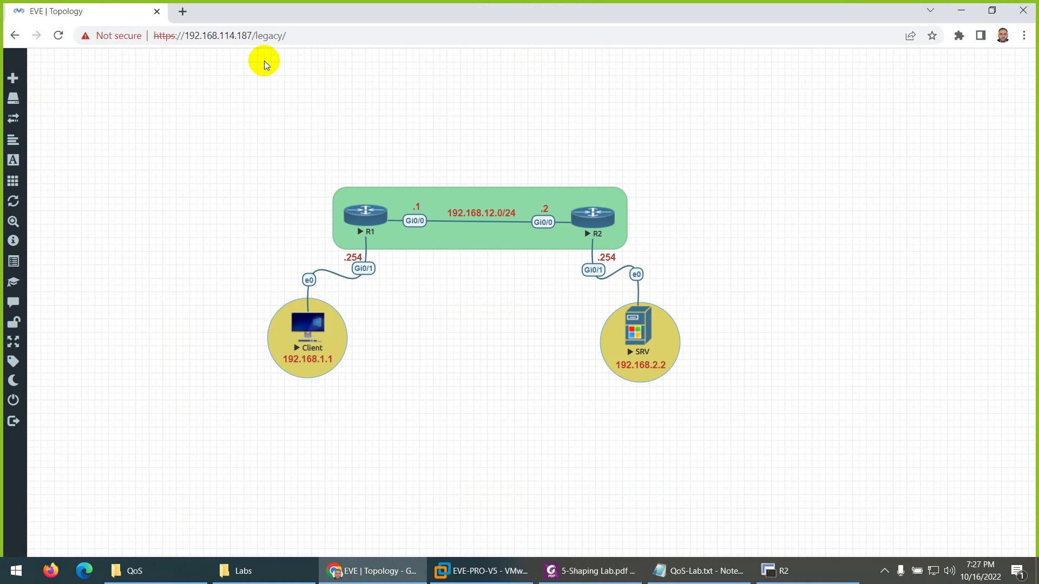
left_click(184, 11)
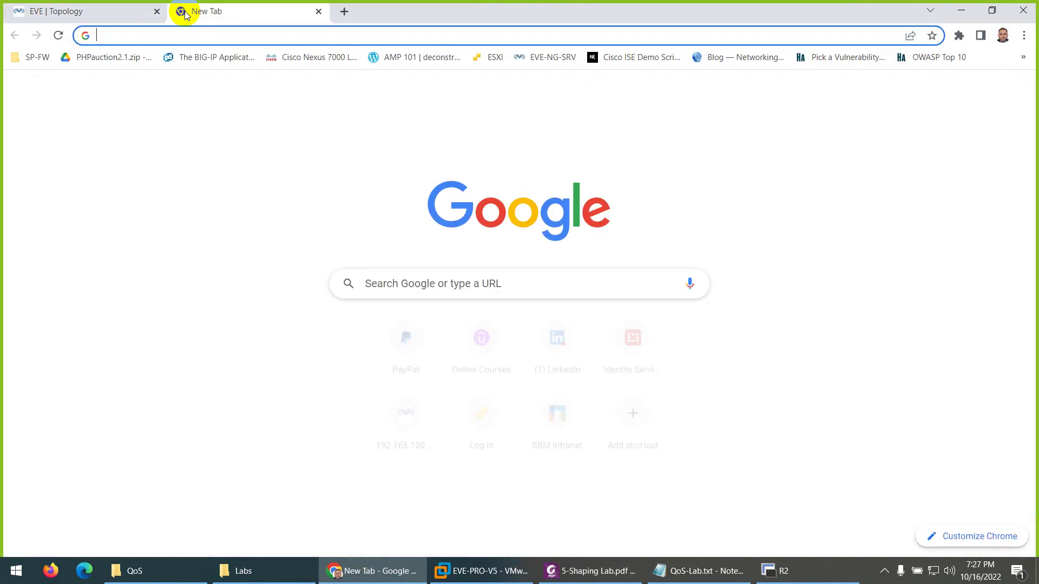
Search the web for iperf3 and open the iperf.fr download page.
key("ctrl+v")
key("Return")
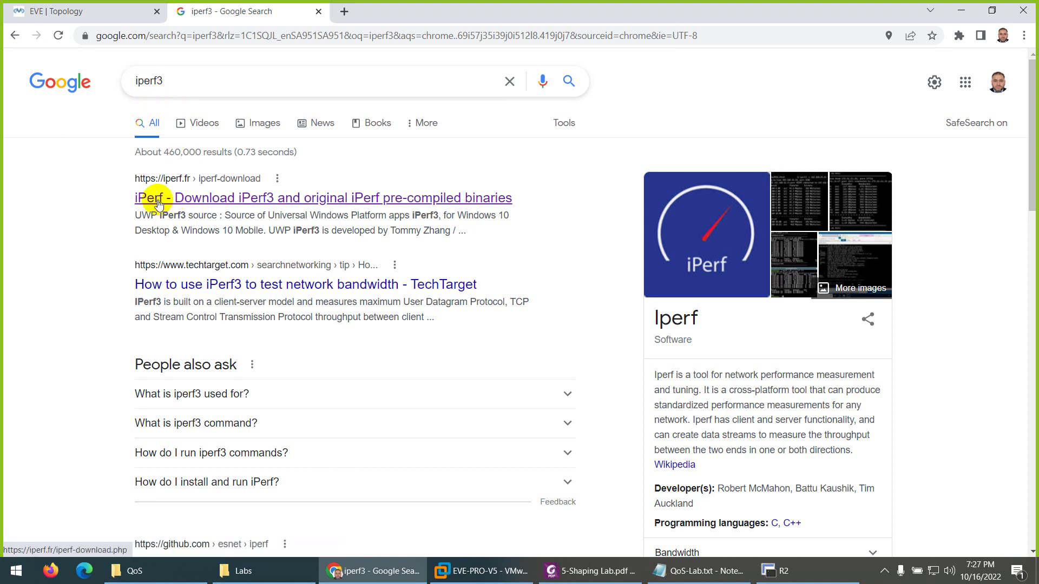
left_click(169, 186)
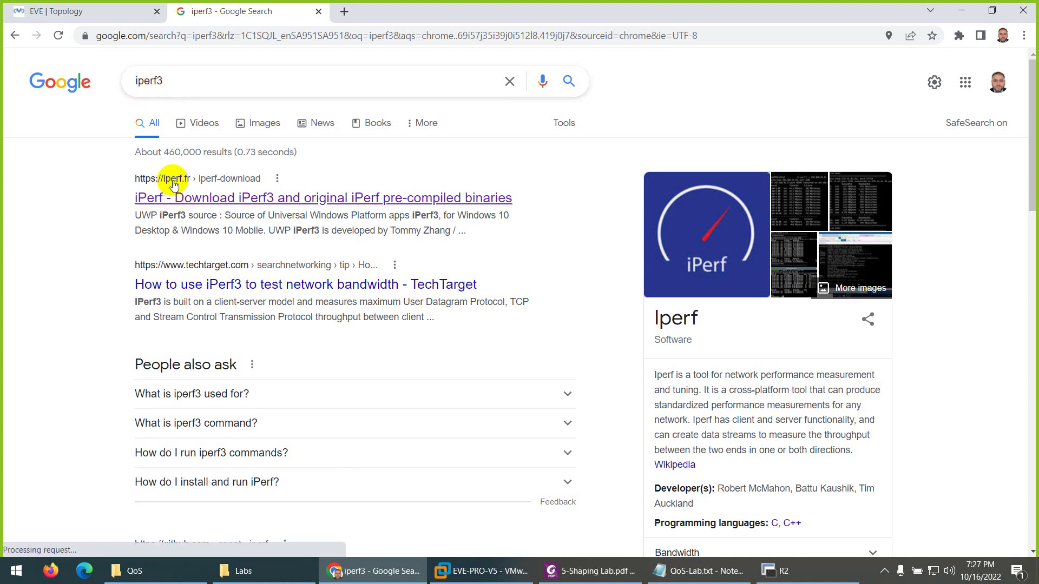
left_click(191, 202)
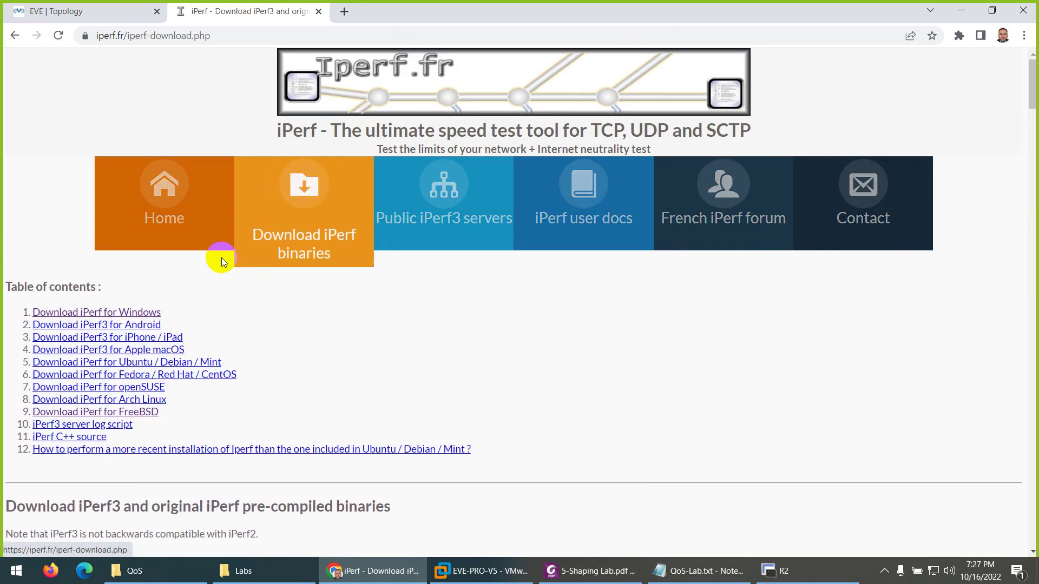
scroll(149, 271, "down", 5)
scroll(118, 276, "down", 5)
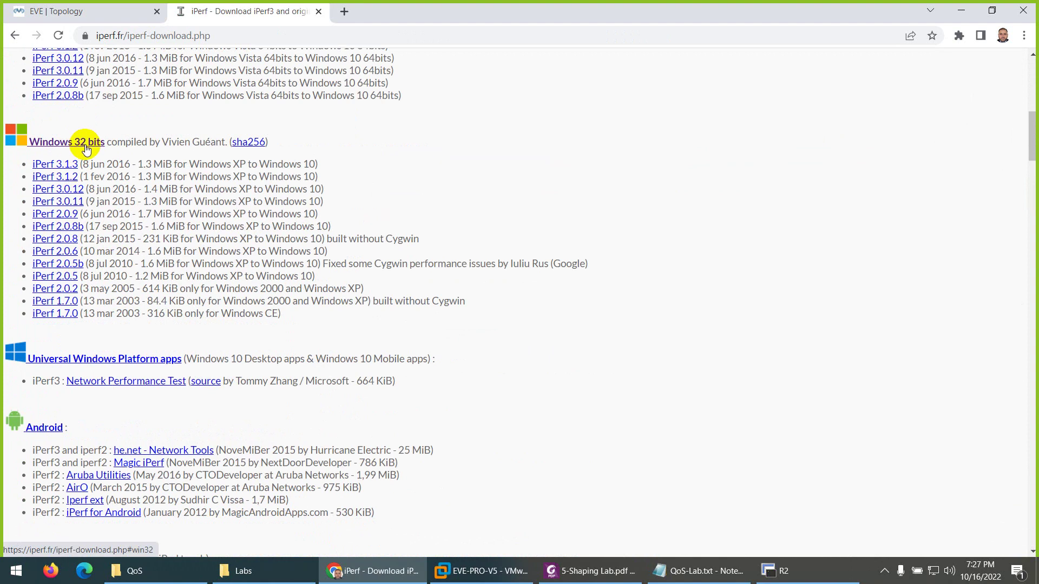
scroll(86, 148, "up", 3)
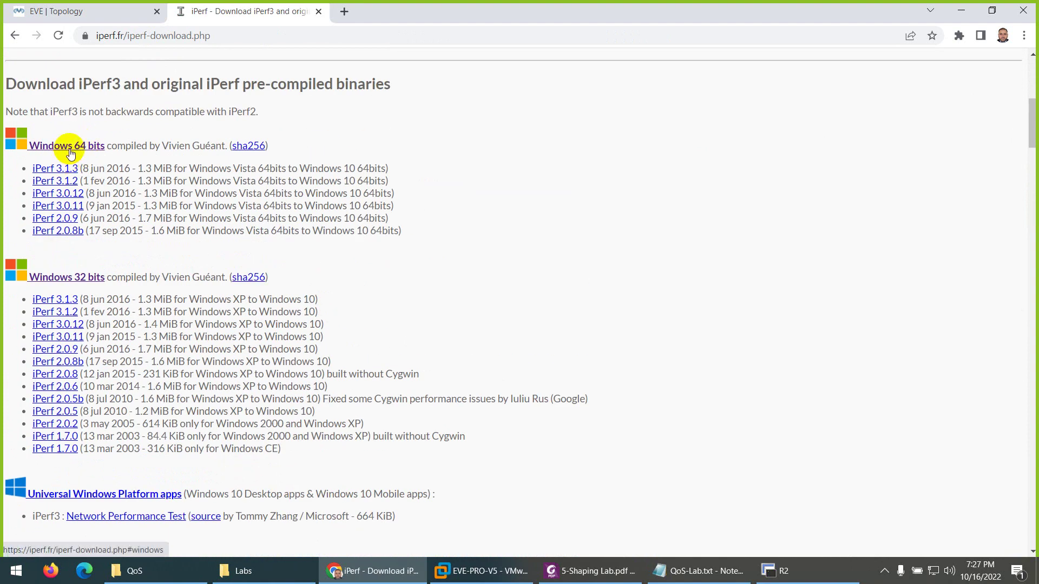
scroll(47, 167, "down", 3)
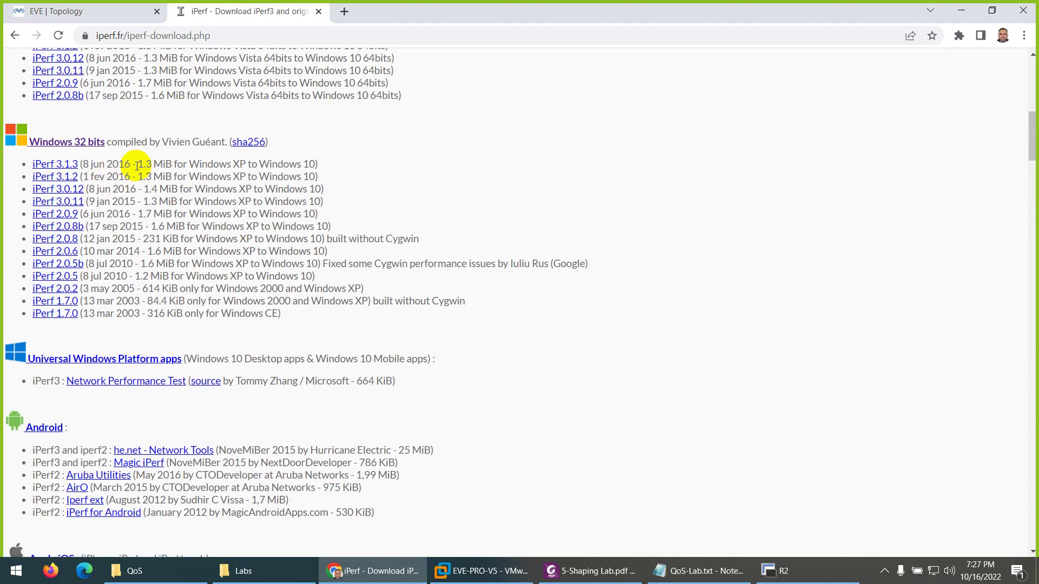
Download iPerf 3.1.3 for Windows 32 bits (1.3 MiB, XP-compatible), skip the duplicate, and return to the lab guide.
left_click_drag(137, 165, 179, 167)
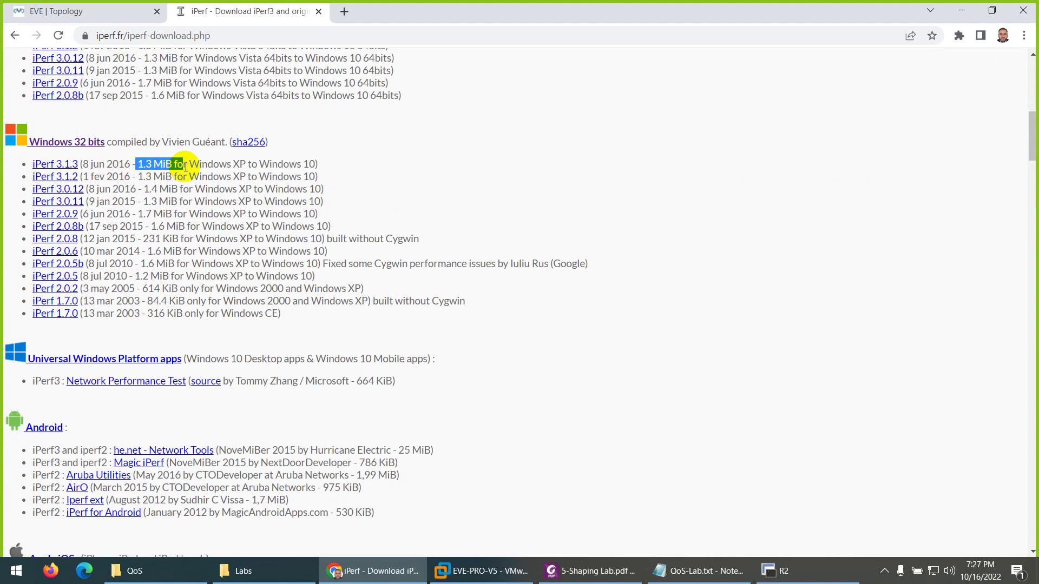
left_click_drag(246, 164, 179, 165)
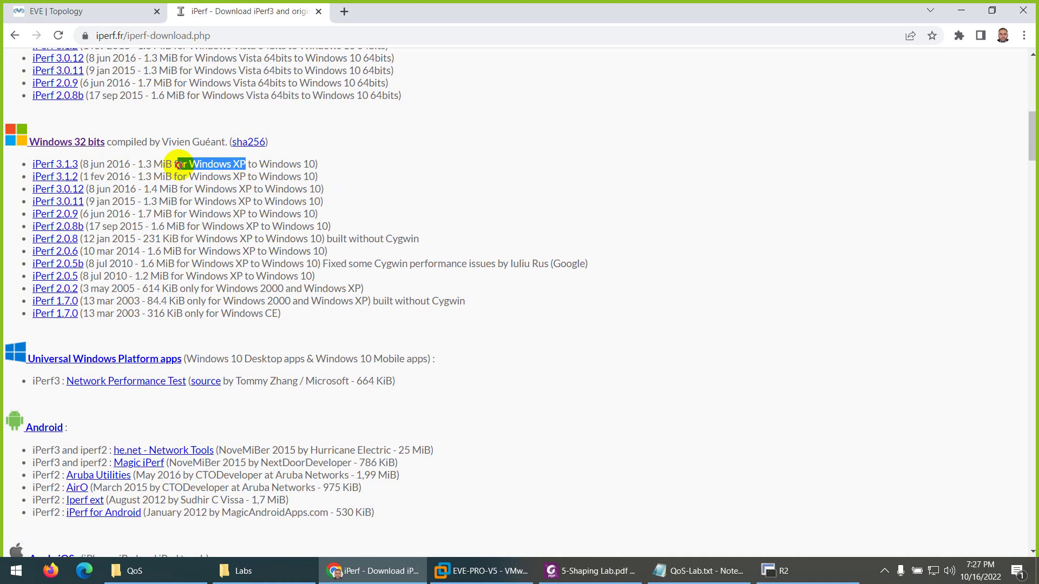
left_click(60, 163)
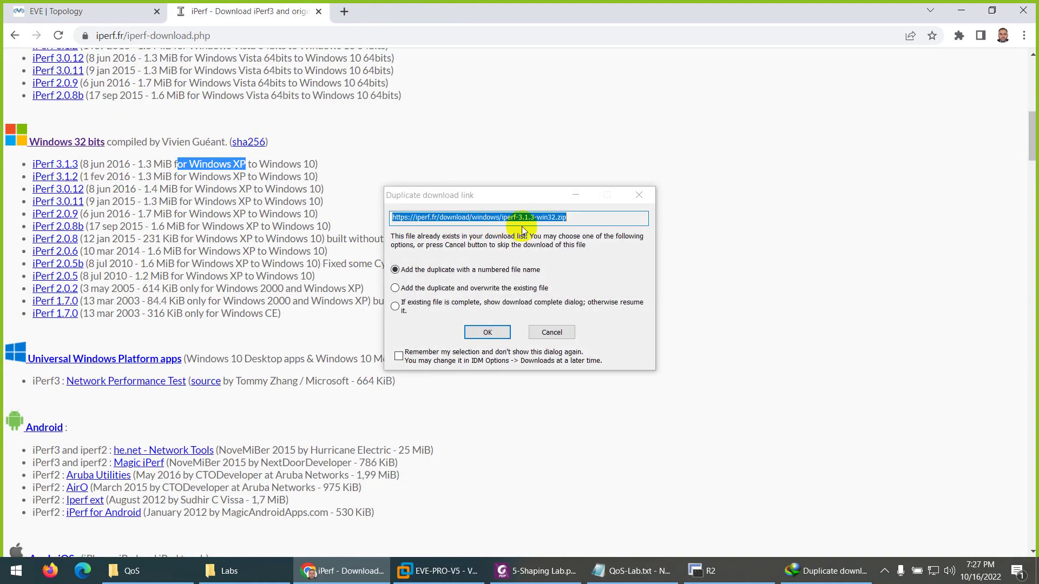
left_click(550, 330)
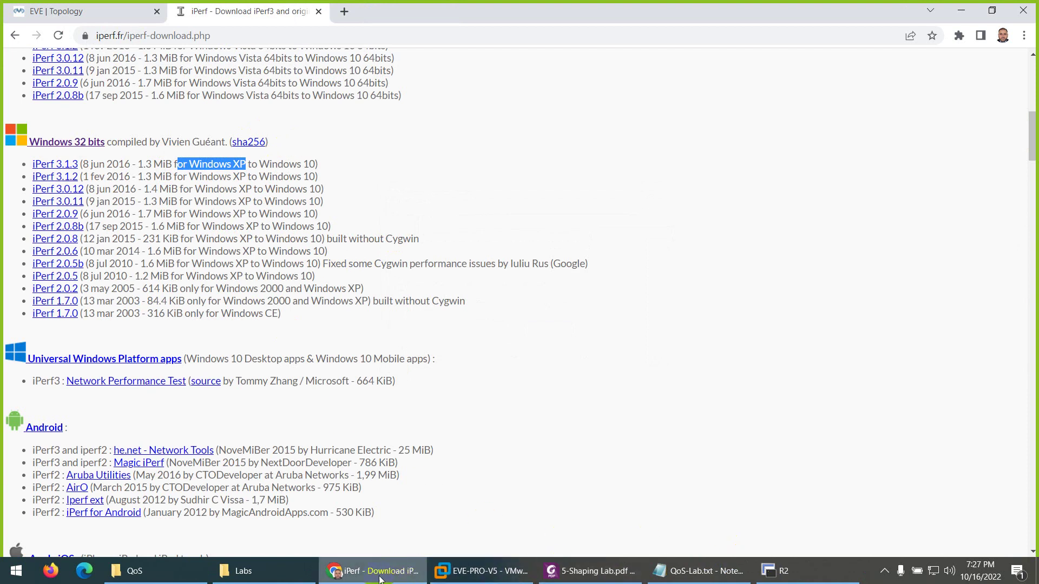
left_click(591, 571)
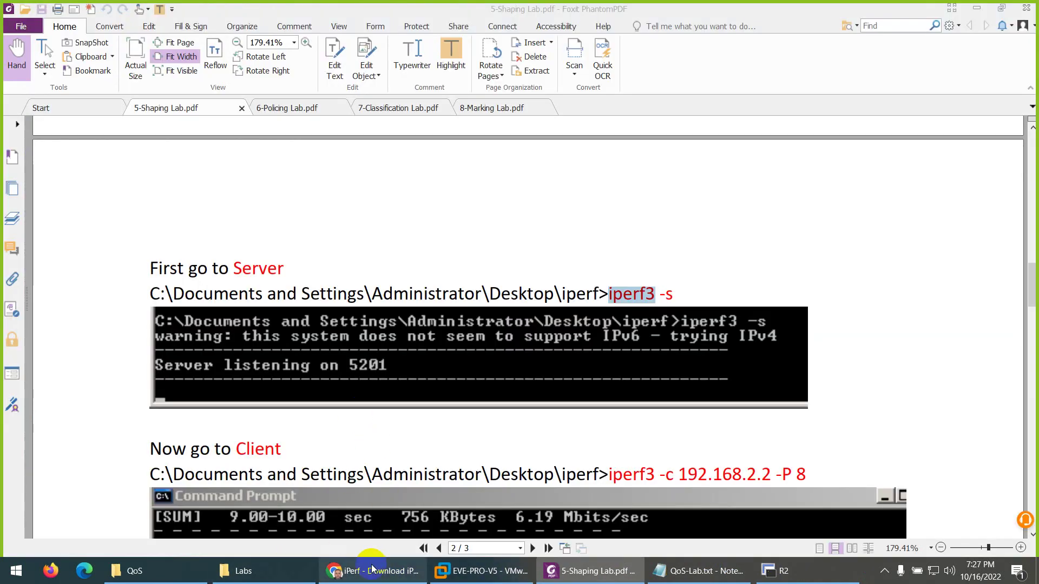
Open the Client node's VNC console and open the iperf folder on its desktop.
left_click(388, 573)
left_click(30, 11)
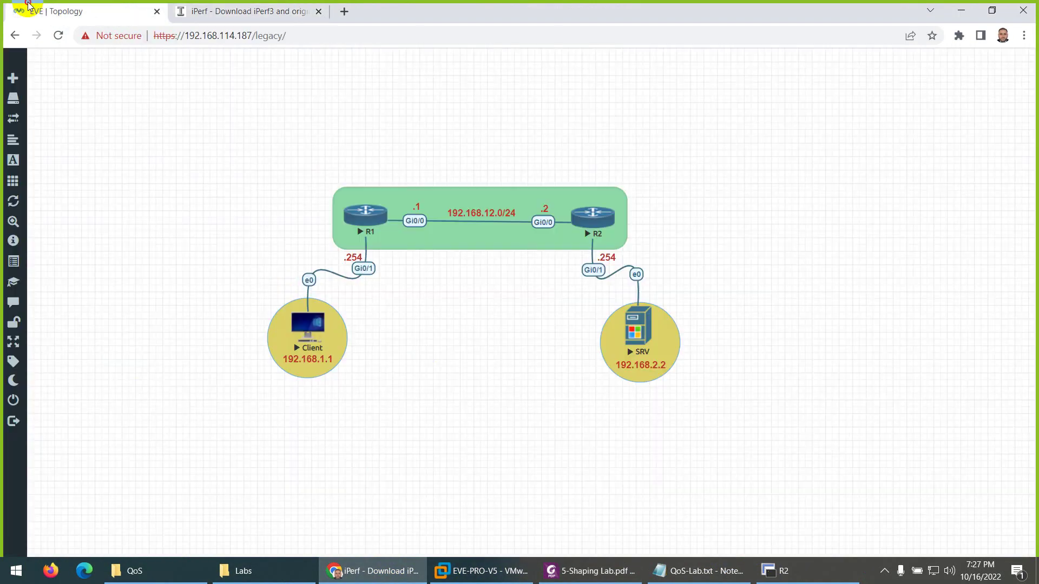
left_click(303, 325)
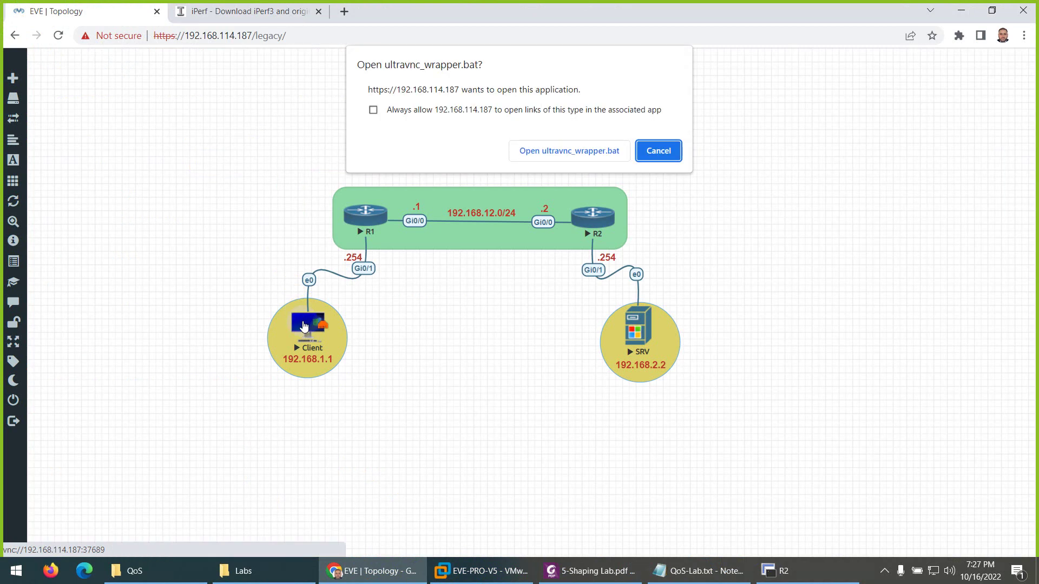
left_click(531, 150)
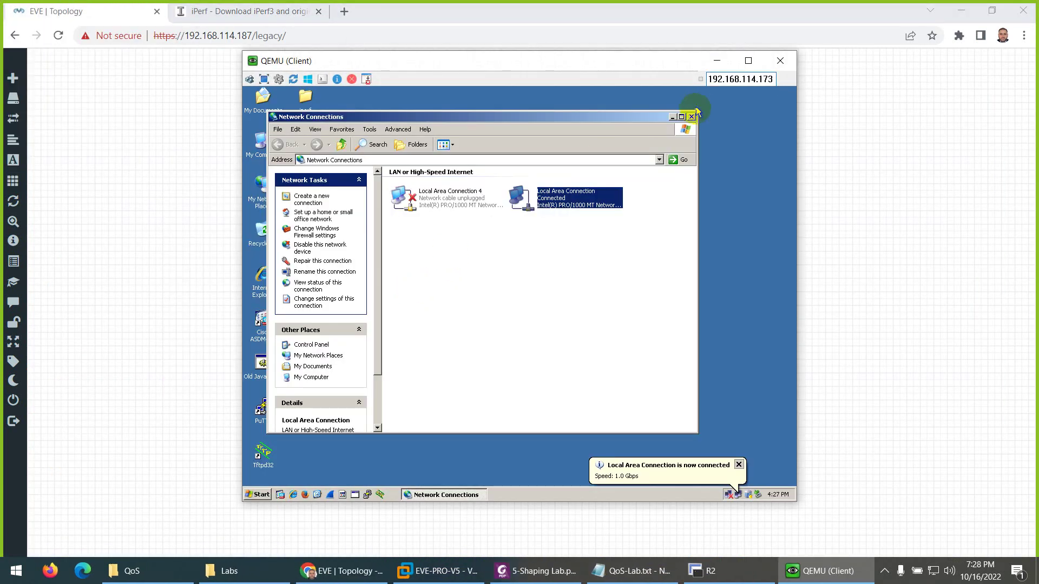
left_click(691, 118)
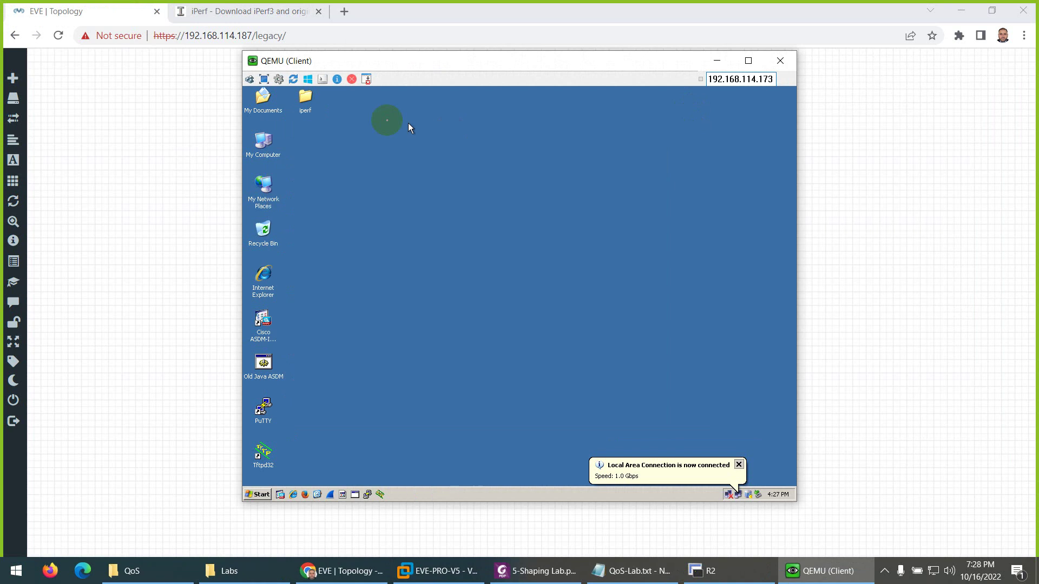
double_click(304, 103)
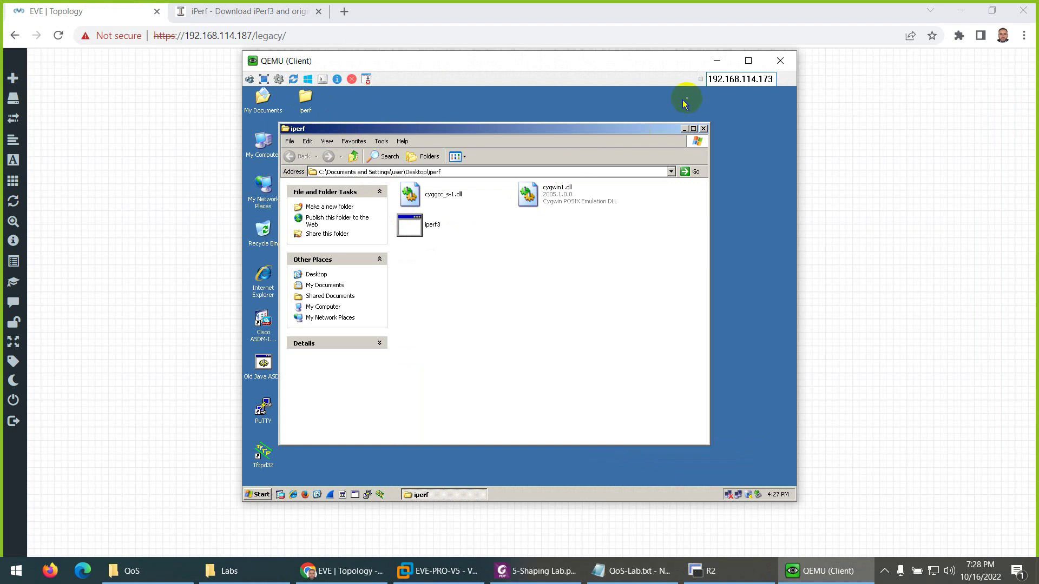
Open the SRV node's VNC console and open the iperf folder on its desktop.
left_click(810, 577)
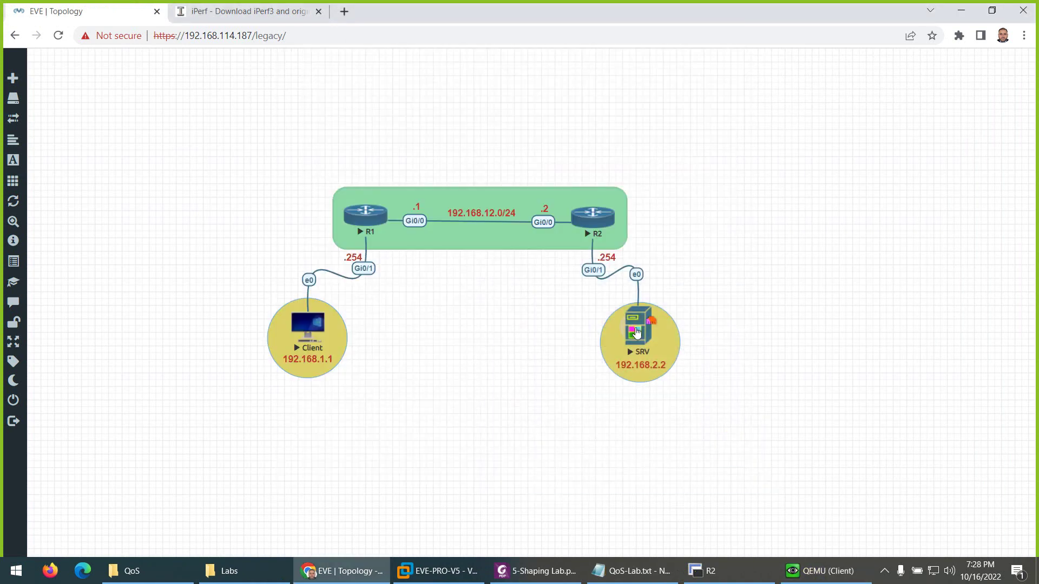
left_click(637, 333)
left_click(572, 153)
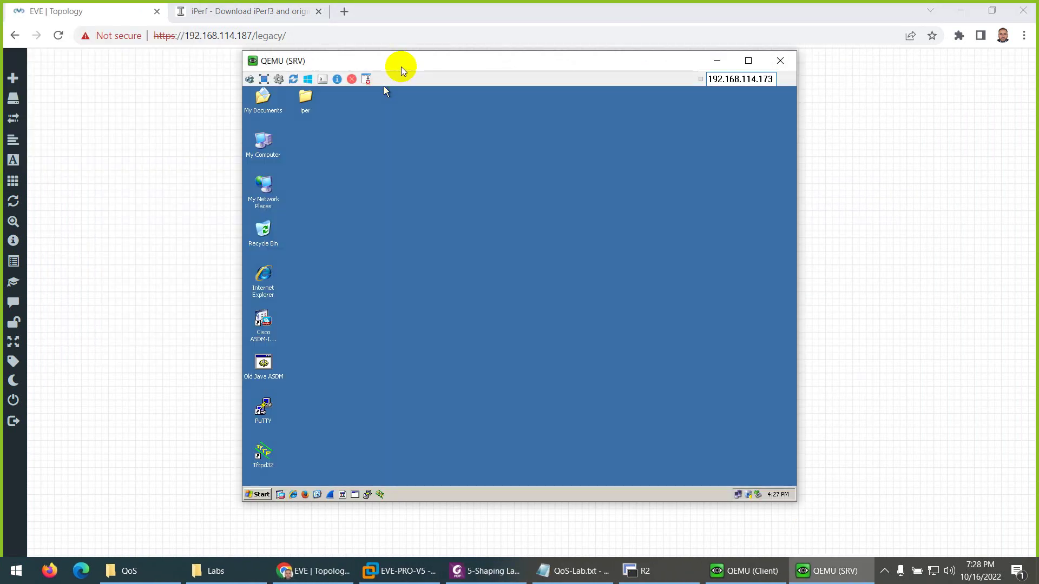
left_click_drag(400, 65, 610, 58)
double_click(515, 86)
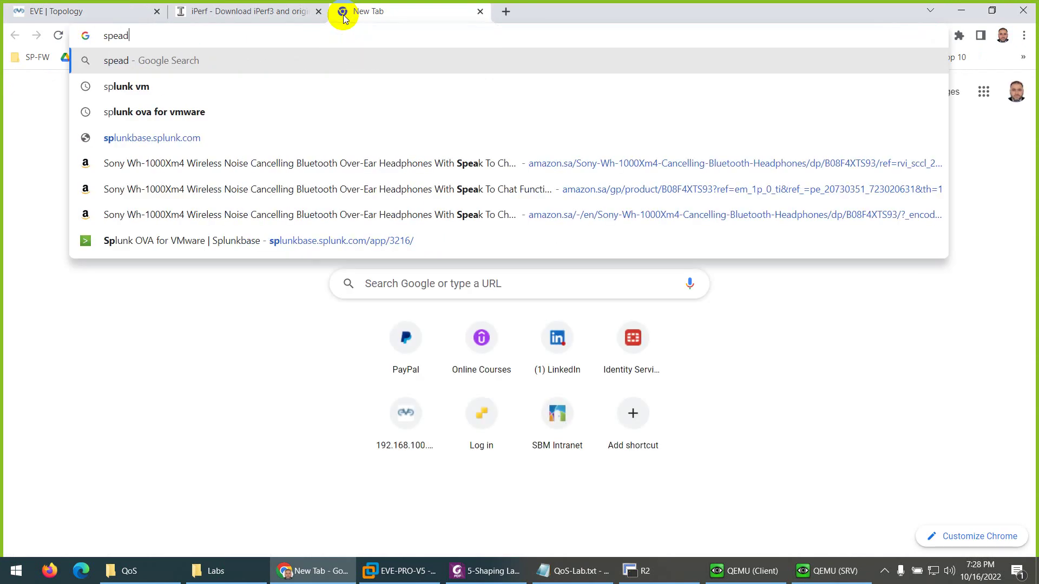
Run a Speedtest by Ookla test (94.25 Mbps down, 20.09 up), then close its tab.
key("Down")
key("Return")
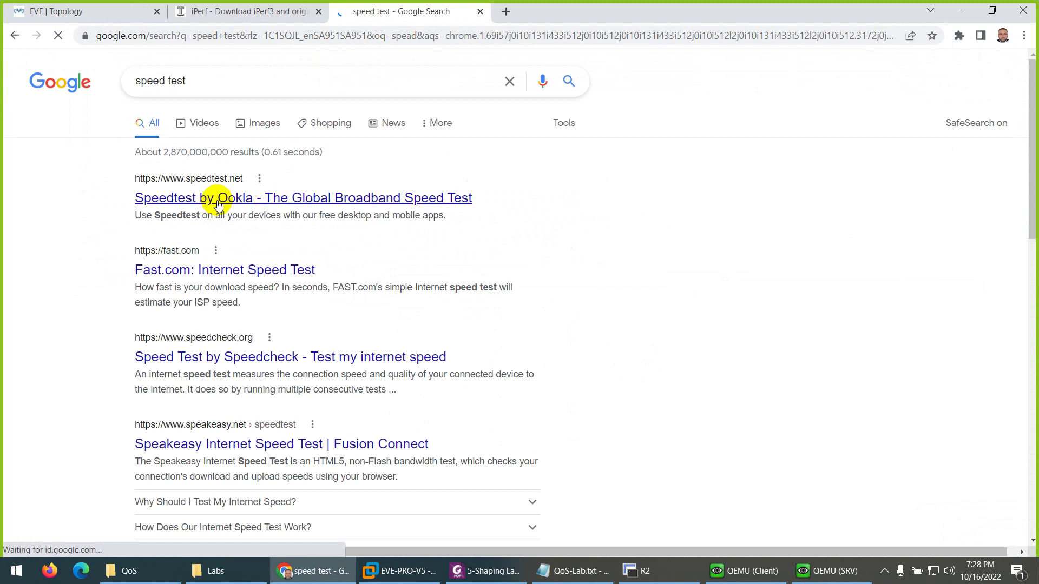
left_click(216, 198)
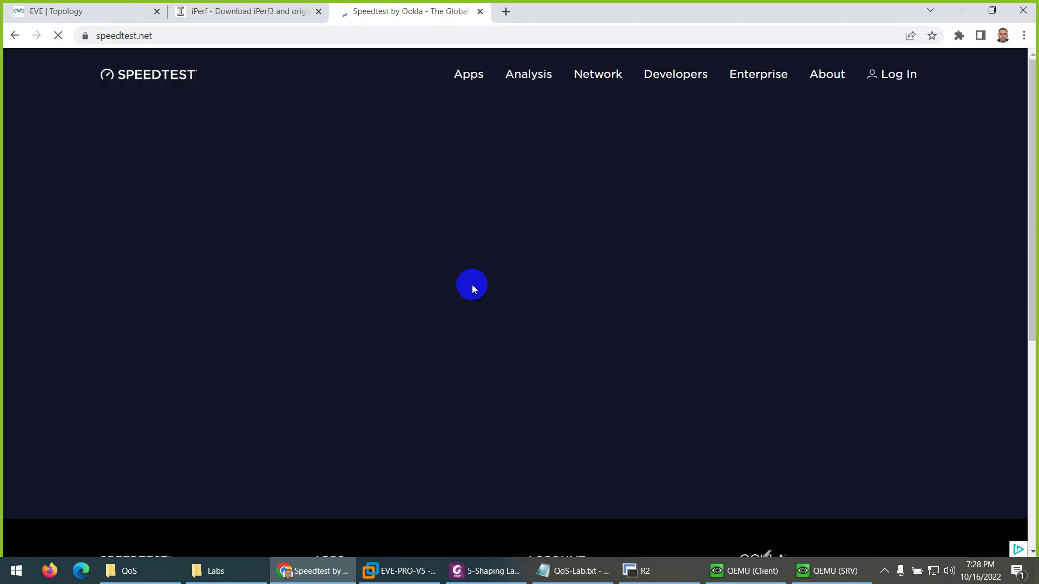
scroll(458, 293, "down", 2)
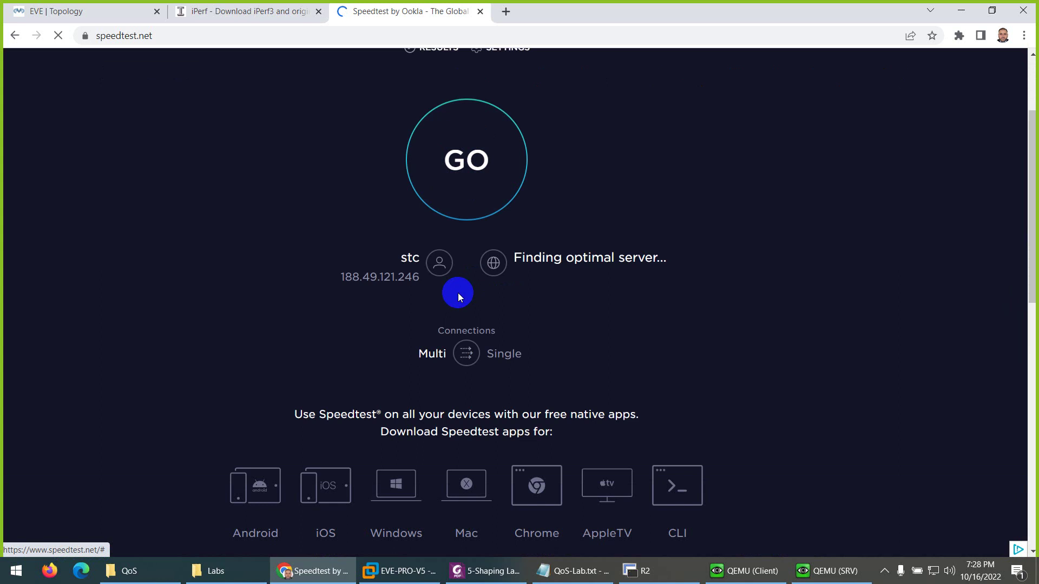
left_click(468, 171)
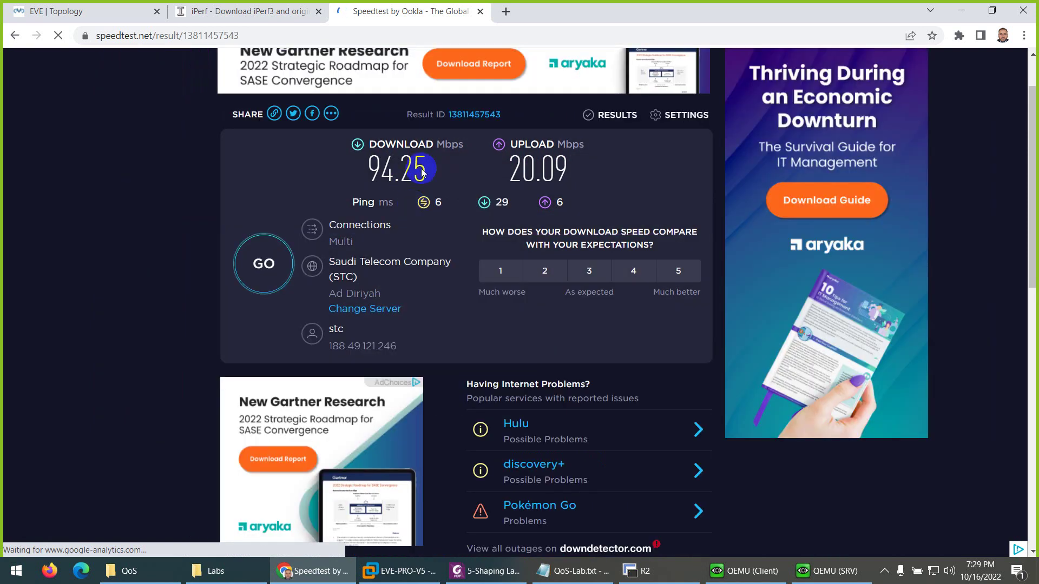
left_click(480, 11)
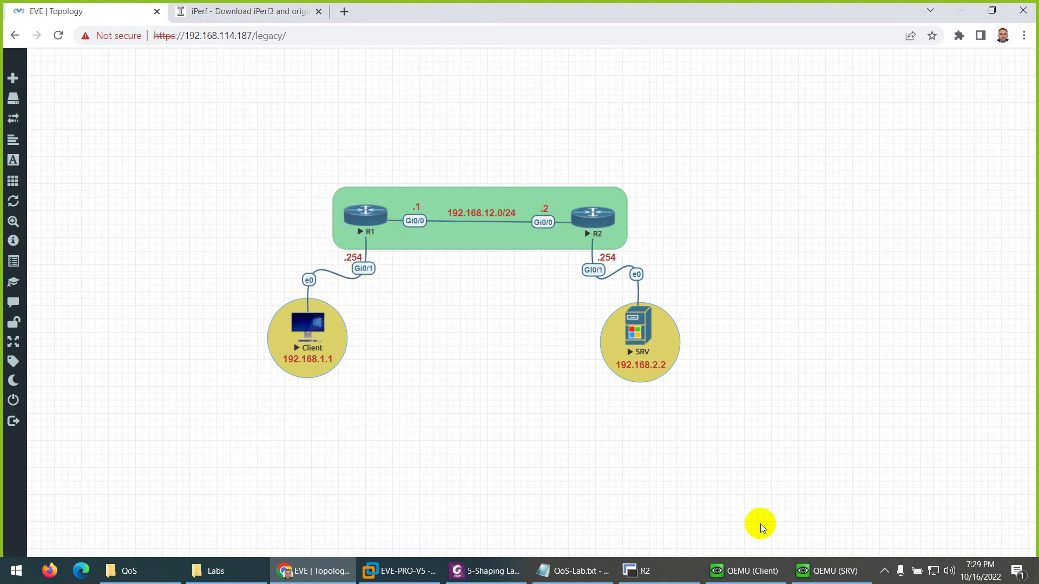
Launch a cmd command prompt on SRV through Start > Run.
left_click(828, 571)
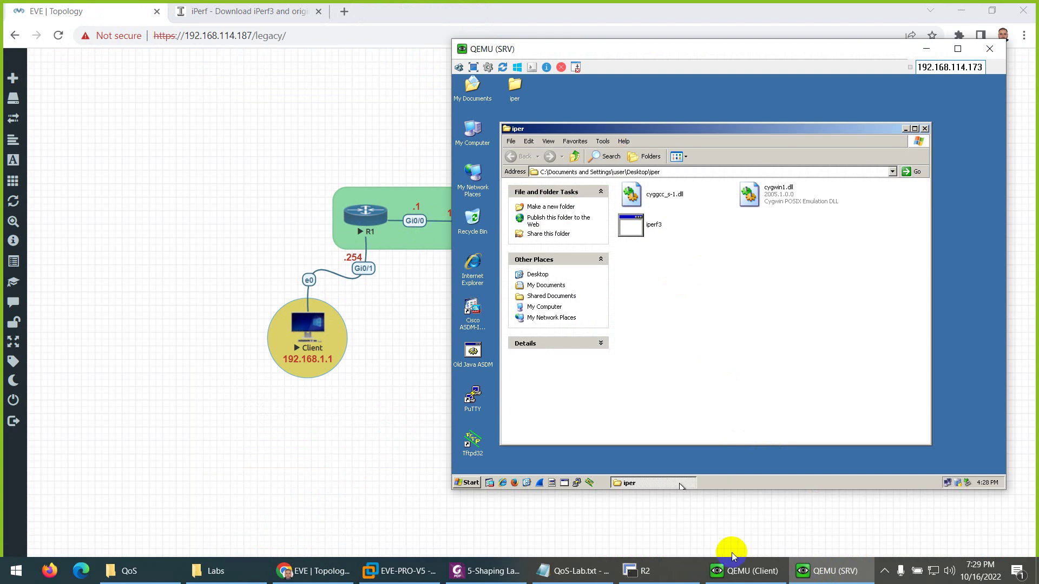
left_click(828, 569)
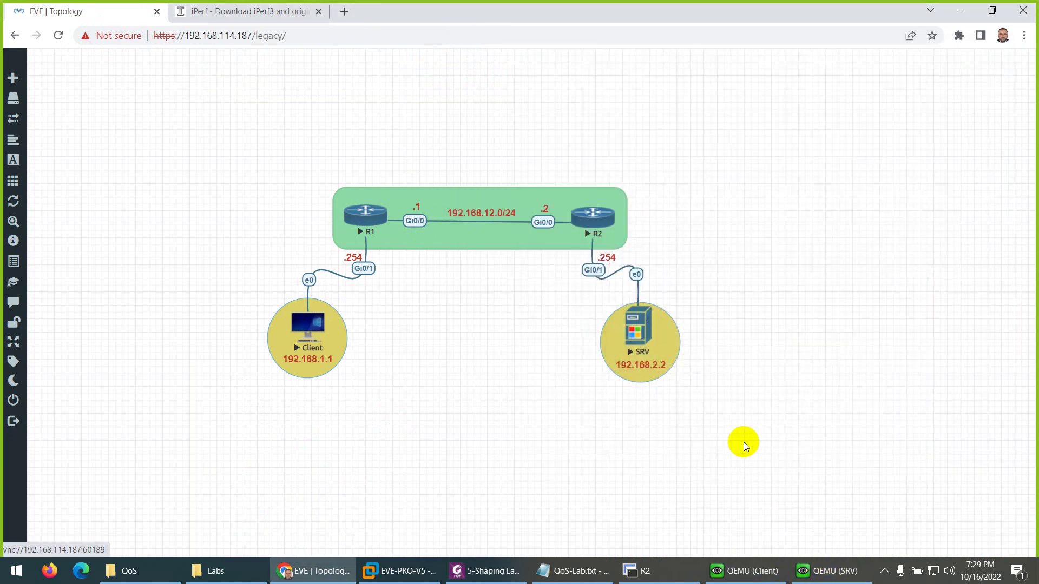
left_click(828, 570)
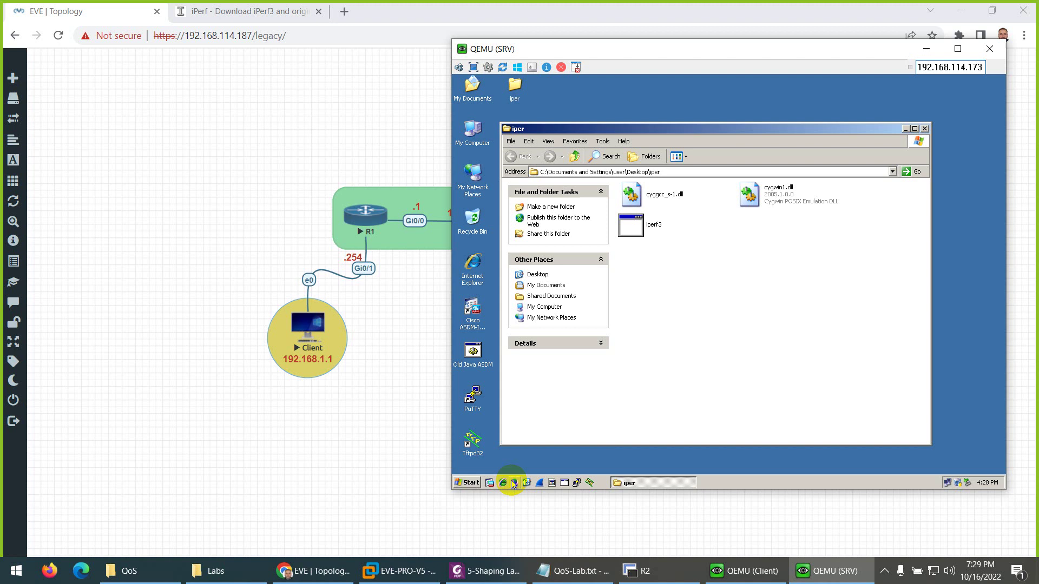
left_click(466, 482)
left_click(483, 433)
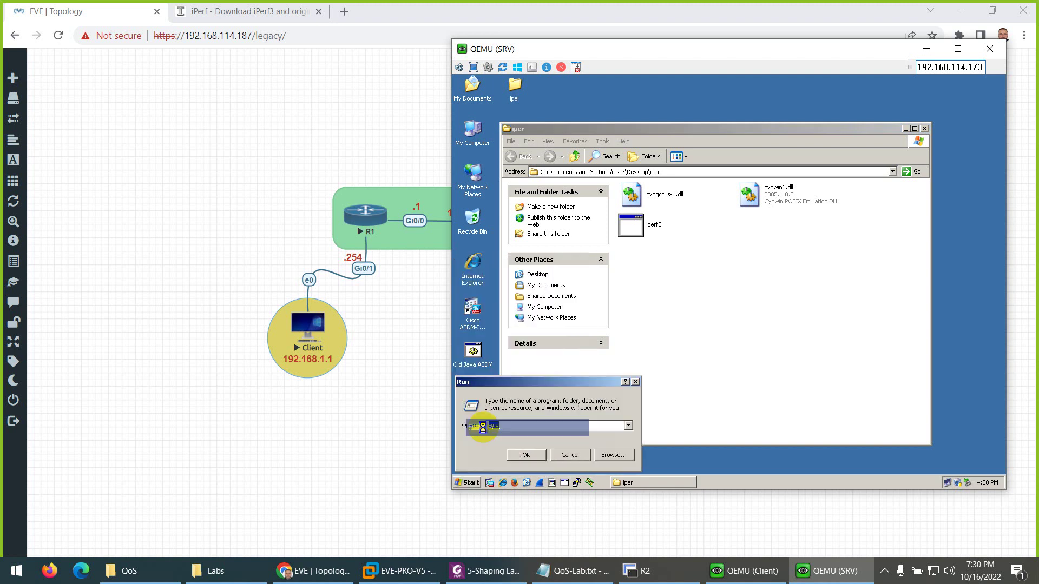
type("cmd")
key("Return")
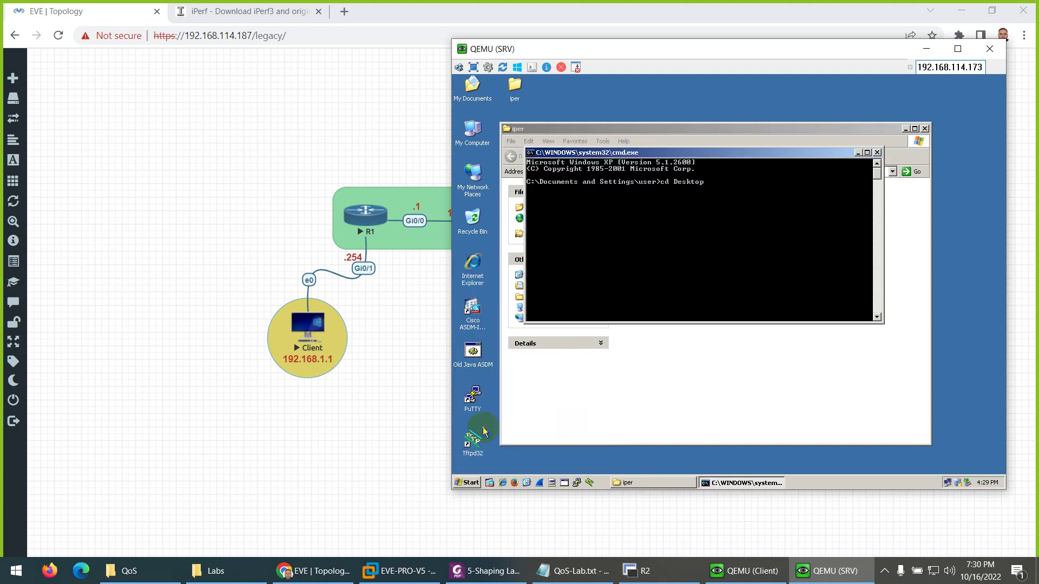
Change into Desktop\iper and start iperf3 -s, listening on port 5201.
key("Return")
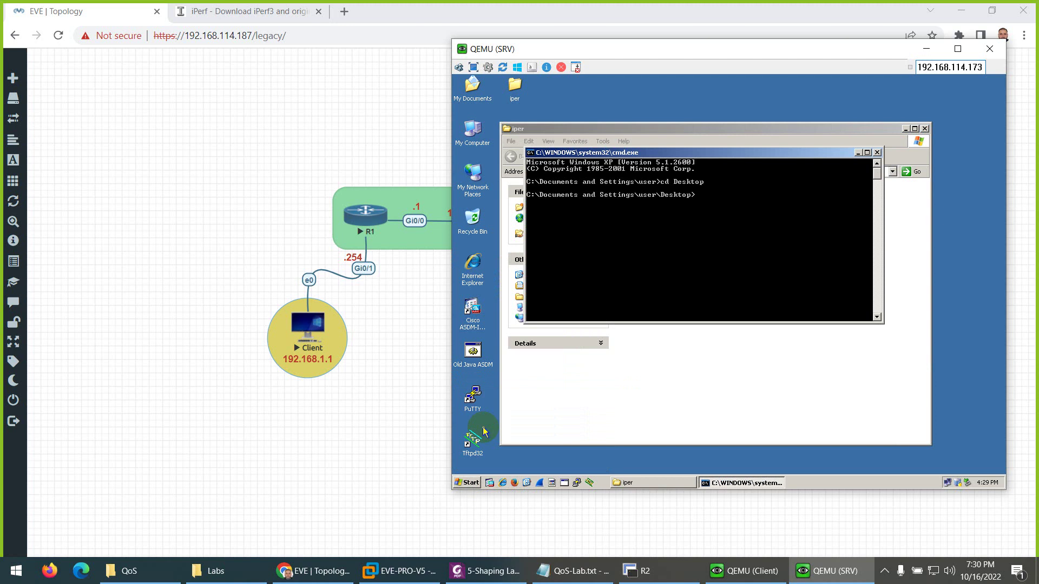
key("Return")
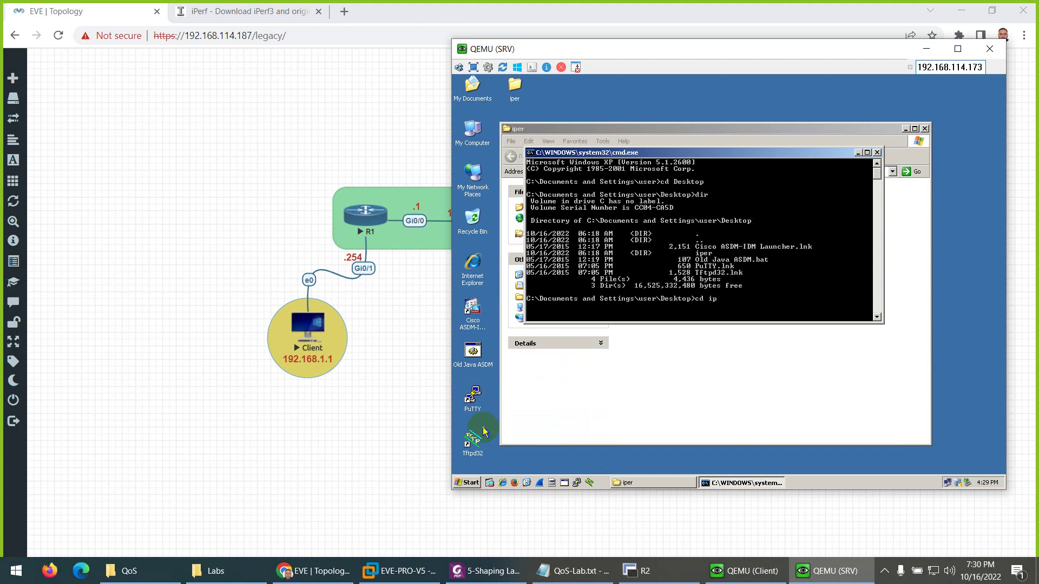
key("Return")
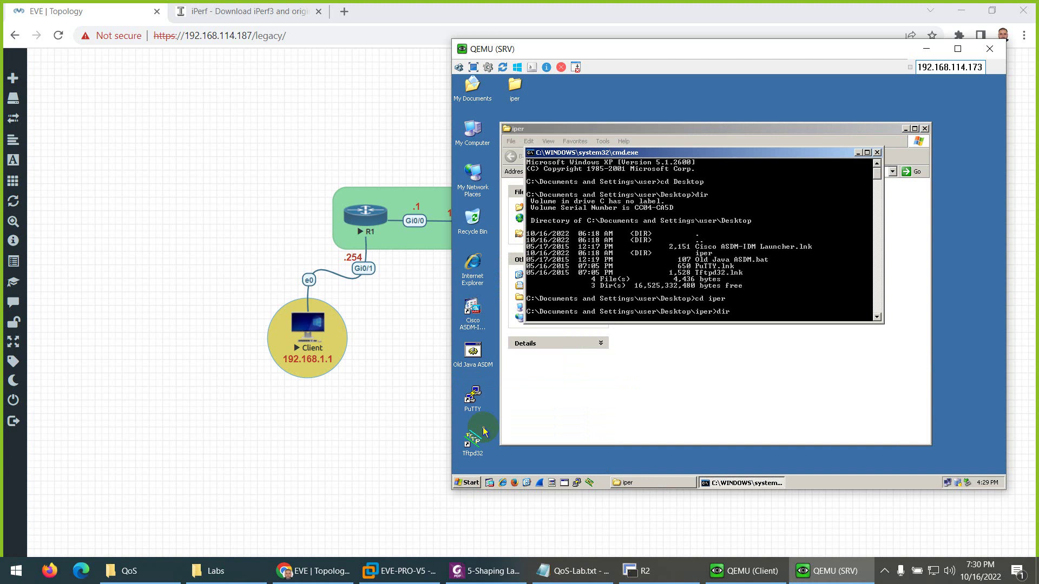
key("Return")
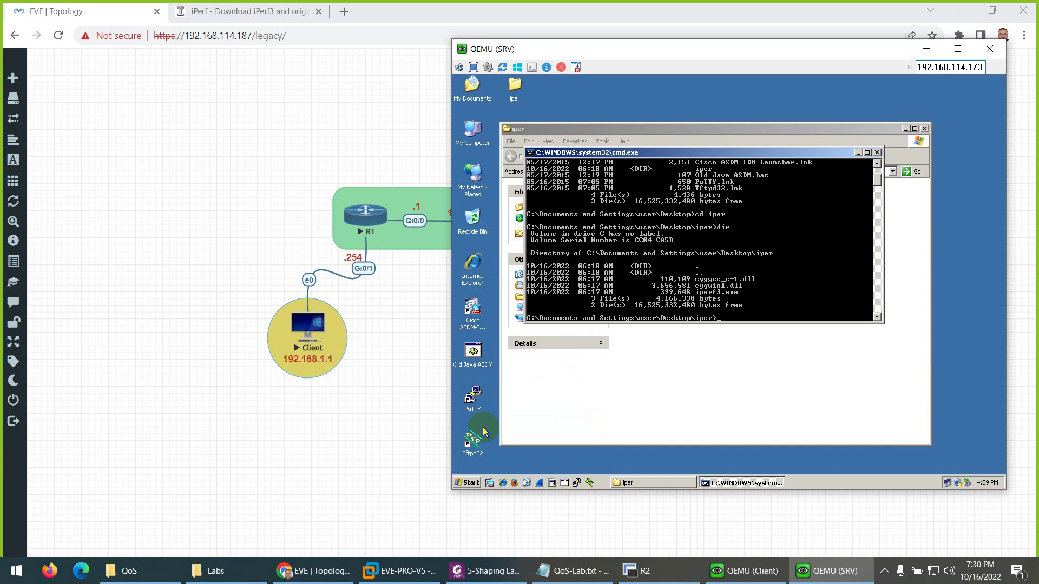
type("cls")
key("Return")
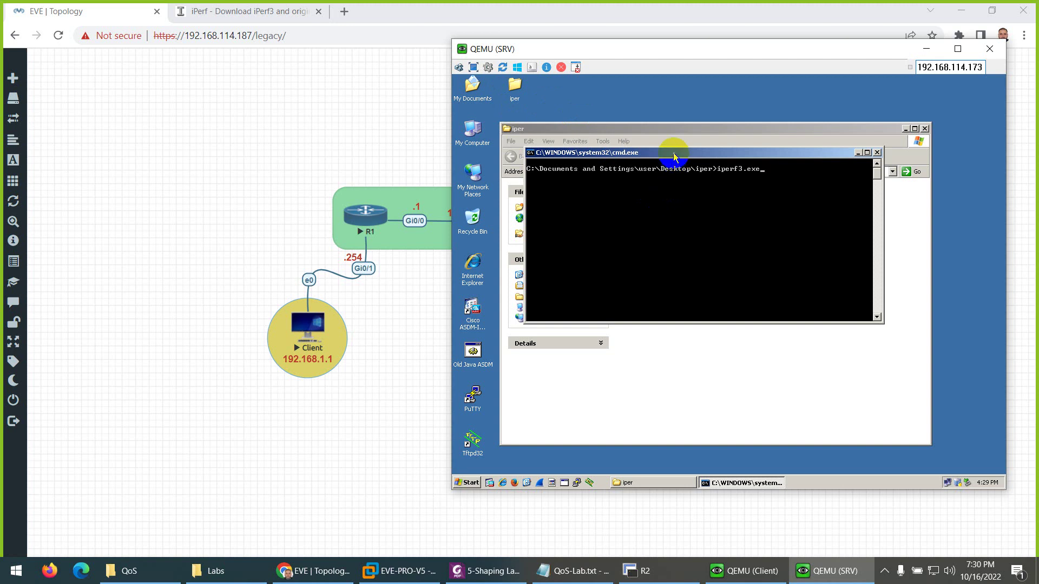
left_click_drag(673, 153, 657, 231)
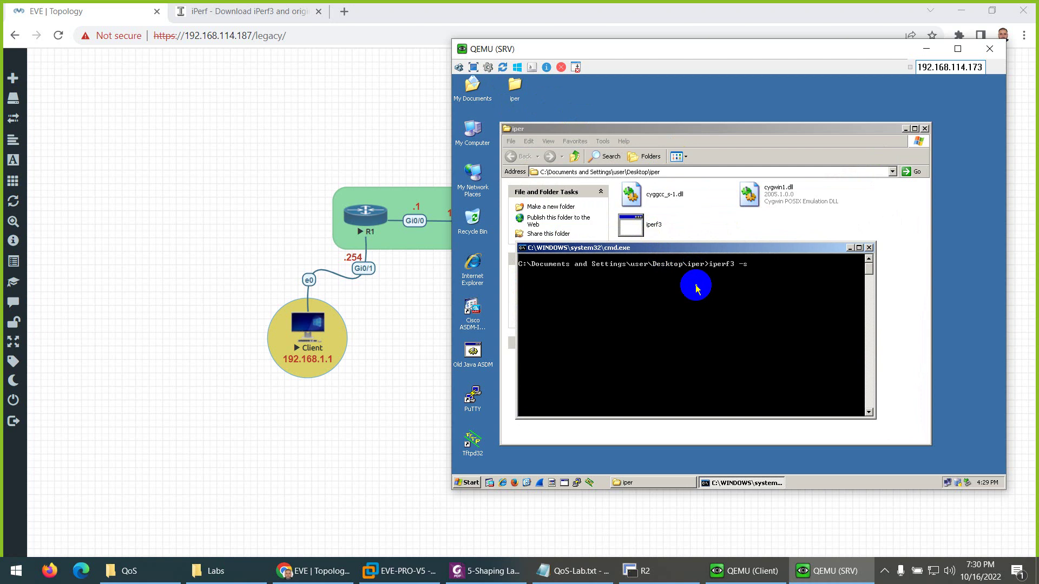
key("Return")
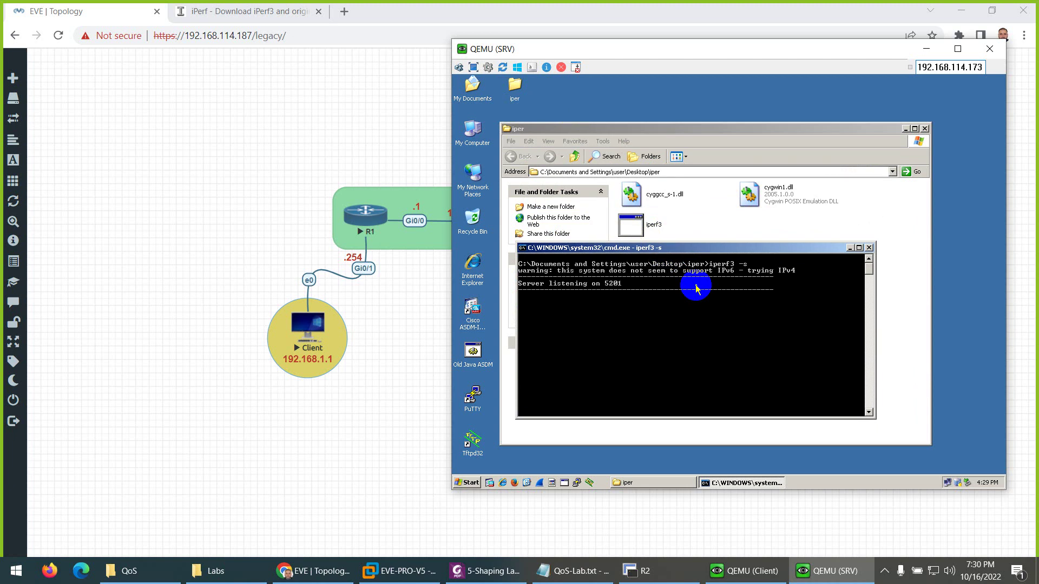
Launch a cmd command prompt on the Client through Start > Run.
left_click(811, 571)
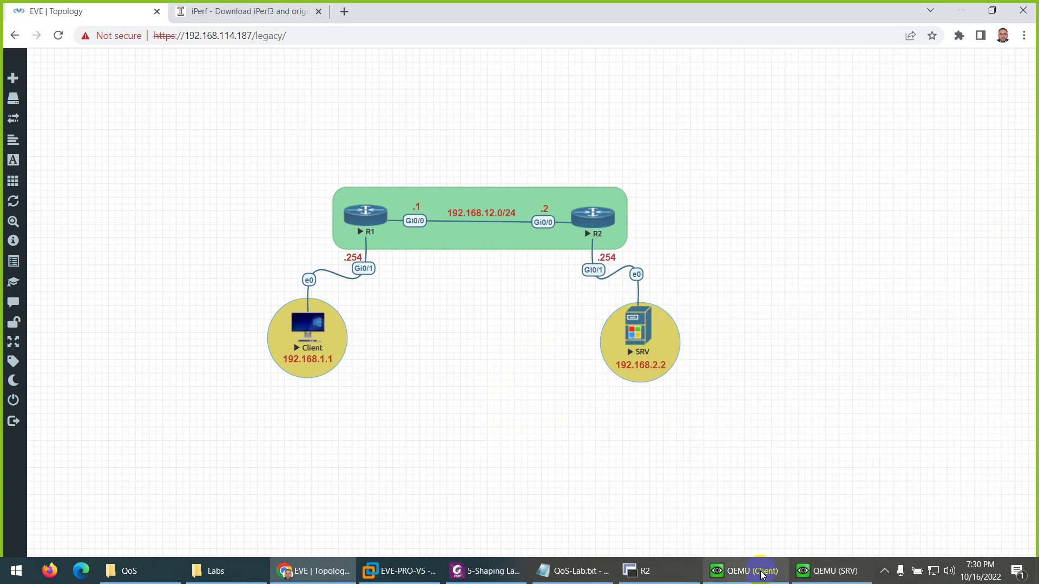
left_click(709, 567)
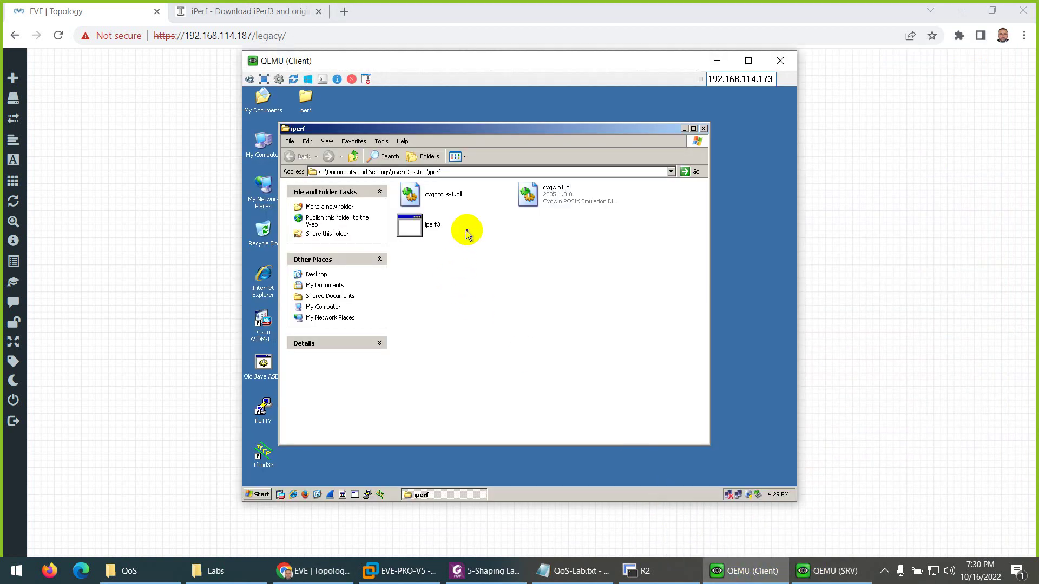
left_click(257, 494)
left_click(287, 439)
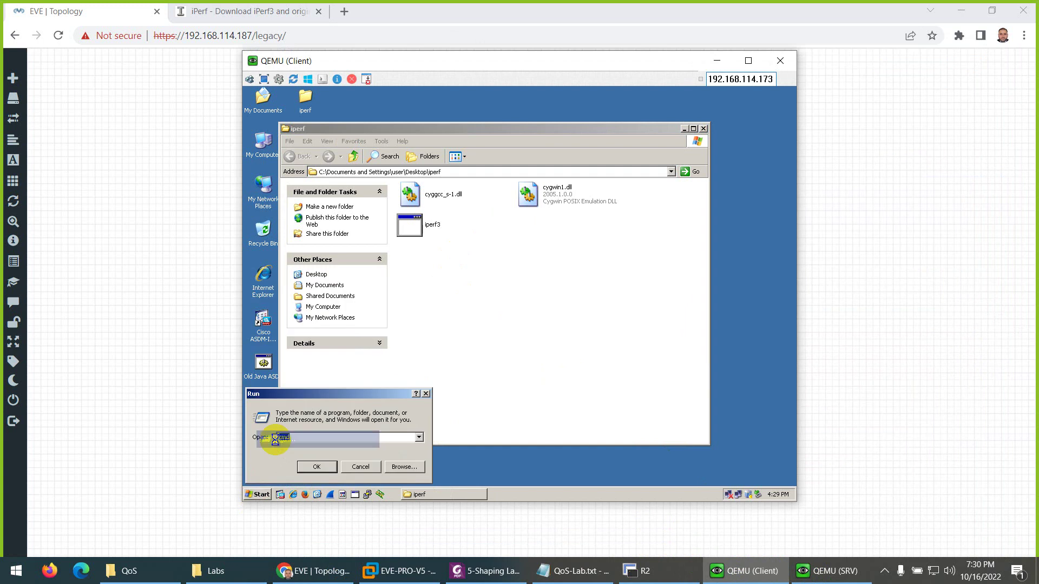
type("cmd")
key("Return")
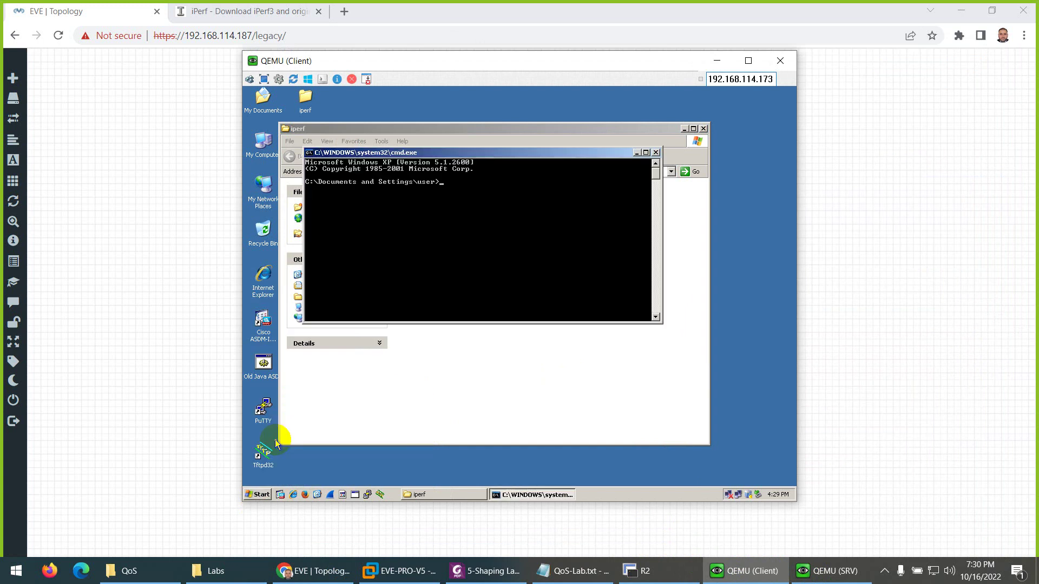
Change into Desktop\iperf and run iperf3 -c 192.168.2.2 -P 8, receiving about 1.72 Mbits/sec.
type("cd Desktop")
key("Return")
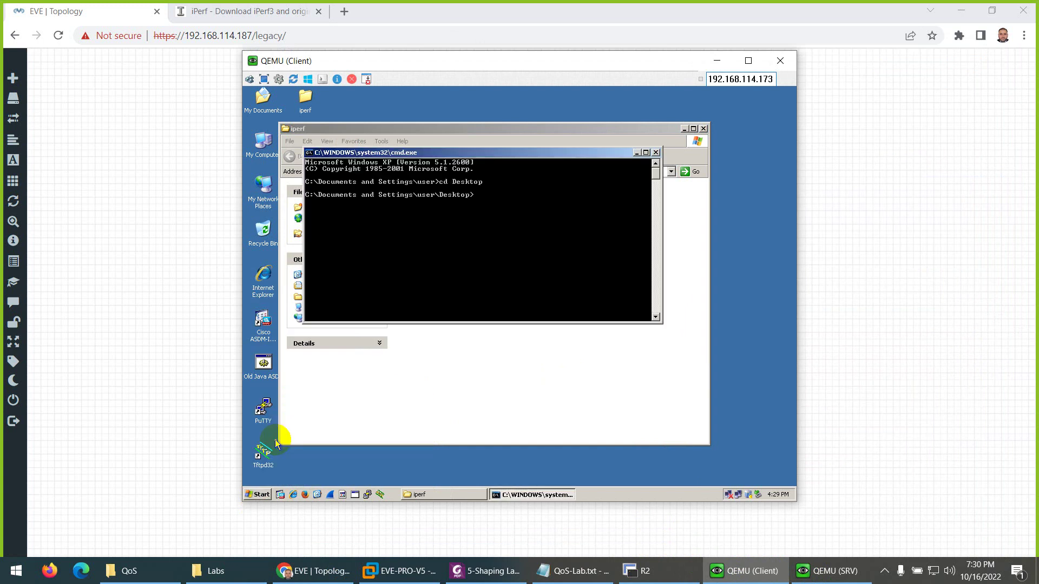
type("cd iperf")
key("Return")
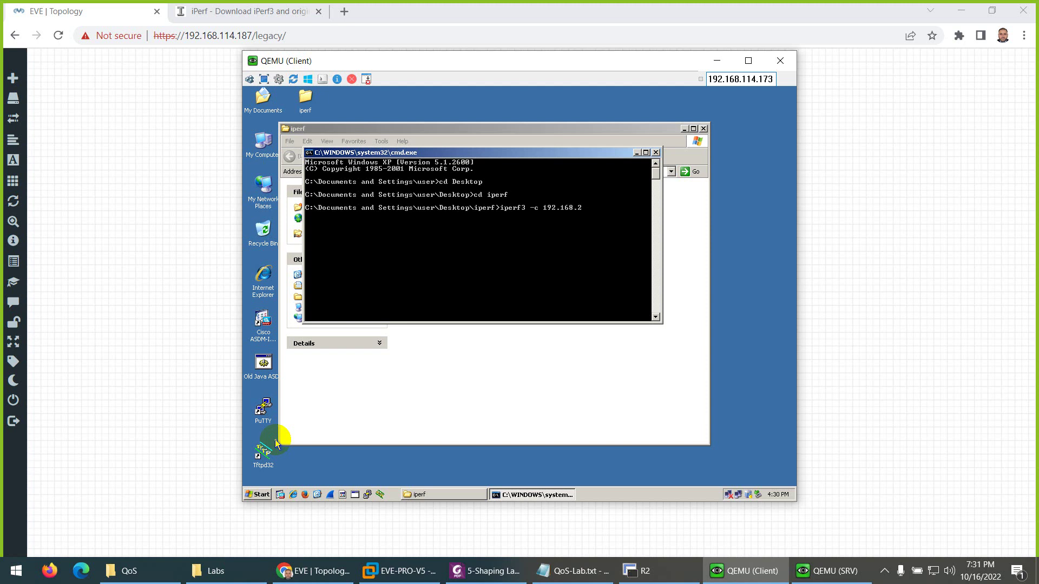
left_click(744, 571)
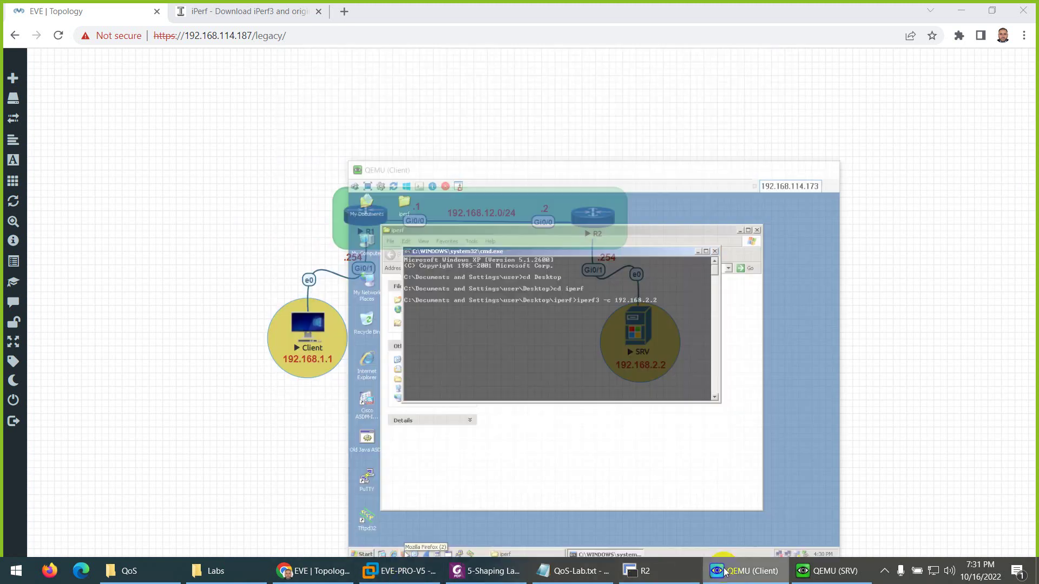
left_click(717, 568)
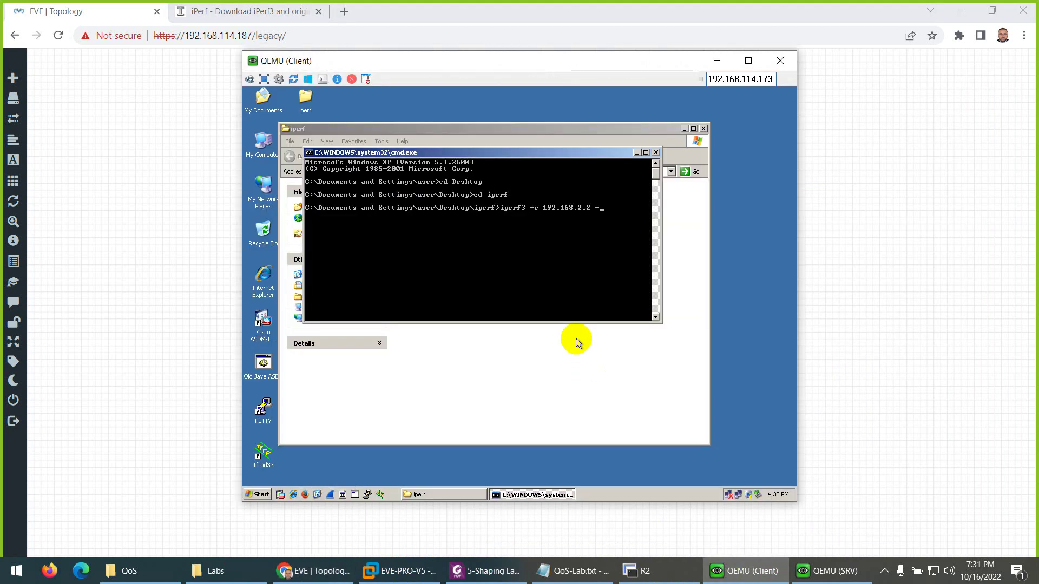
type("8")
key("Return")
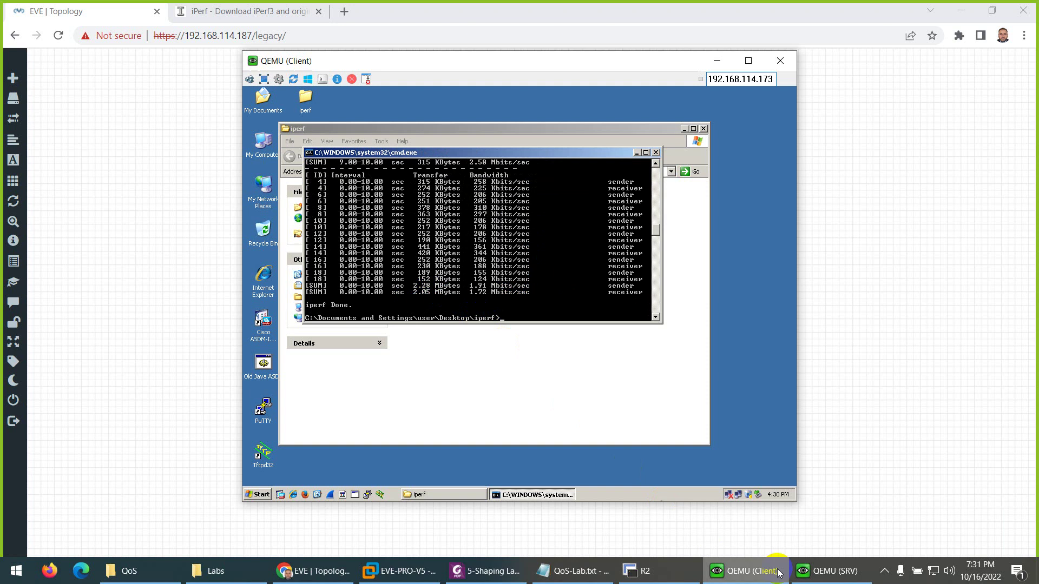
Recall and rerun iperf3 -c 192.168.2.2 -P 8 in the Client command prompt.
left_click(742, 572)
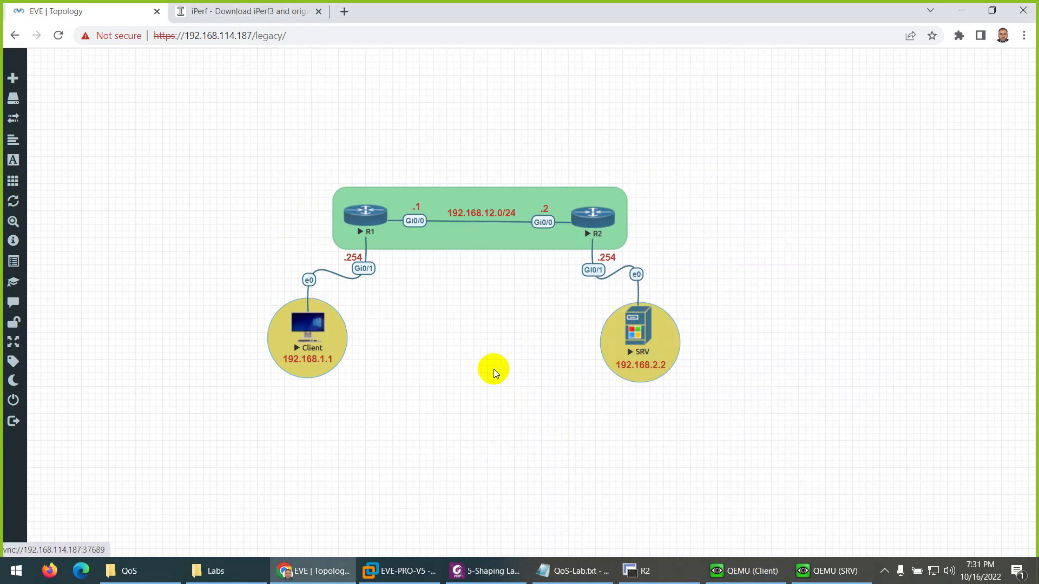
left_click(755, 571)
left_click(563, 324)
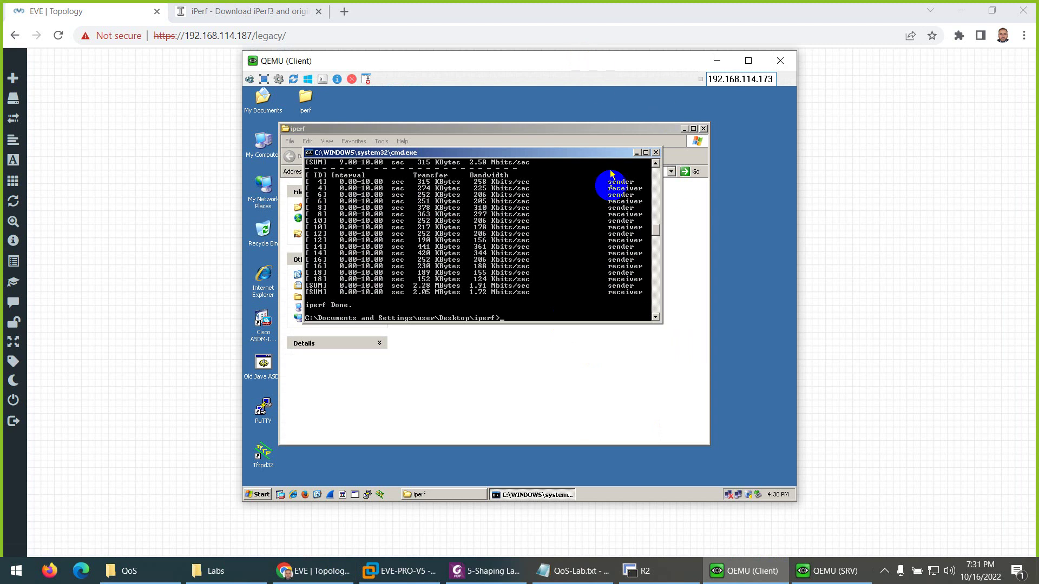
left_click(558, 291)
key("Up")
key("Return")
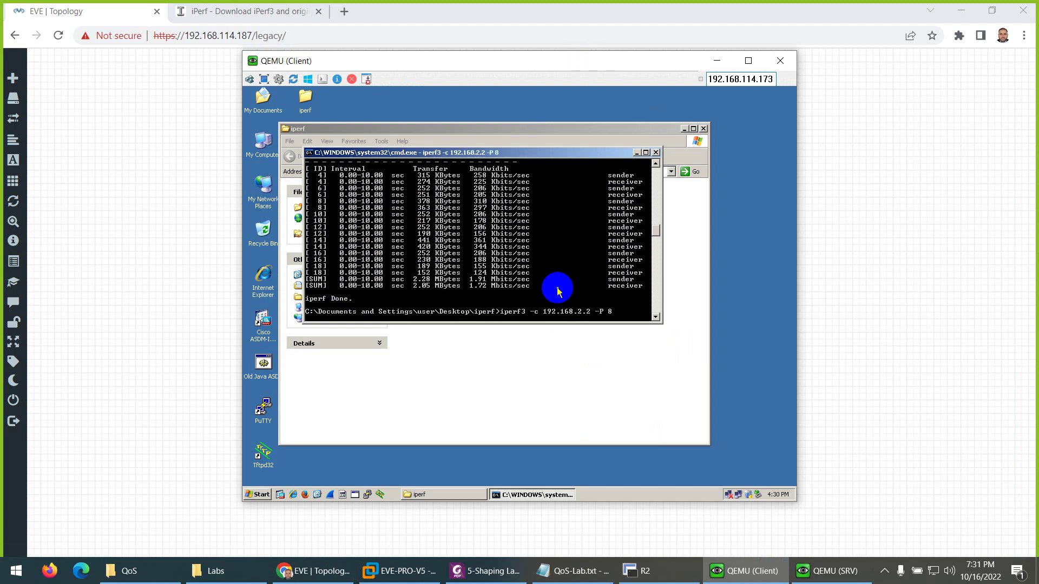
Launch Paint from the Windows Start search while the iperf3 run continues.
left_click(3, 580)
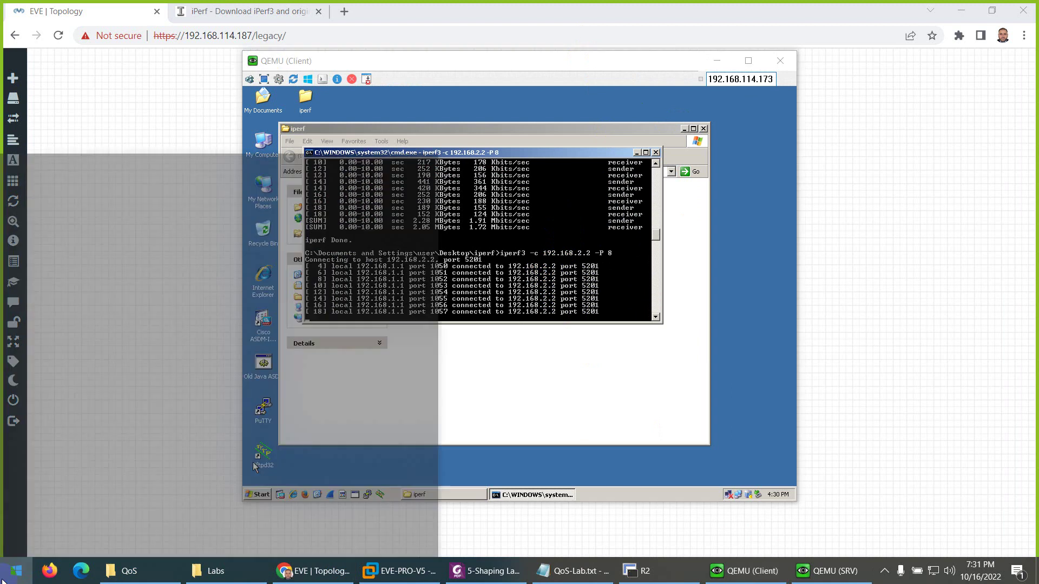
type("paint")
key("Return")
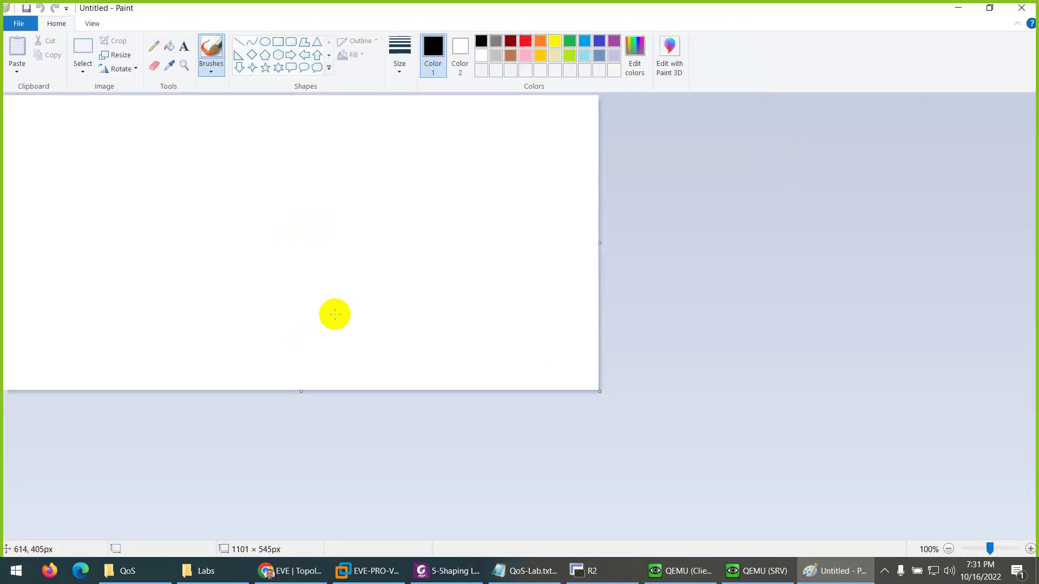
left_click(833, 570)
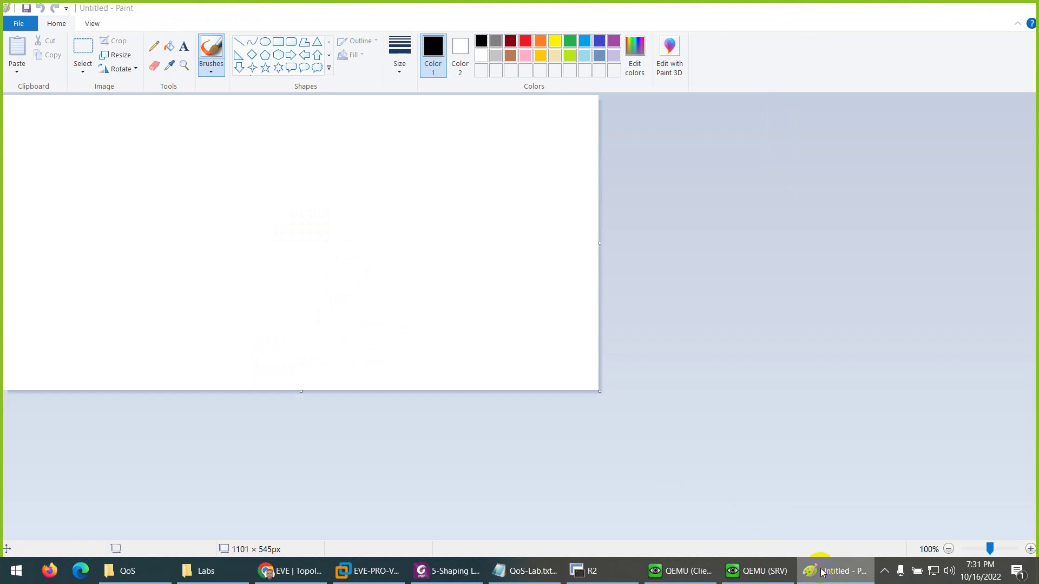
left_click(825, 571)
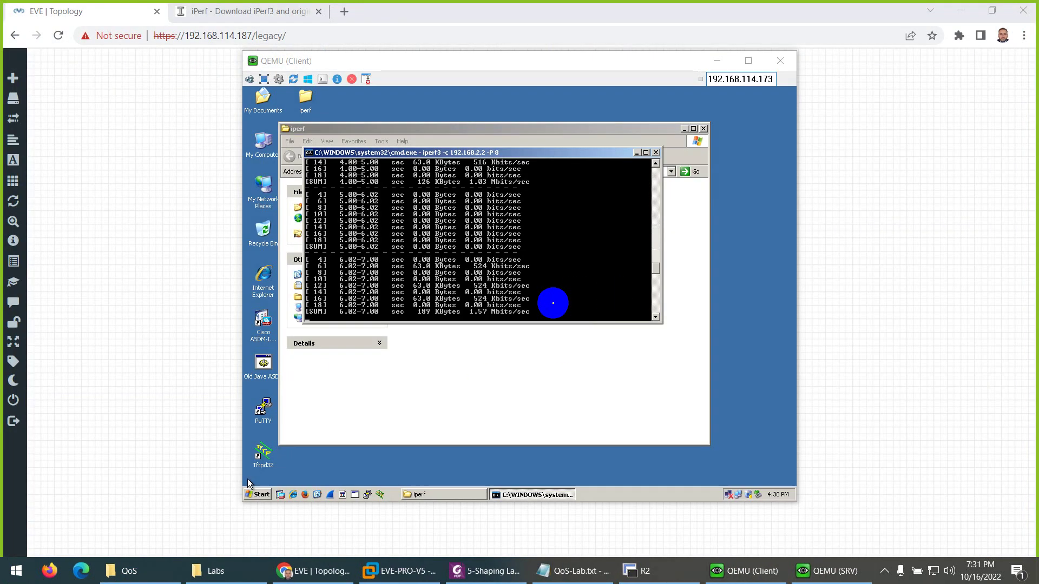
Launch Snipping Tool, abandon a first snip, and hide the floating meeting controls.
left_click(12, 571)
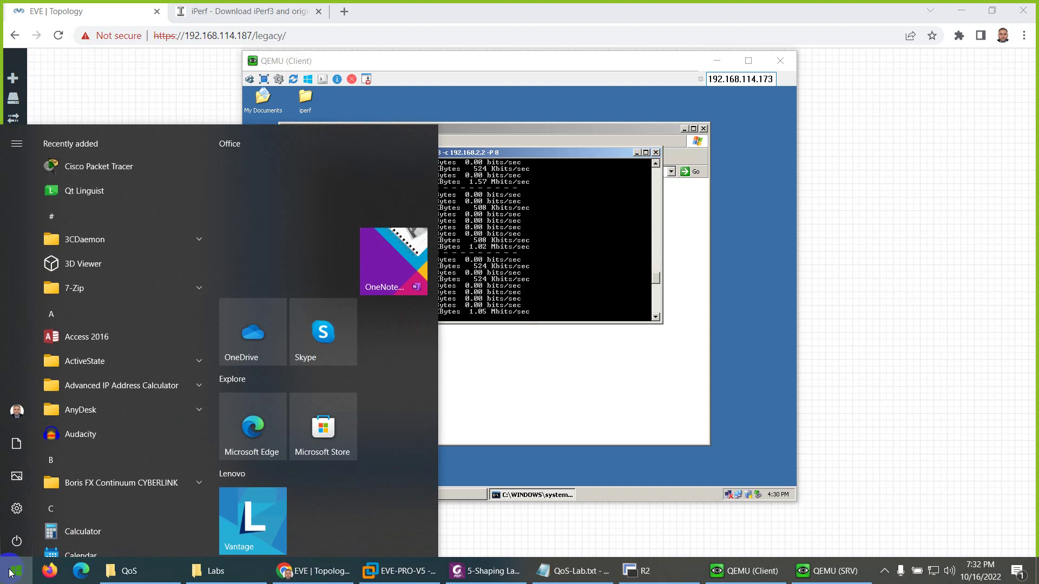
type("snipping tool")
key("Return")
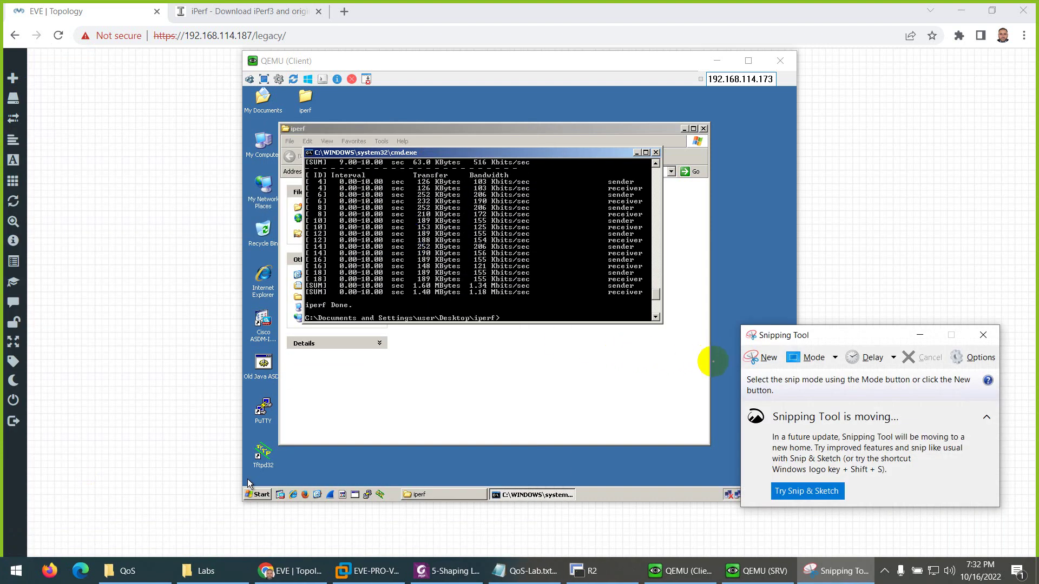
left_click(762, 357)
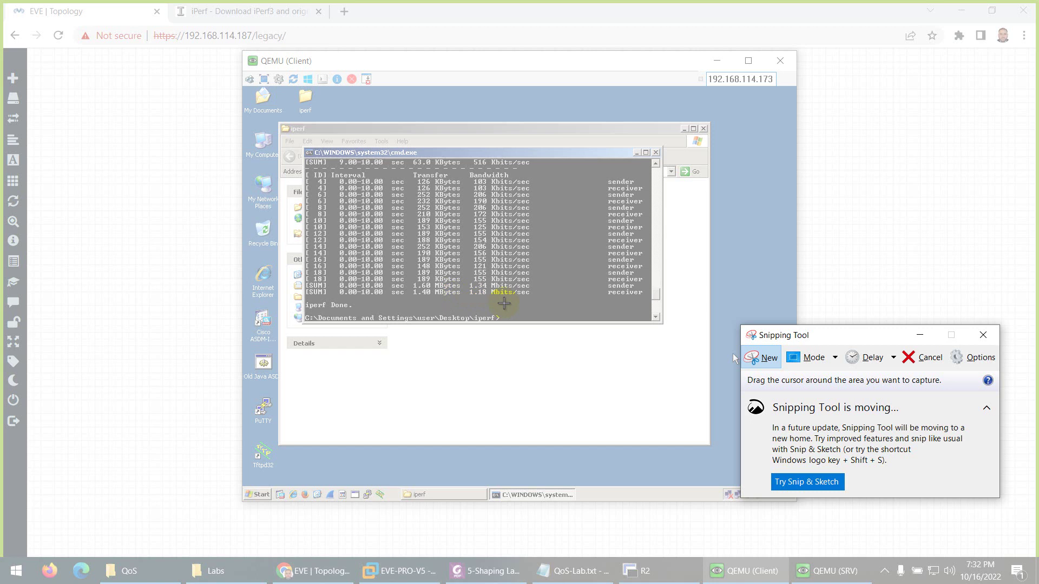
left_click(511, 302)
left_click(557, 197)
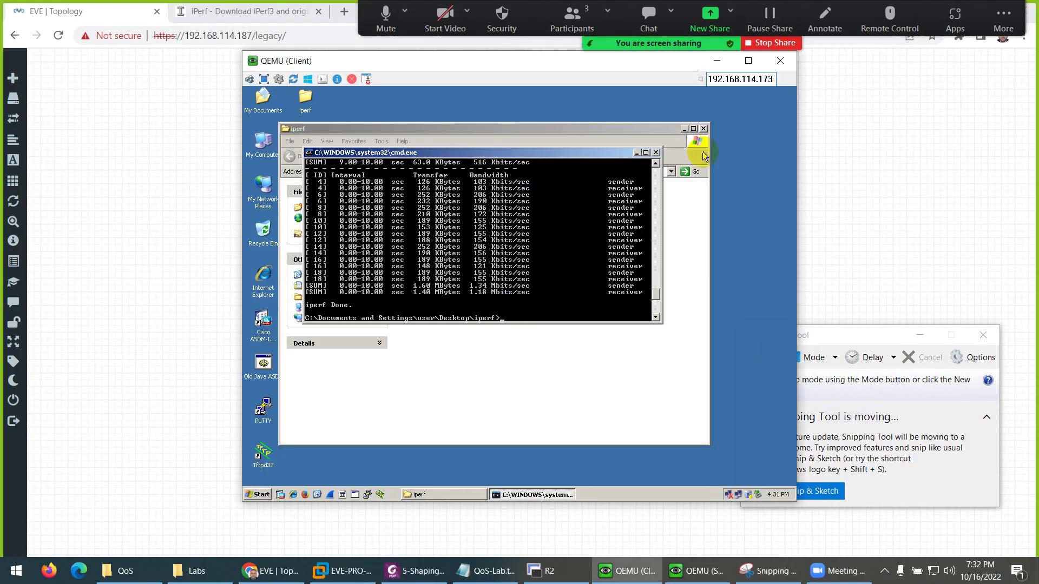
left_click(1003, 19)
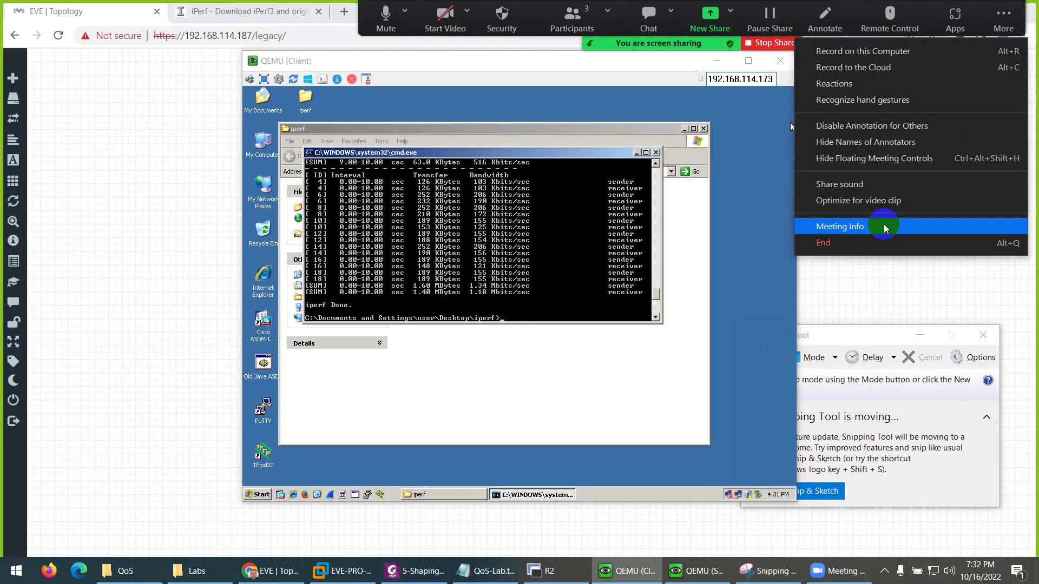
left_click(868, 159)
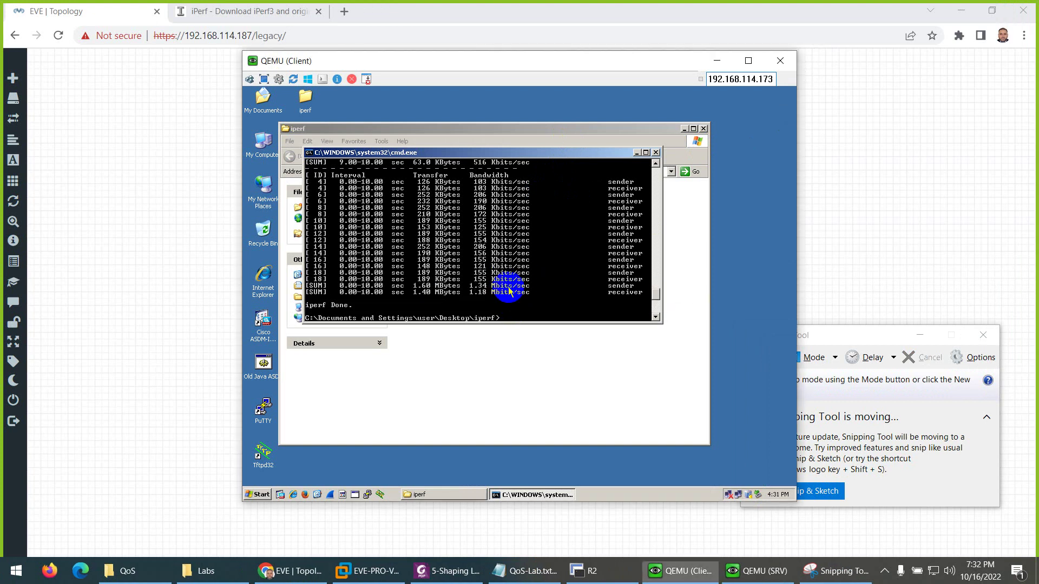
Rerun the Client iperf test, snip its results, and highlight the 2.46 and 2.17 MBytes totals.
key("Up")
key("Return")
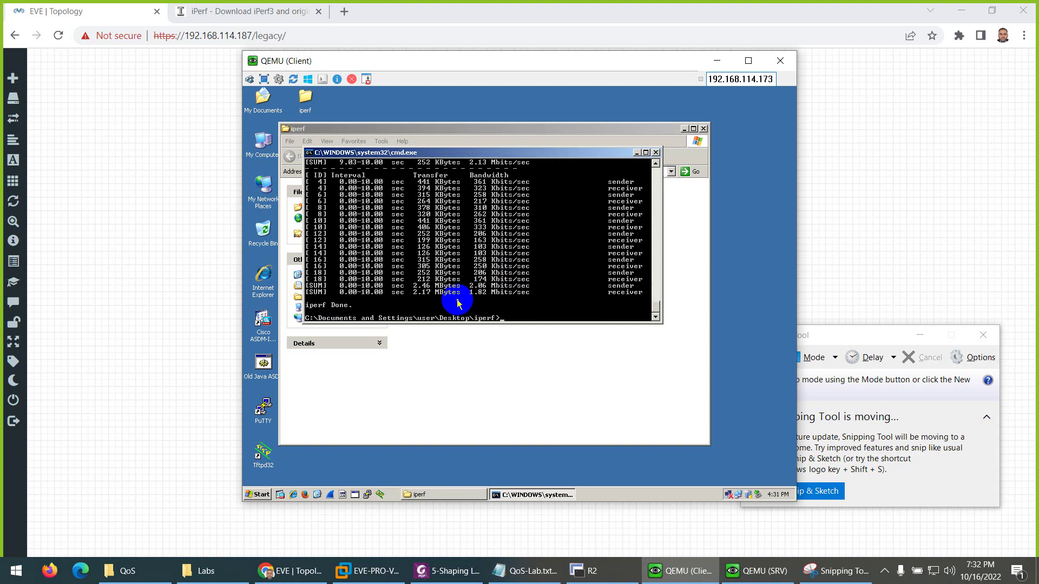
left_click(858, 335)
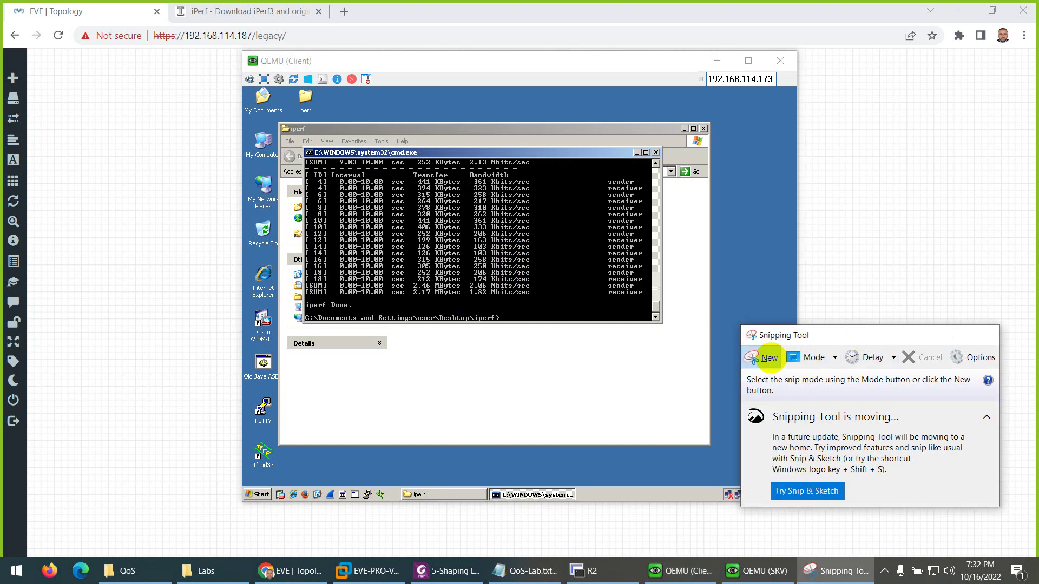
left_click(765, 357)
left_click_drag(305, 161, 665, 317)
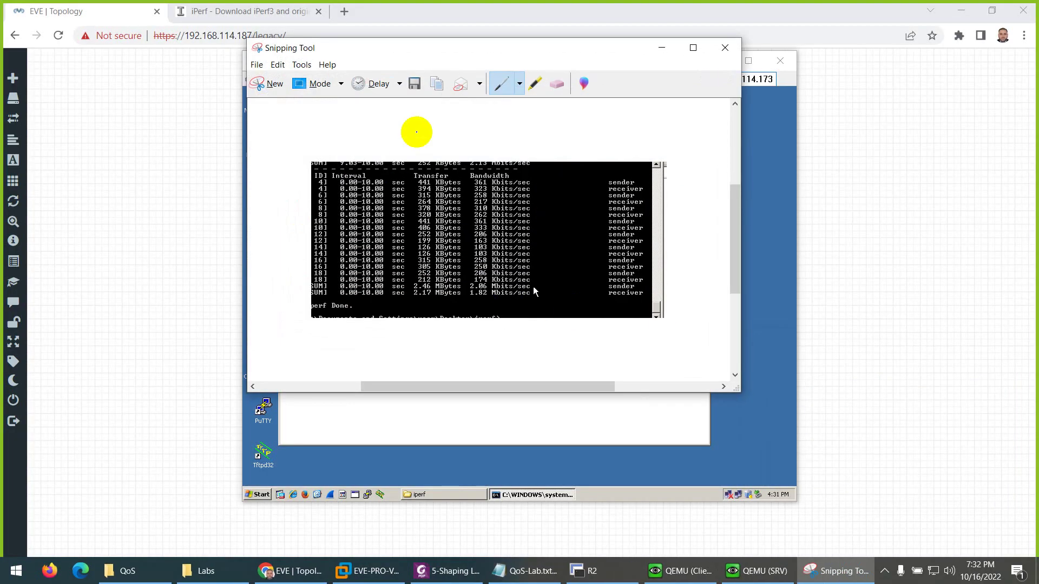
left_click(535, 83)
mouse_move(432, 287)
left_mouse_down()
mouse_move(445, 281)
mouse_move(412, 290)
mouse_move(460, 287)
left_mouse_up()
left_click(758, 573)
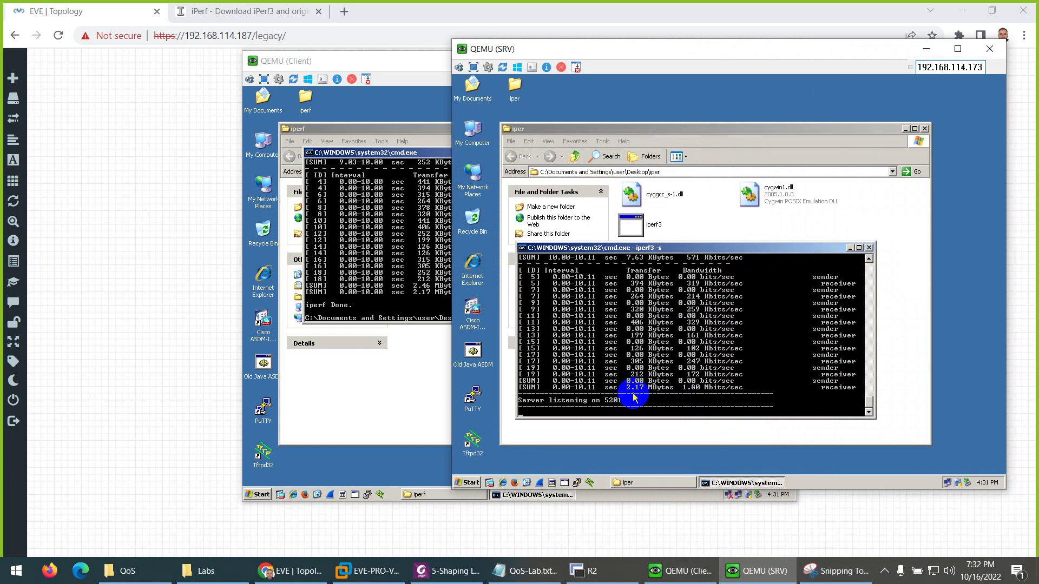
left_click(681, 571)
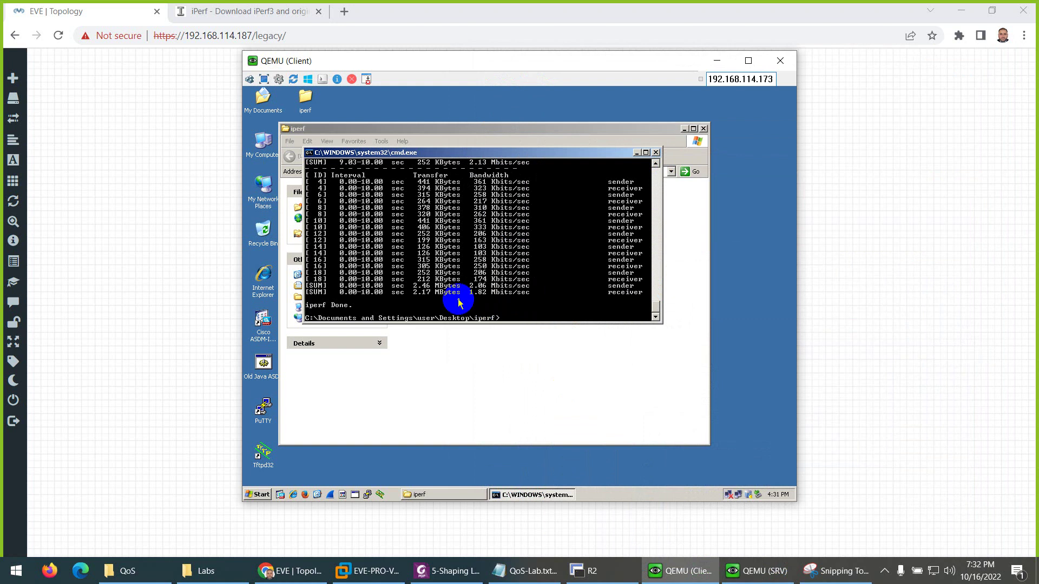
Close the iPerf download tab, leaving only the EVE-NG topology tab open.
left_click(692, 570)
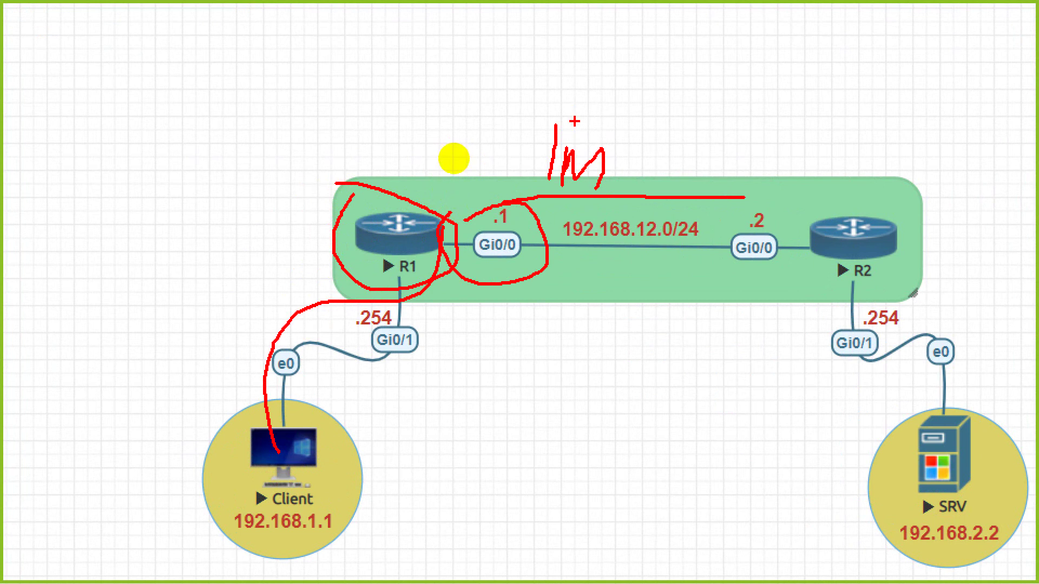
key("Escape")
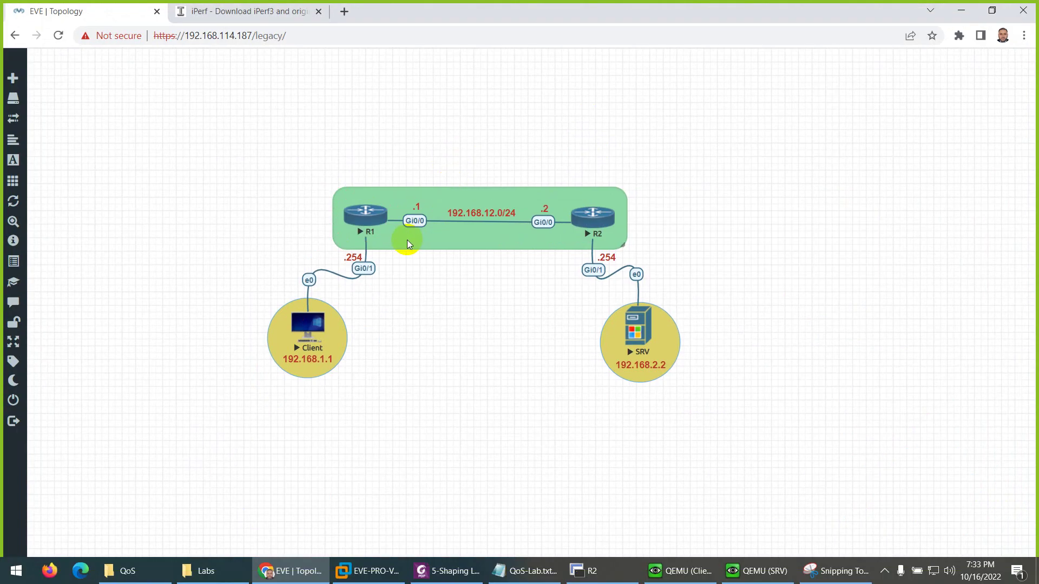
left_click(320, 12)
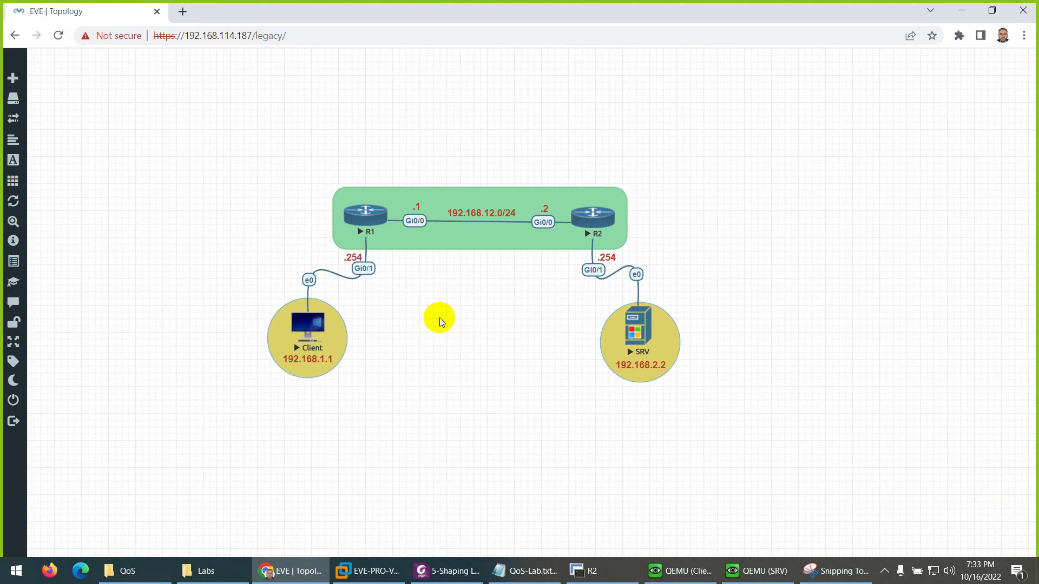
Switch to the R1 session, clear the screen, and enter global configuration mode.
left_click(610, 573)
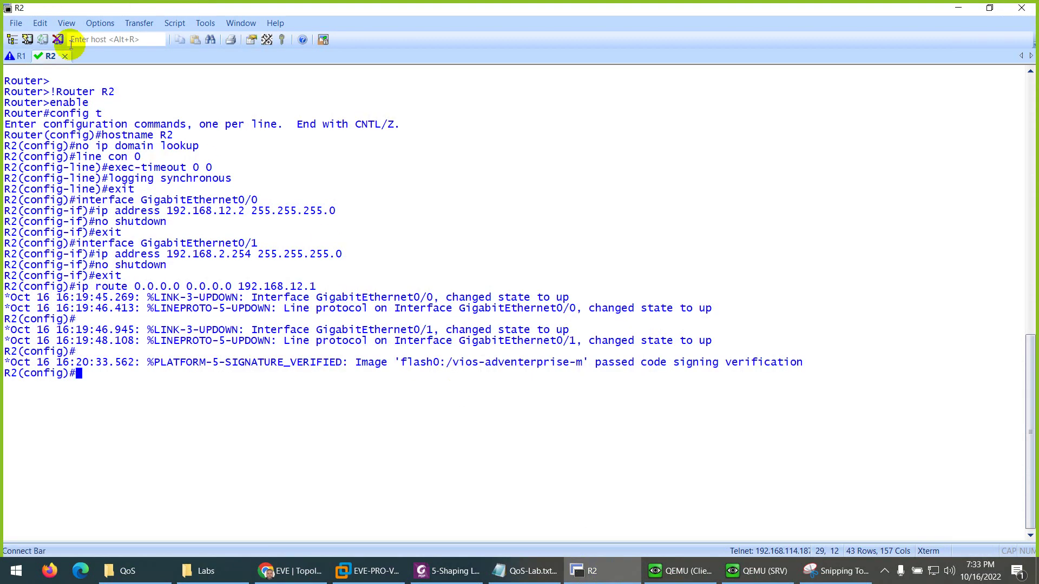
left_click(16, 56)
left_click(595, 569)
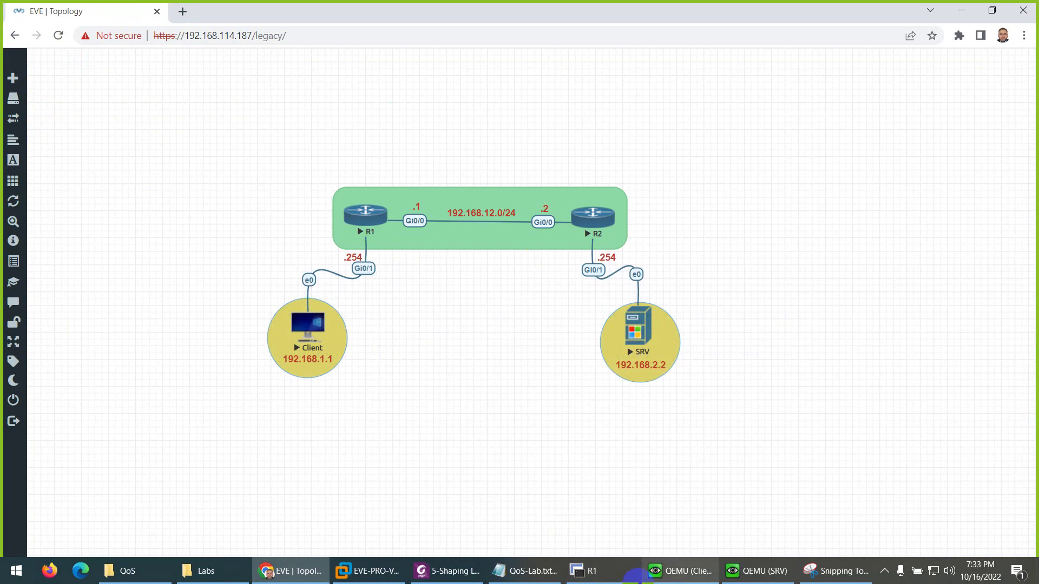
left_click(590, 571)
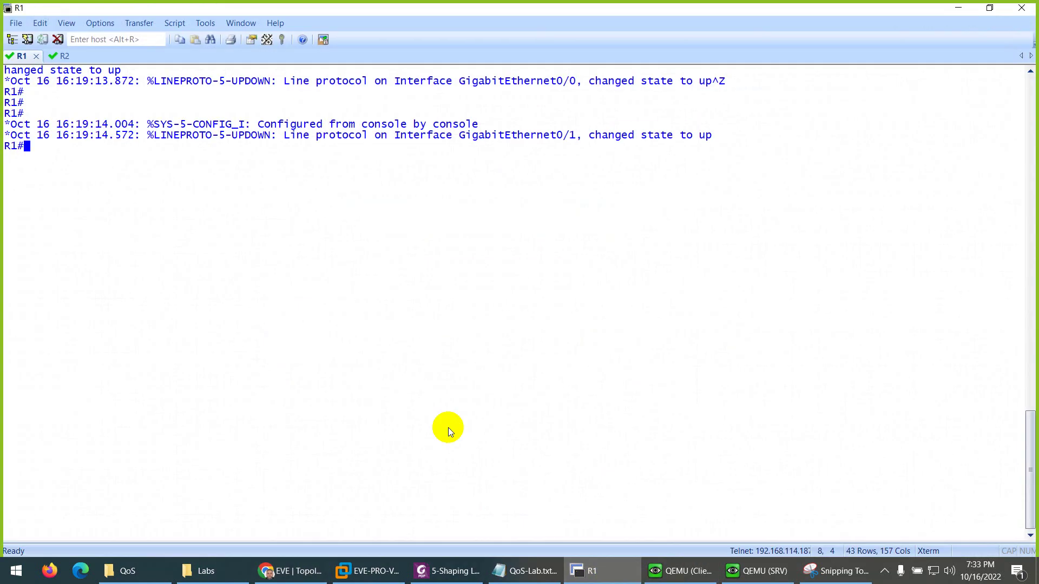
key("ctrl+l")
key("Return")
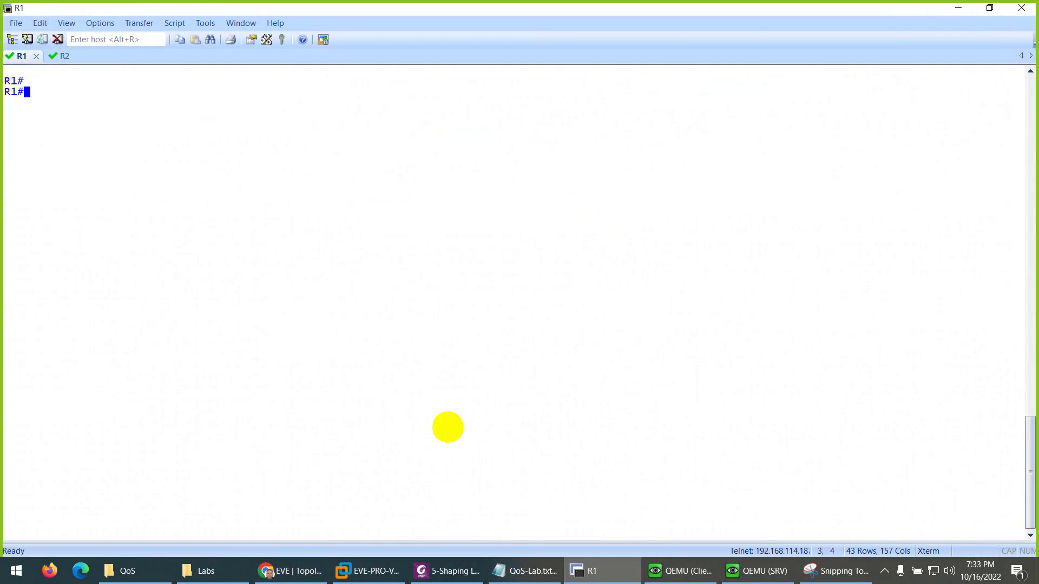
type("config t")
key("Return")
key("Return")
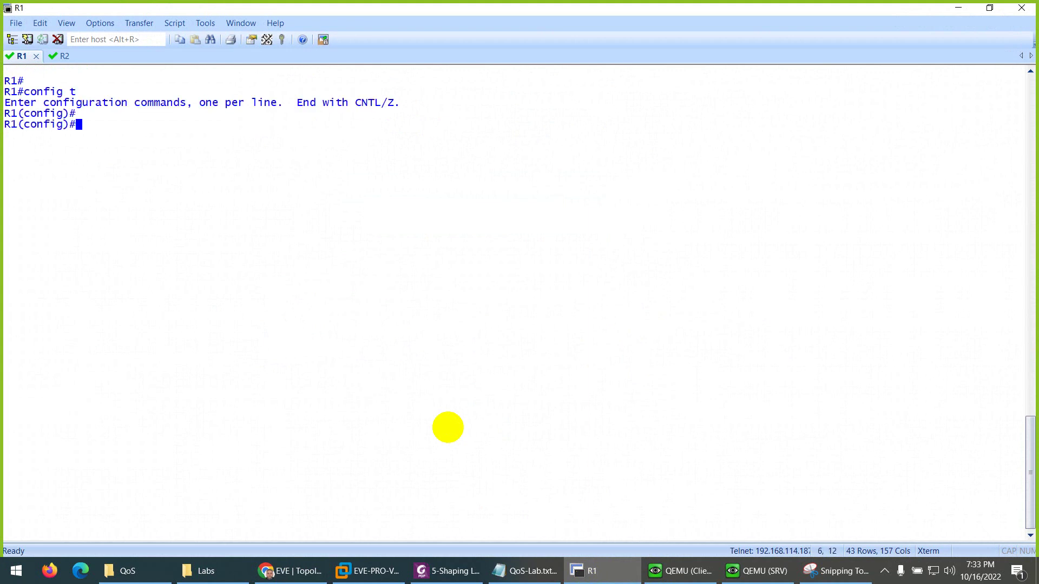
Create the extended IP access list named test on R1.
type("ip acce")
key("Tab")
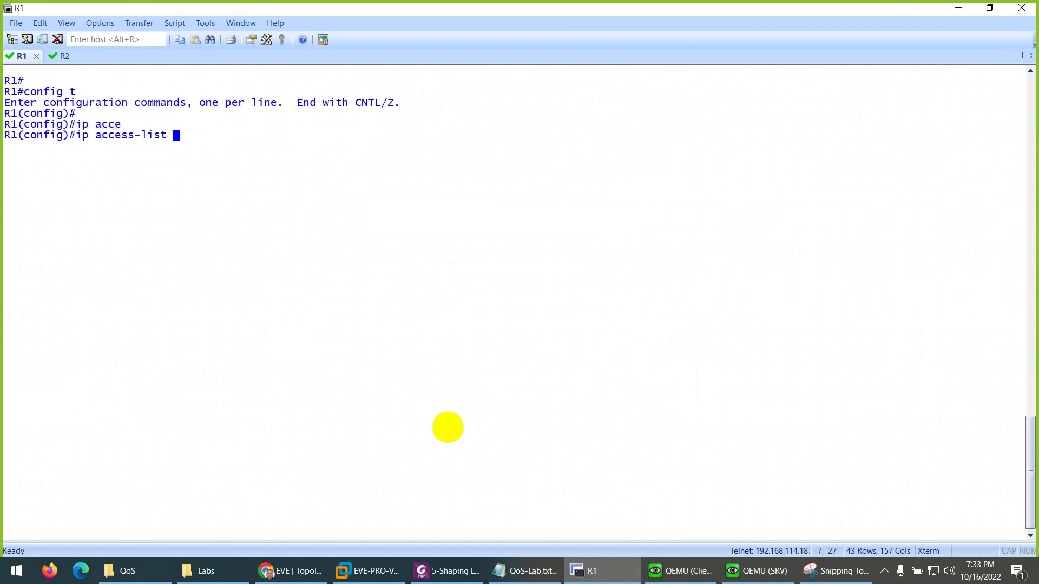
type("ex")
key("Tab")
type("test")
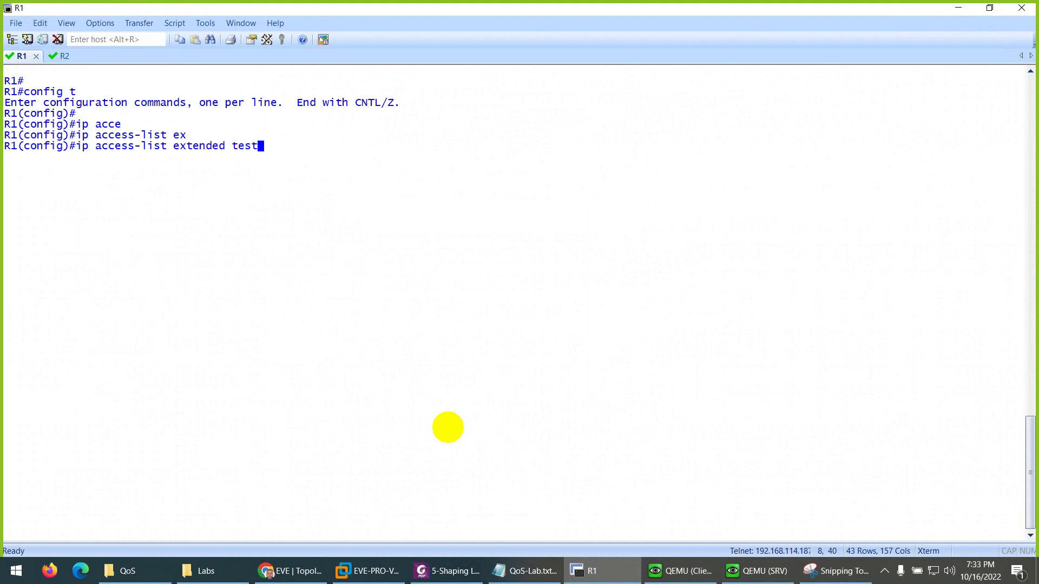
key("Return")
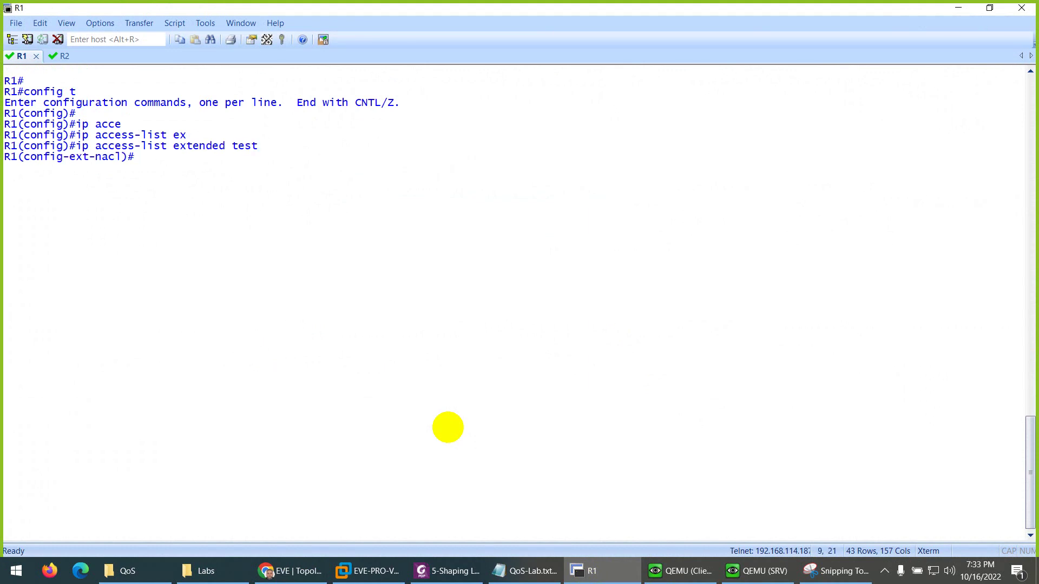
Add permit ip host 192.168.1.1 host 192.168.2.2 to the list, then exit.
type("per")
key("Tab")
type("ip ho")
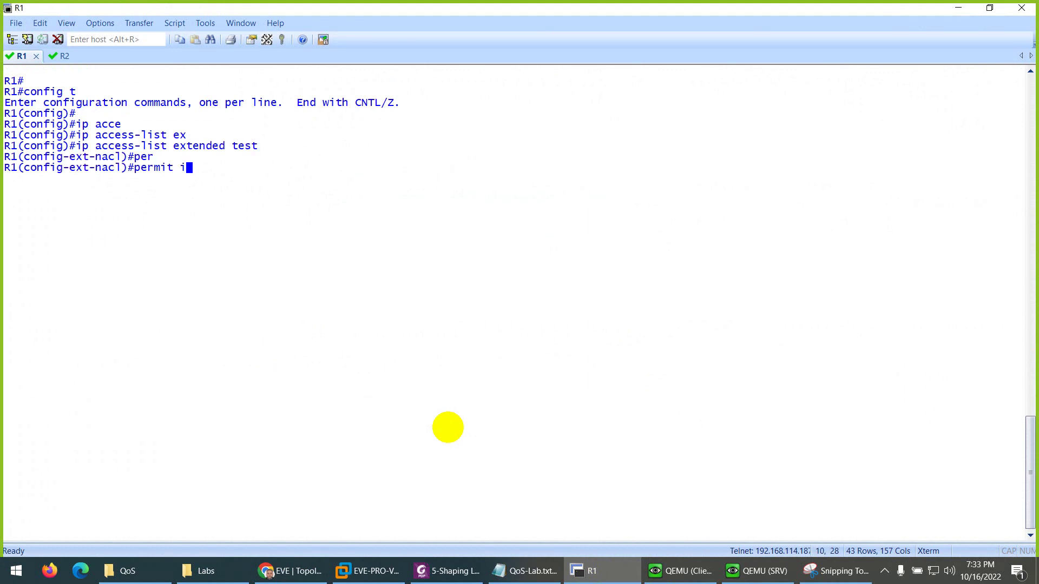
key("Tab")
type("192.168.1.1")
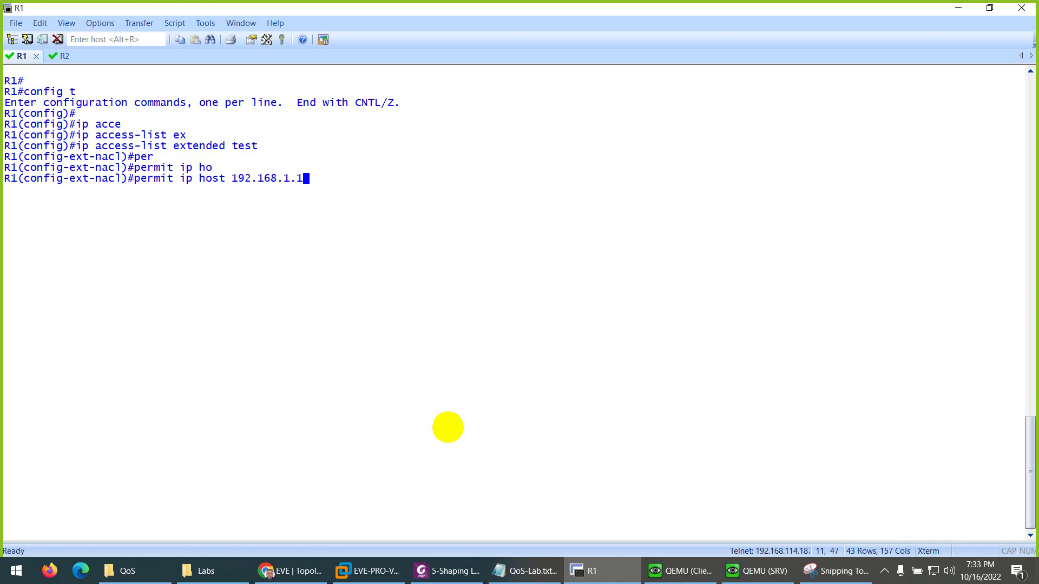
type(" ho")
key("Tab")
type("192.1")
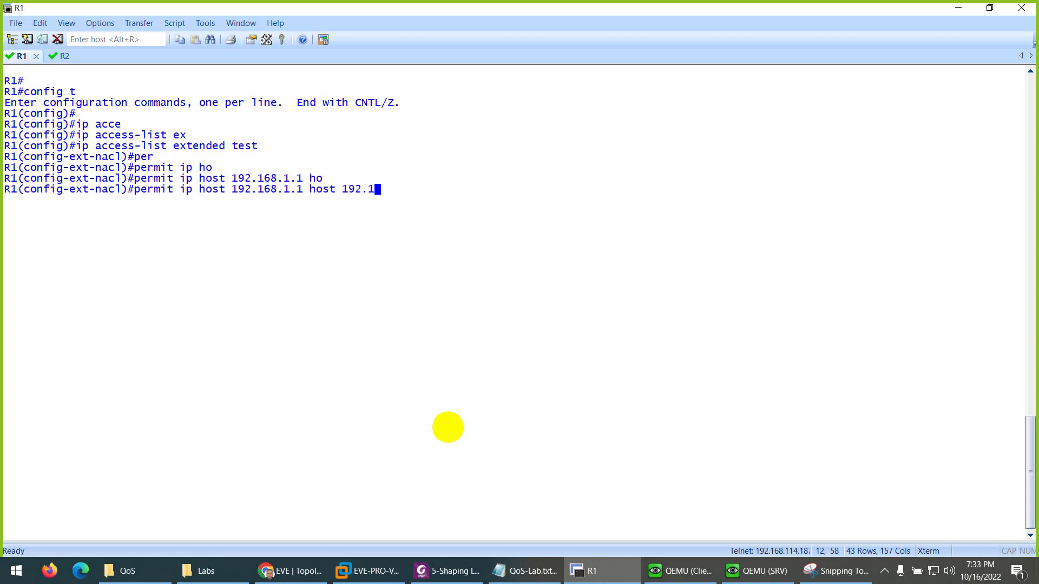
type("68.2.2")
key("Return")
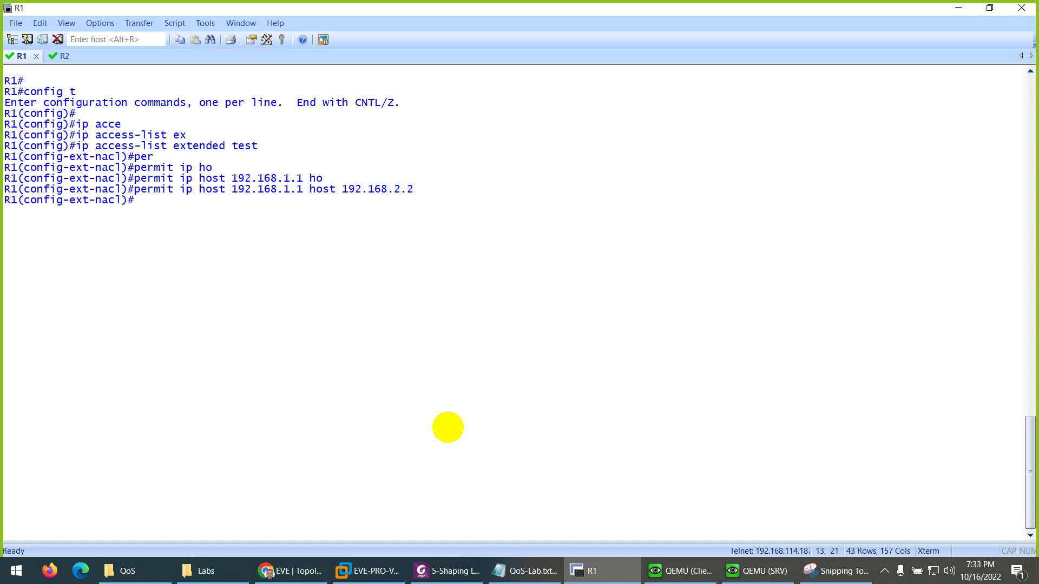
type("exit")
key("Return")
Create class-map match-all cmap on R1.
type("class")
key("Tab")
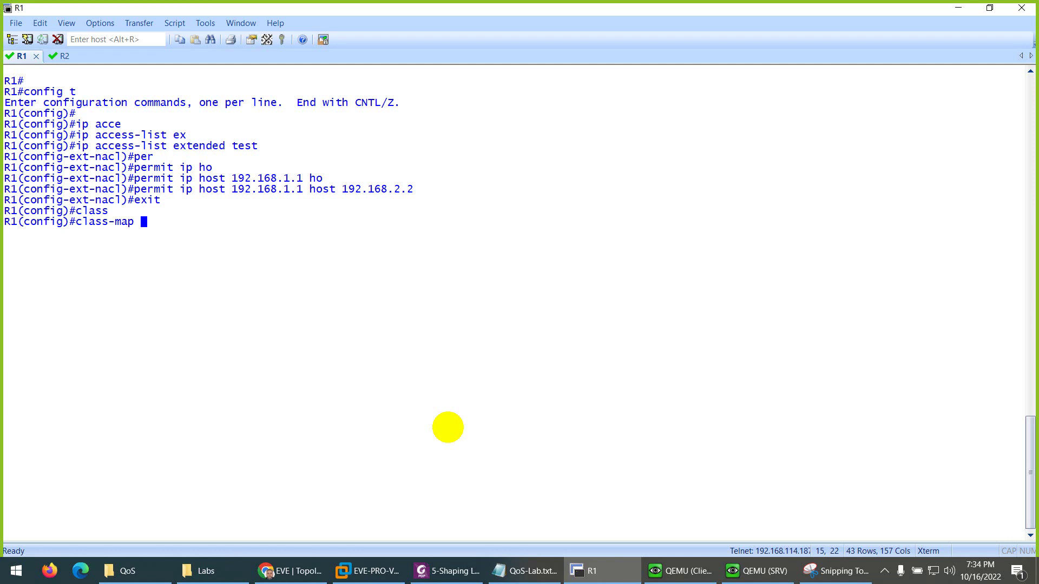
type("mat")
key("Tab")
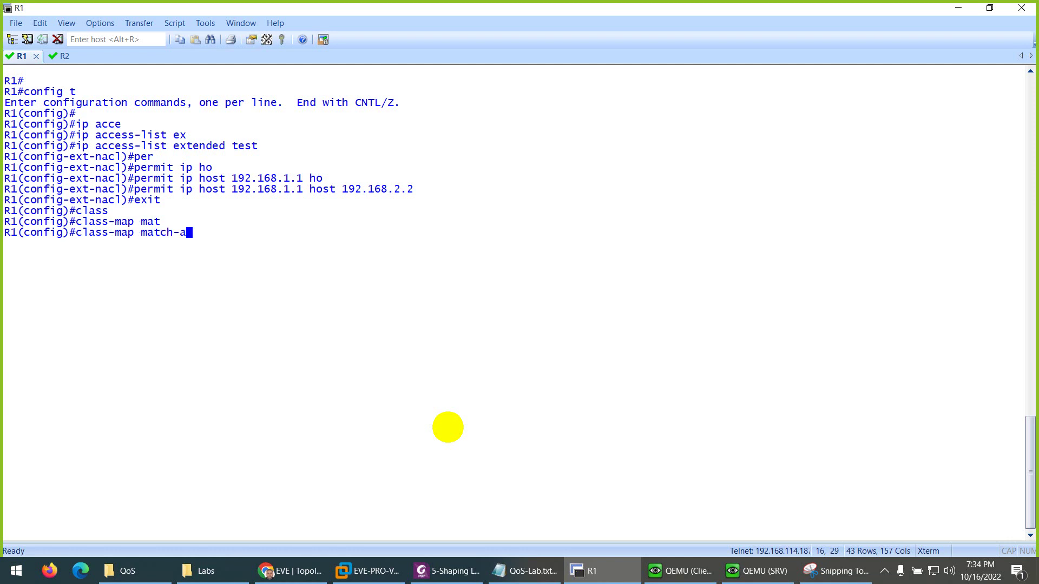
type("l")
key("Tab")
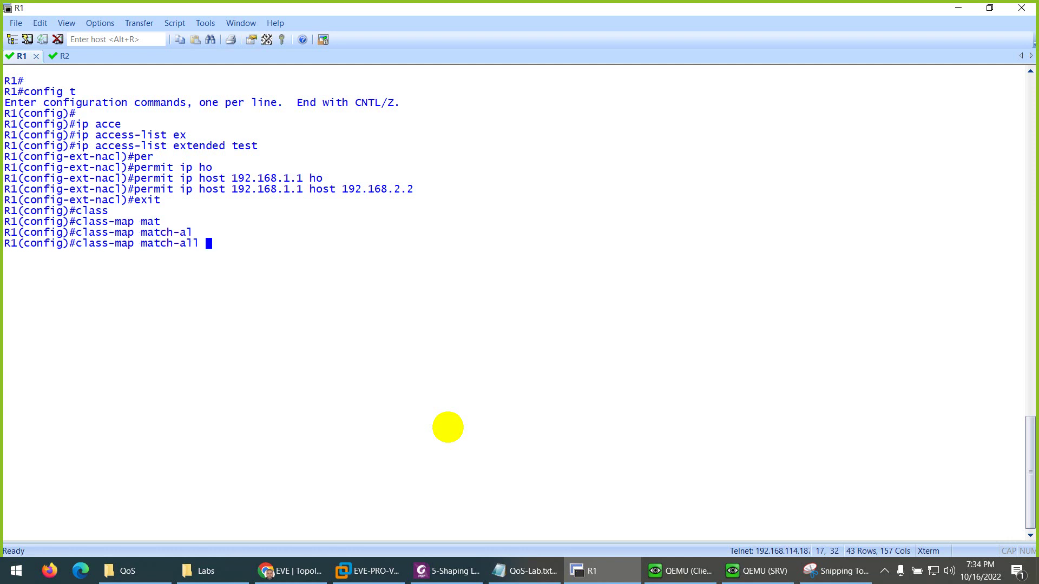
type("cmap")
key("Return")
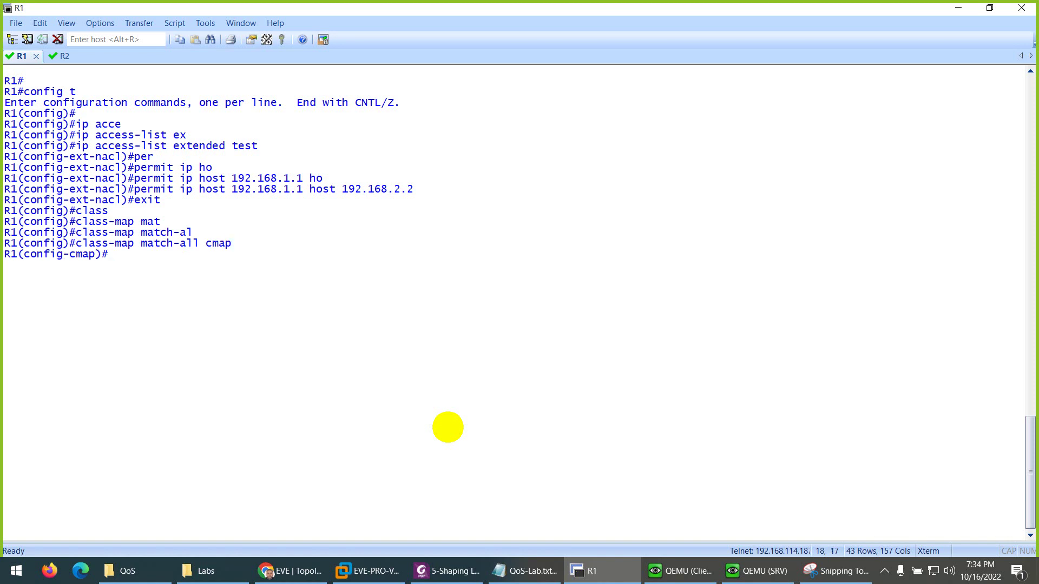
Add match access-group name test to cmap and exit to global configuration.
type("mat")
key("Tab")
type("a")
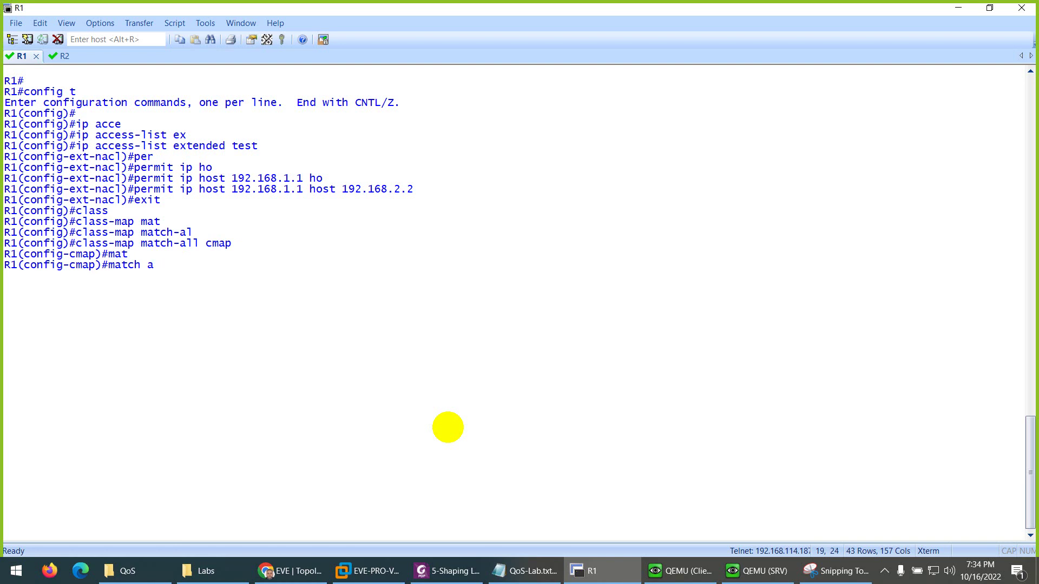
type("cce")
key("Tab")
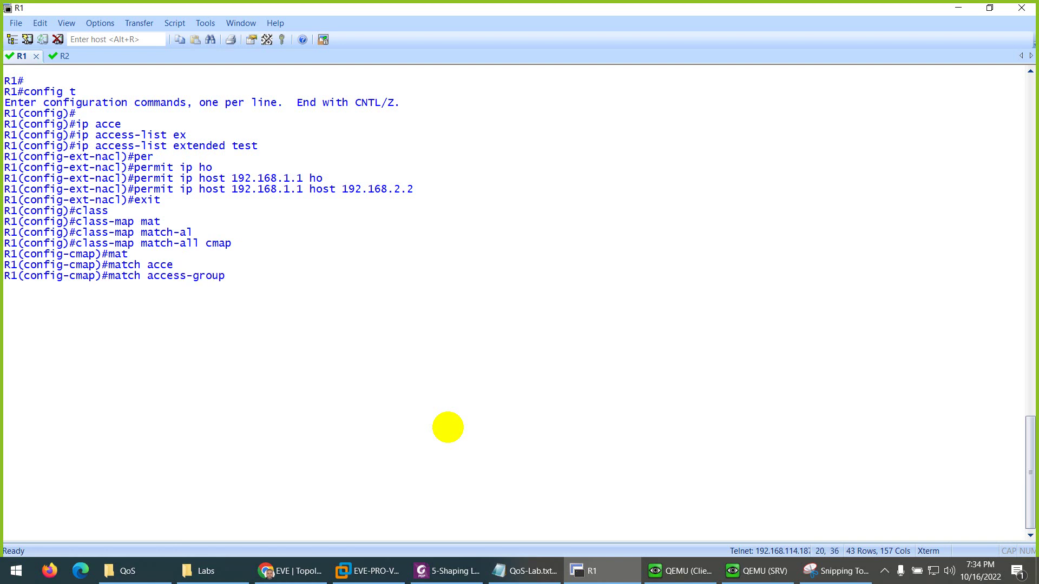
type("nam")
key("Tab")
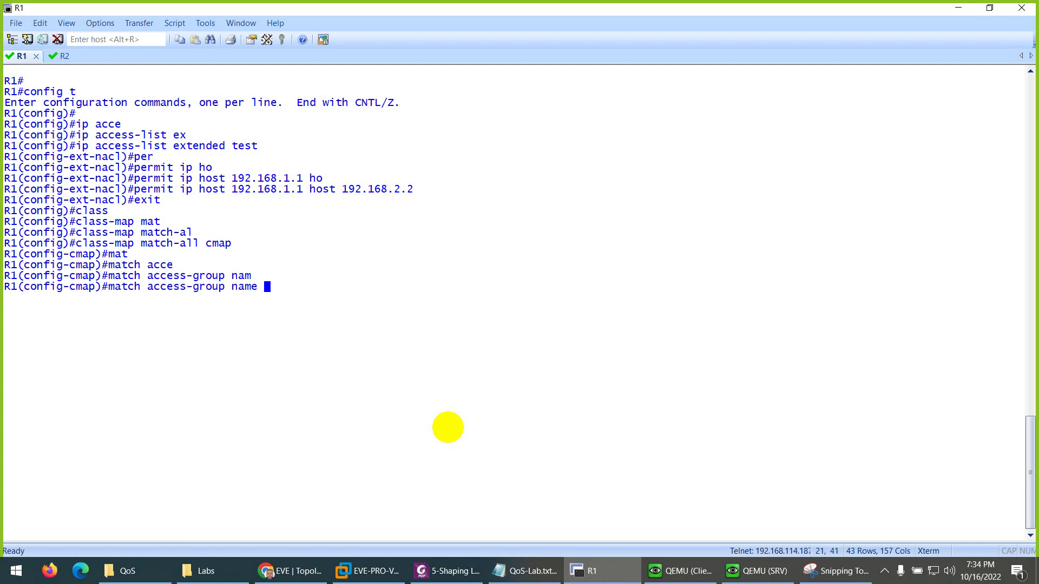
type("test")
key("Return")
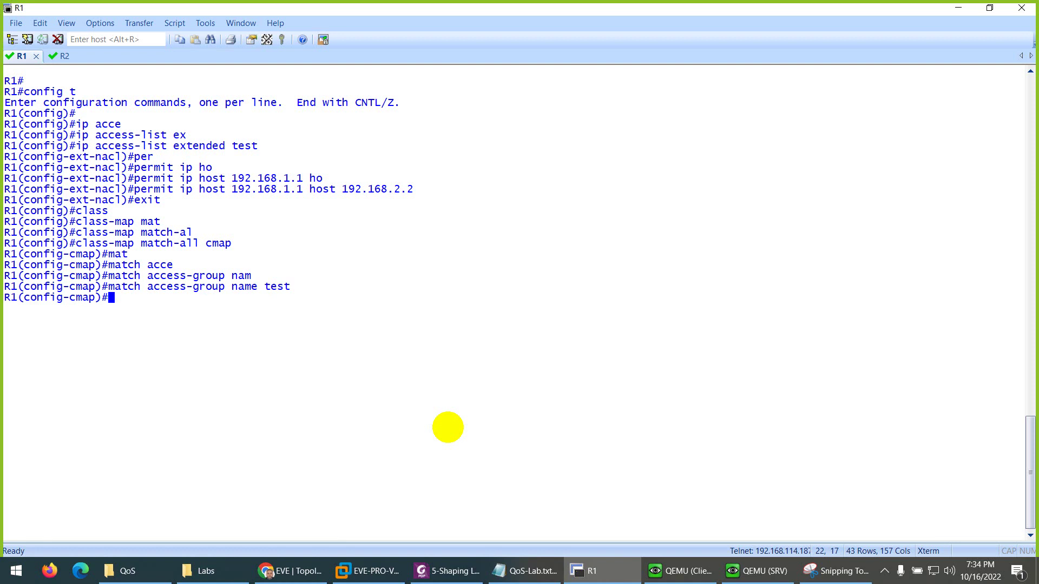
type("exit")
key("Return")
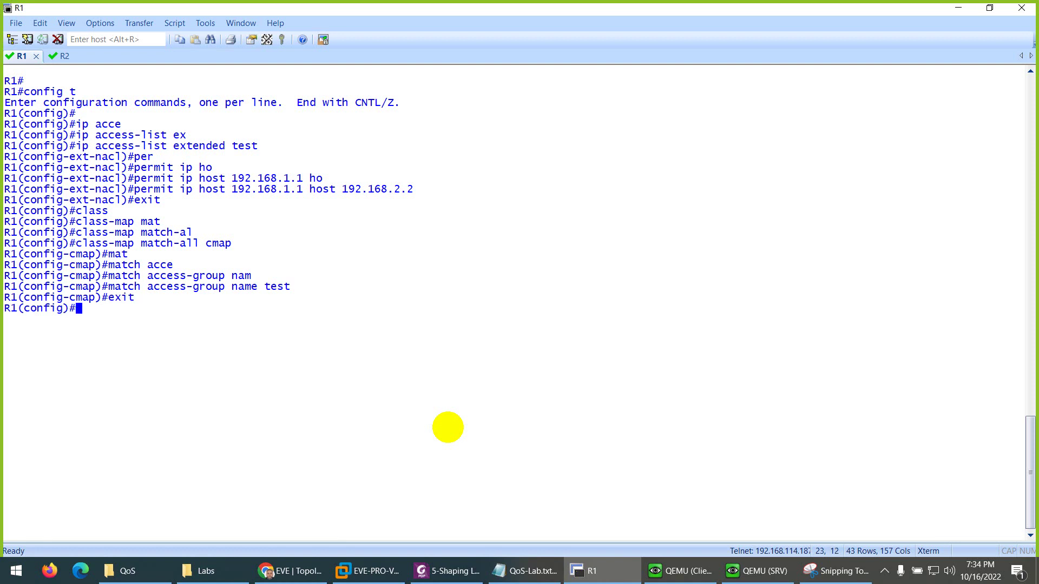
Create policy-map pmap on R1 and add class cmap to it.
type("poli")
key("Tab")
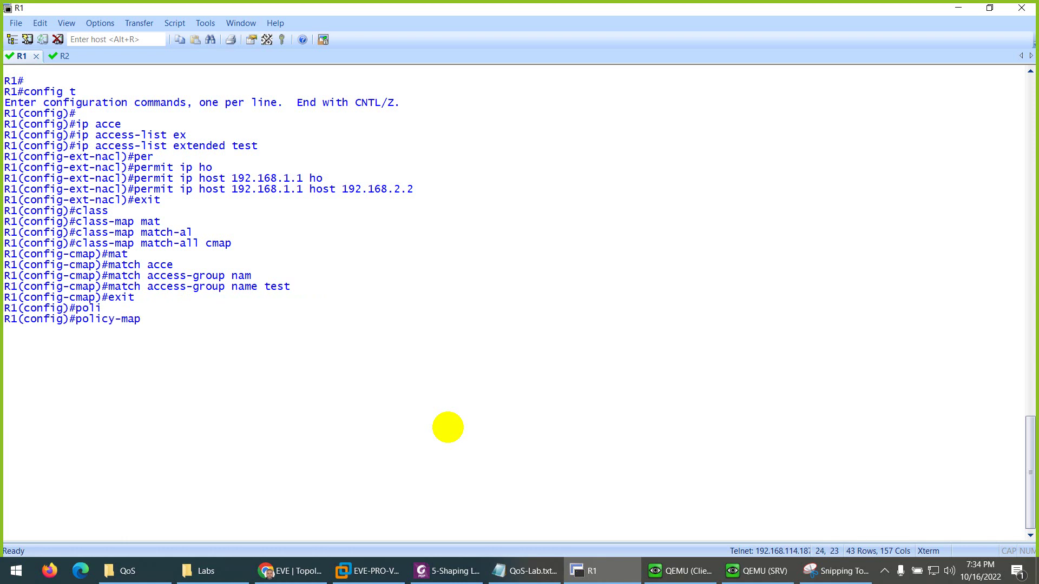
type("pmap")
key("Return")
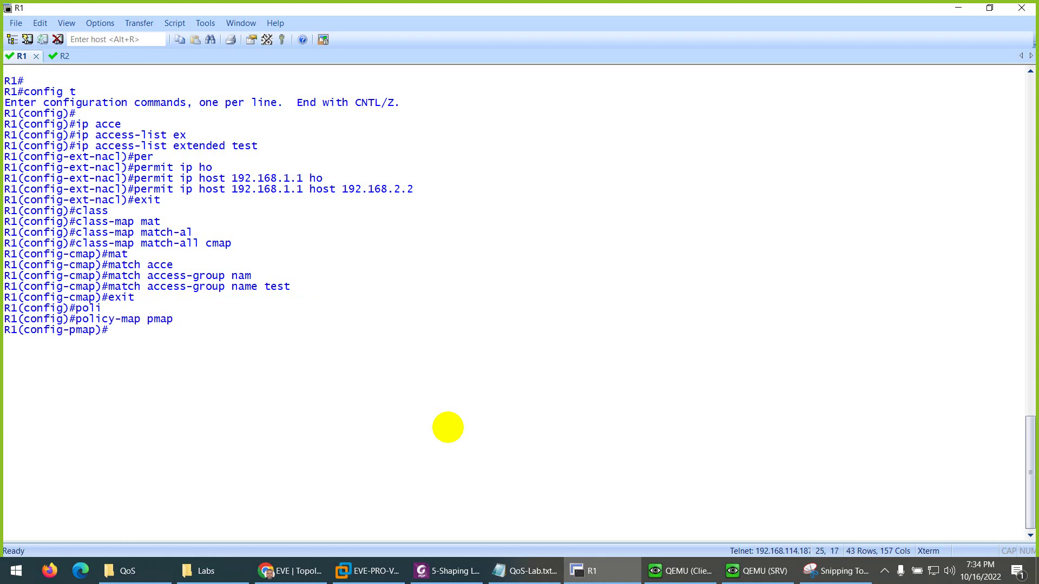
type("class")
key("Tab")
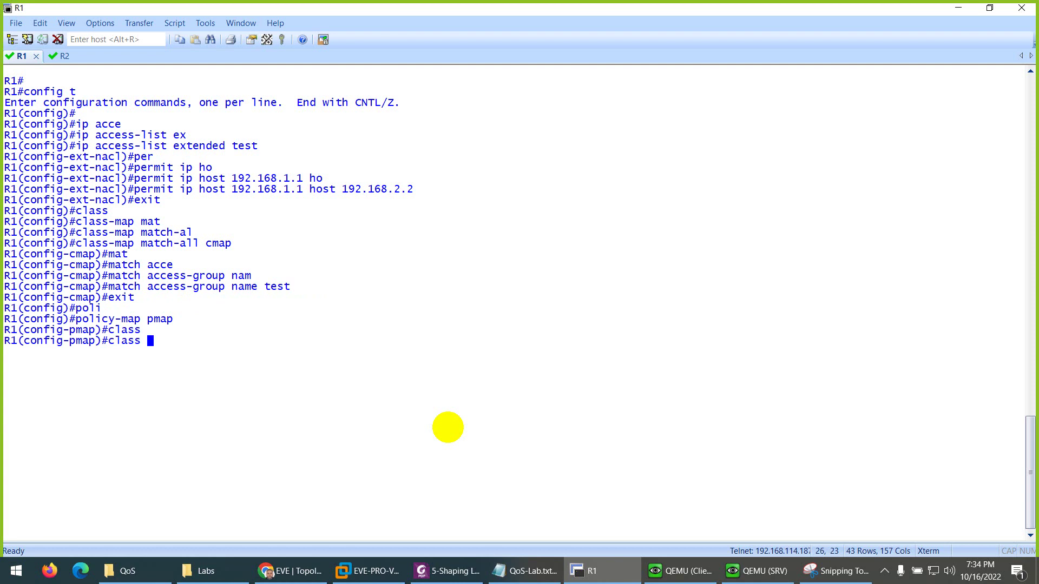
type("cmap")
key("Return")
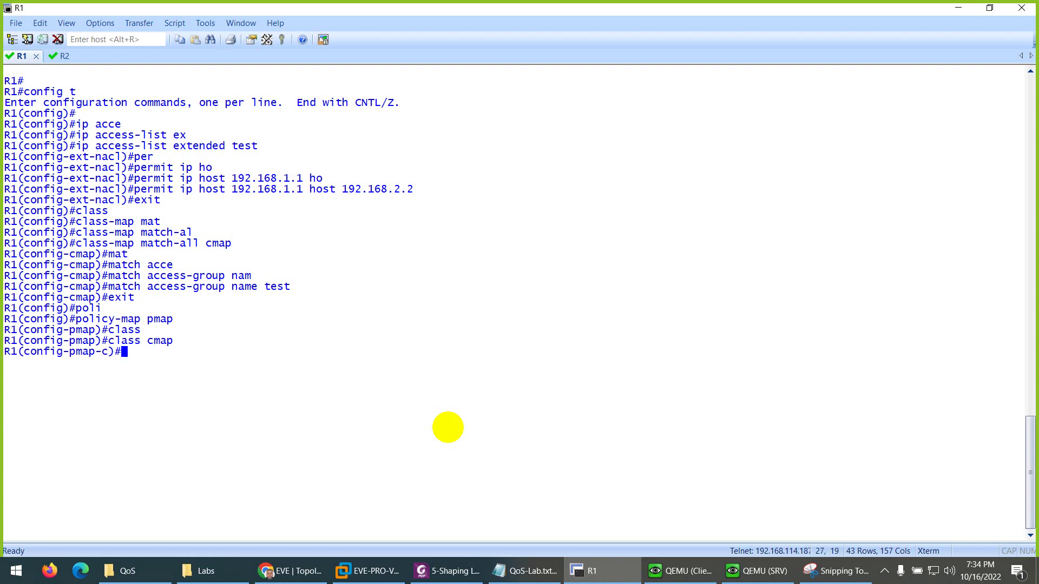
Shape class cmap to an average rate of 500k.
type("sha")
key("Tab")
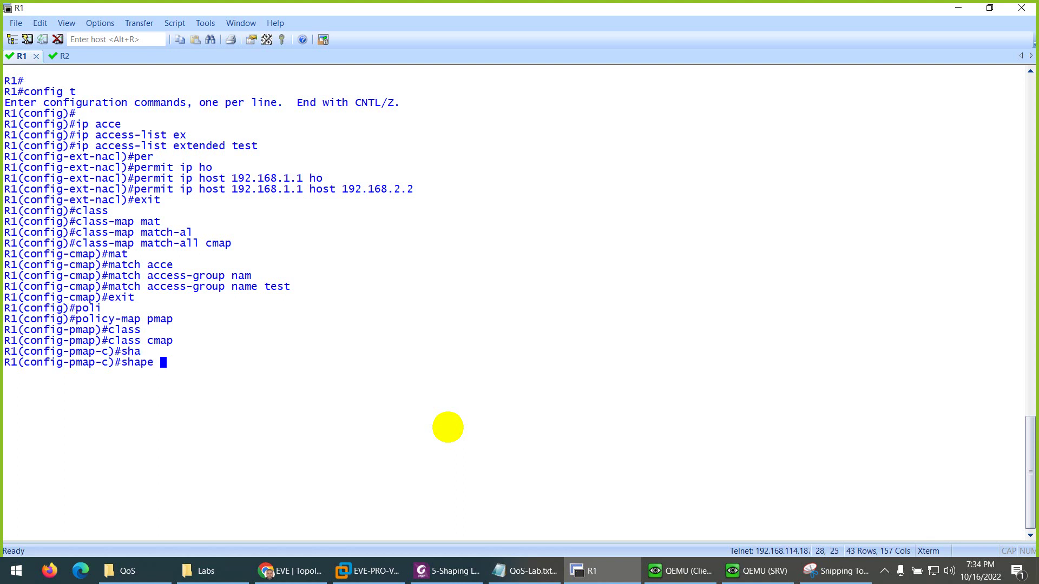
type("av")
key("Tab")
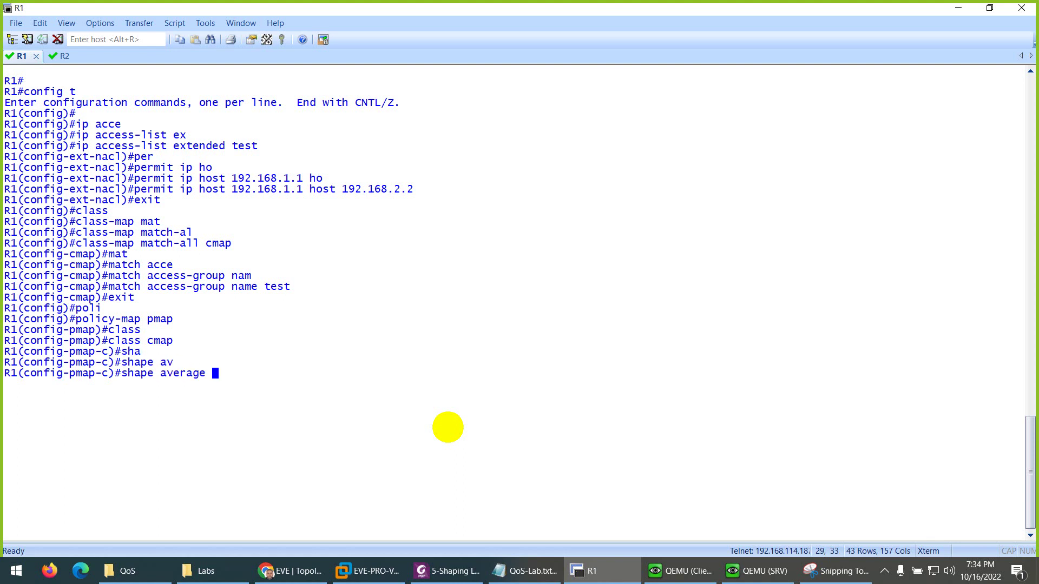
type("500?")
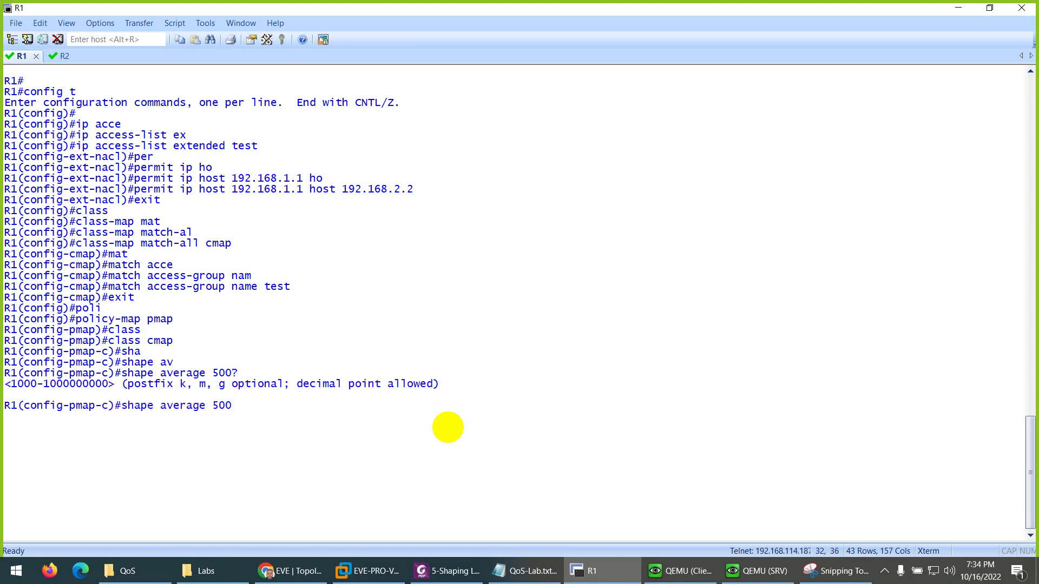
type("k")
key("Return")
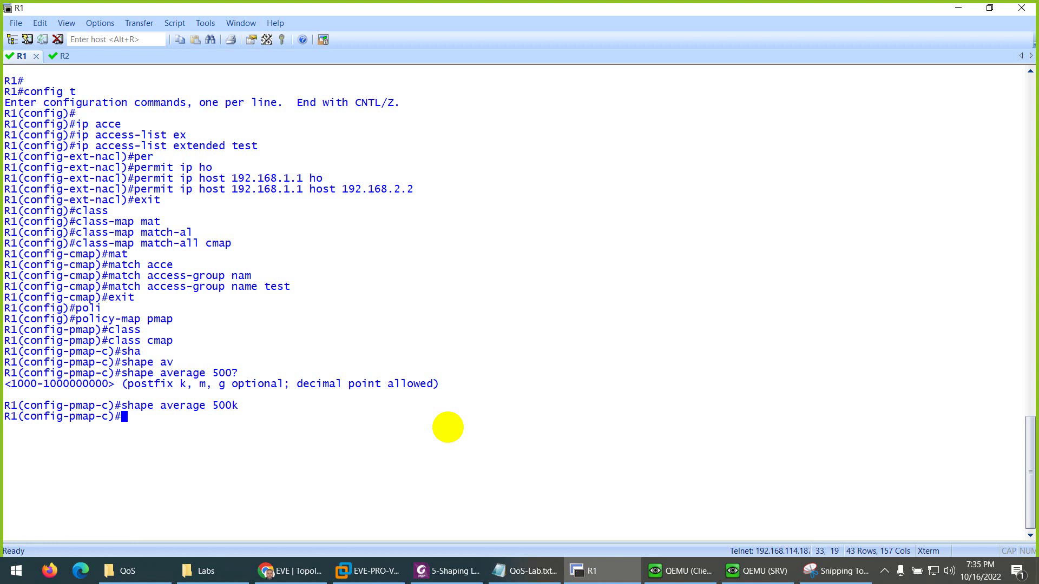
Exit the class and policy-map configuration and enter interface g0/0.
type("exit")
key("Return")
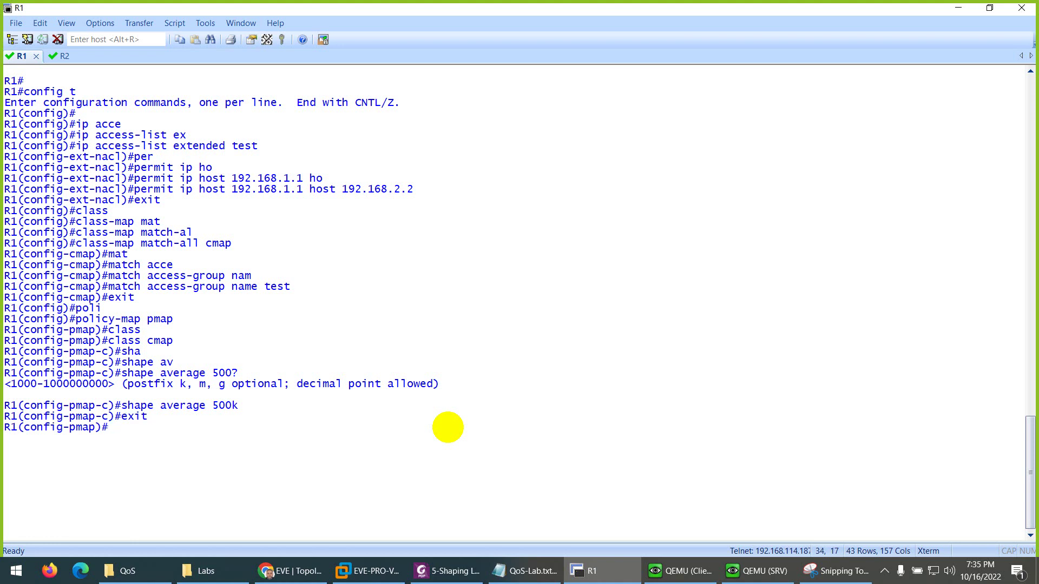
type("exit")
key("Return")
type("in")
key("Tab")
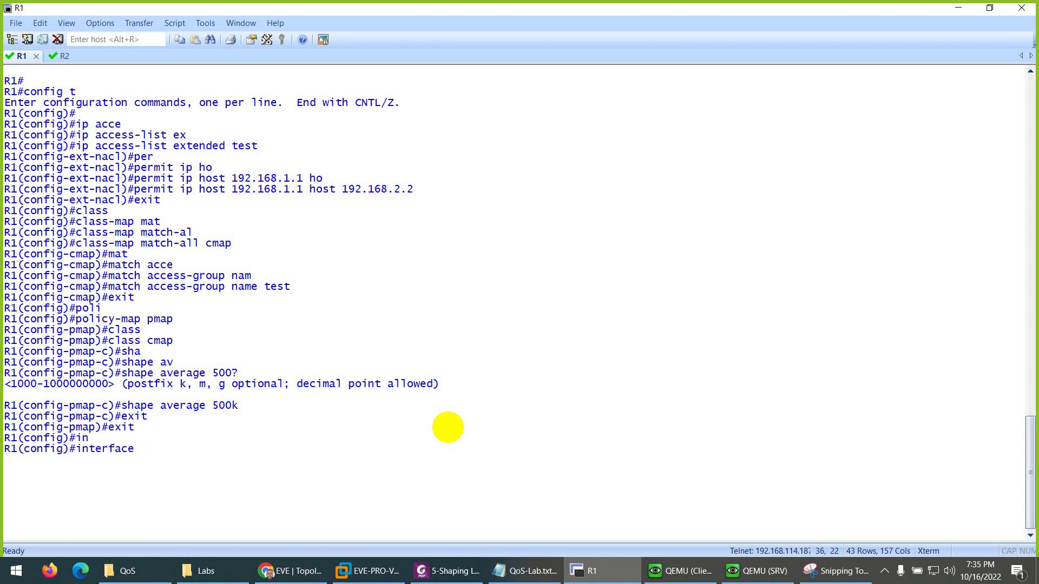
type("g0/0")
key("Return")
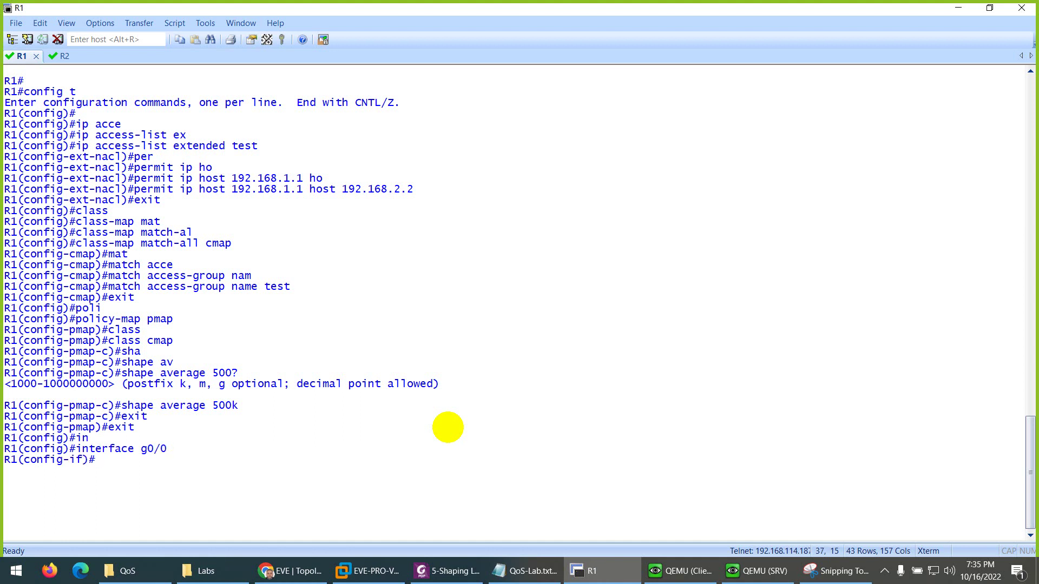
After checking the topology, apply service-policy output pmap on g0/0.
left_click(314, 571)
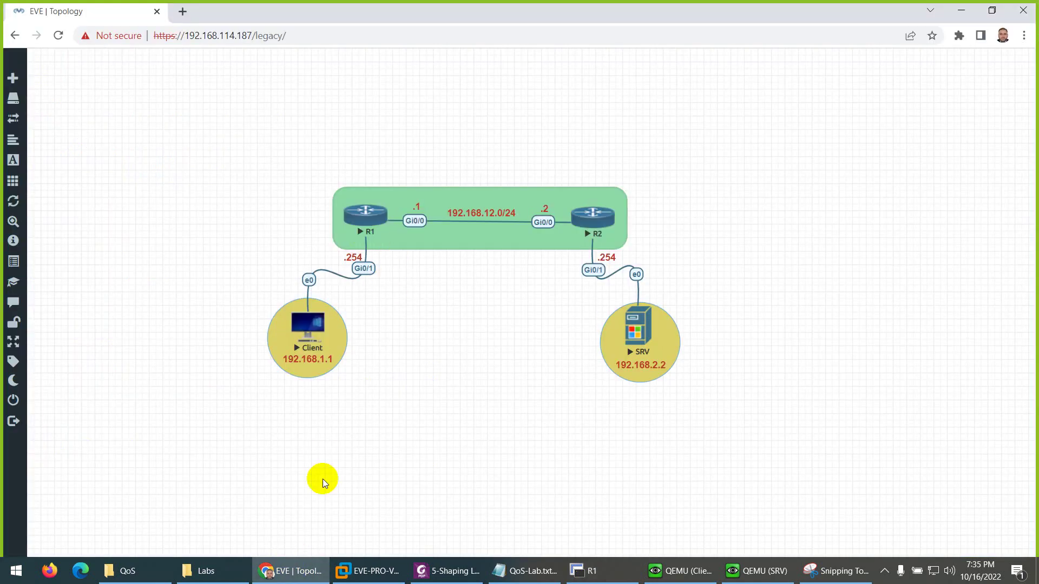
left_click(277, 573)
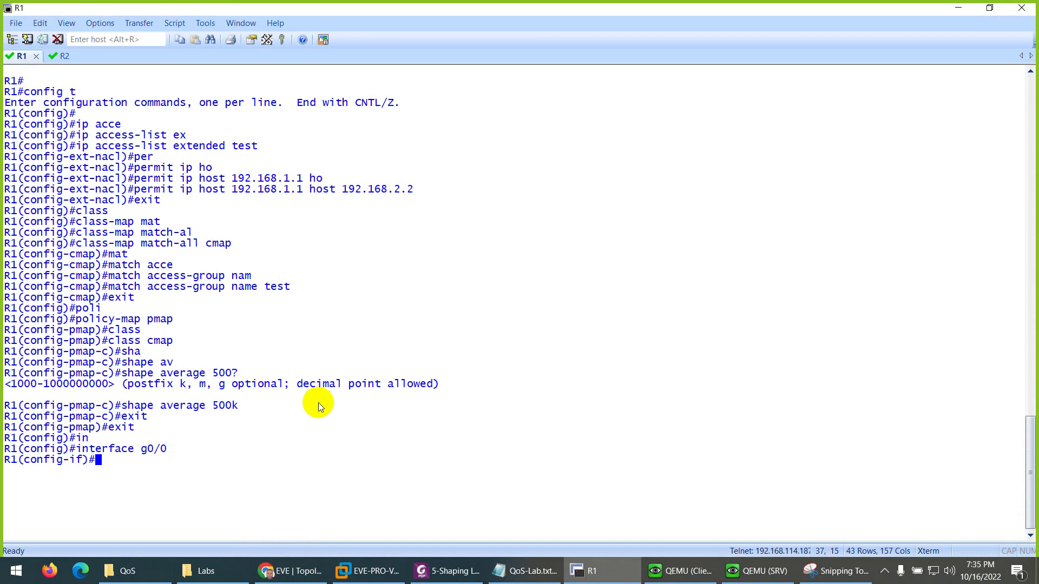
type("ser")
key("Tab")
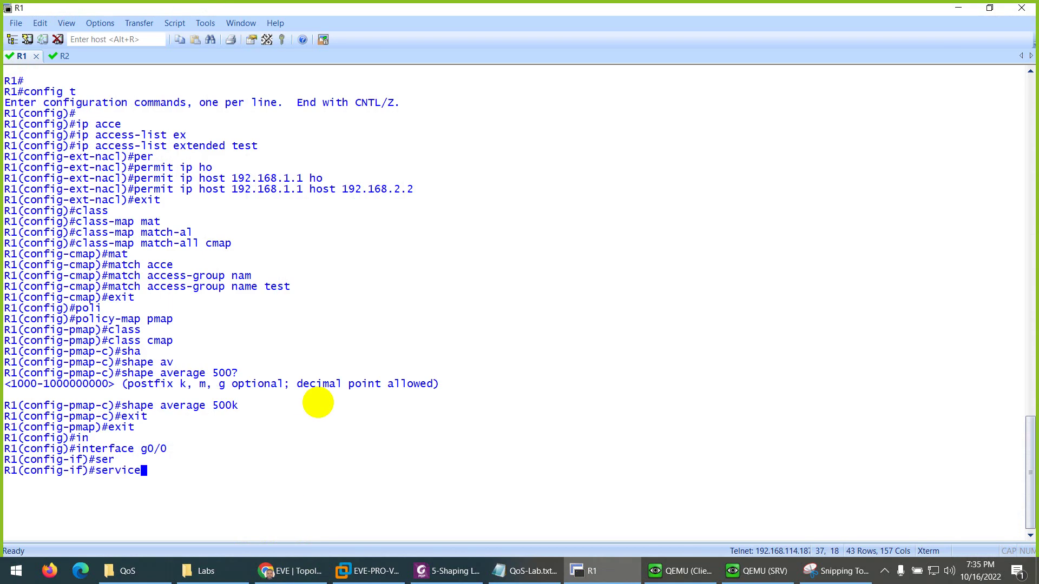
type("-po")
key("Tab")
type("ou")
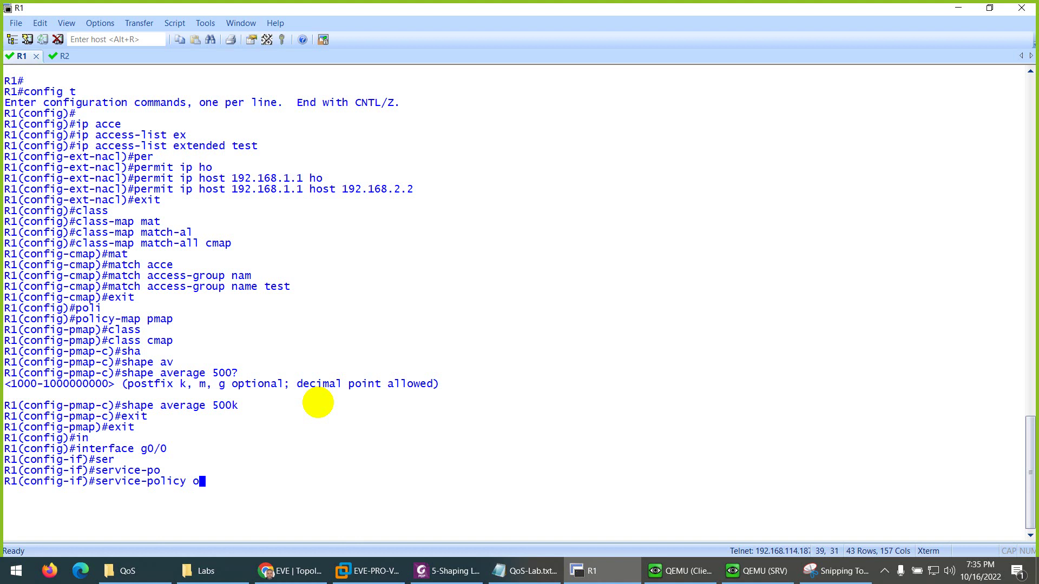
key("Tab")
type("pm")
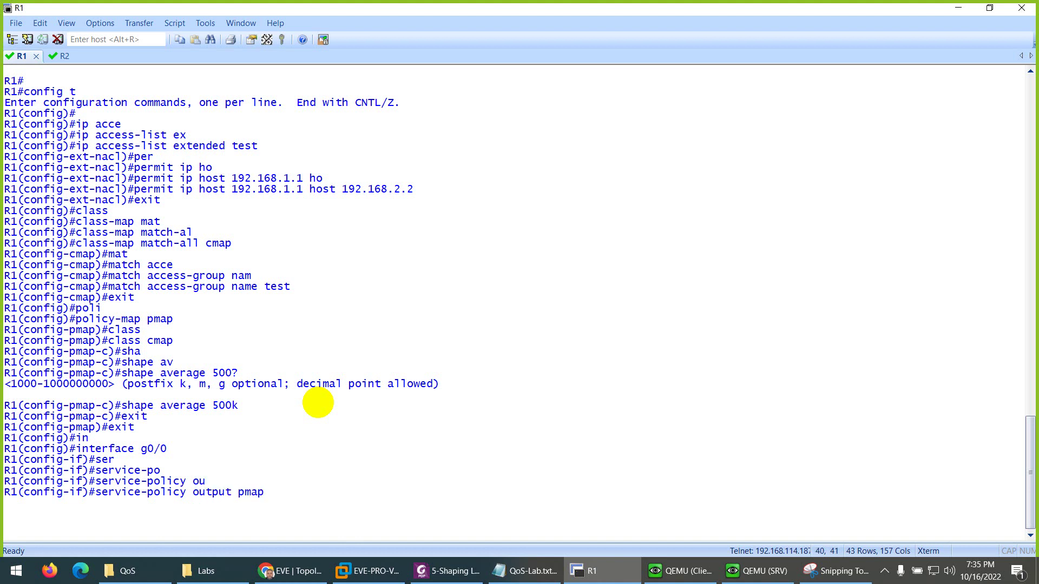
key("Return")
key("Return")
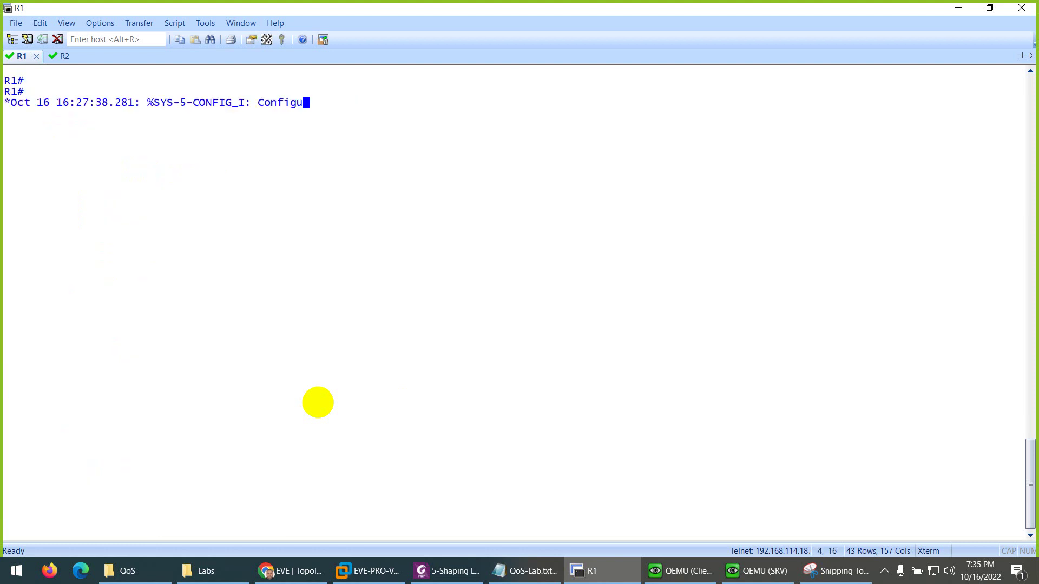
Run 'show policy-map interface gigabitEthernet 0/0' and highlight the cir 500000 shaping rate.
type("show poli")
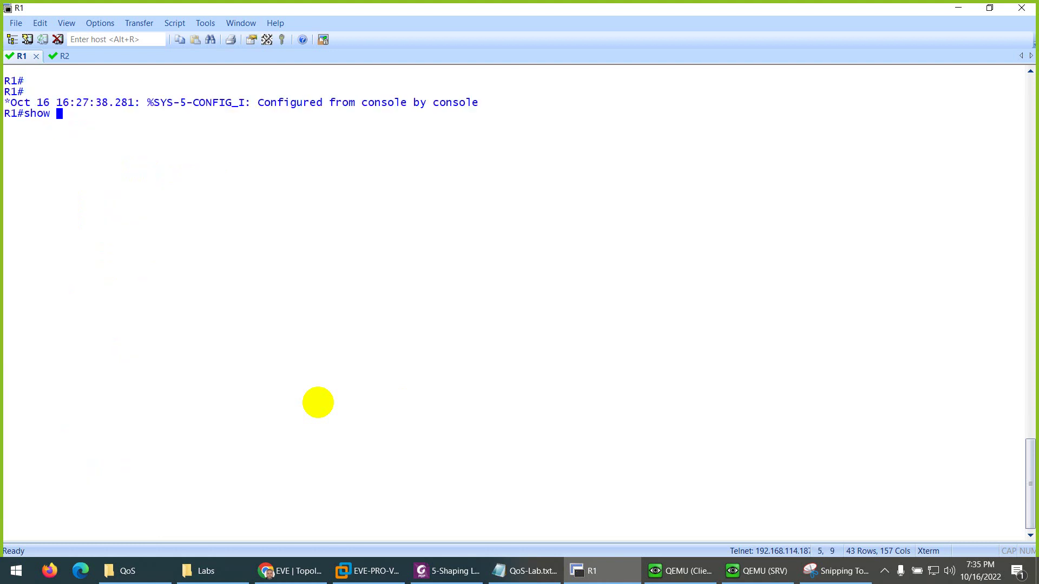
key("Tab")
type("m")
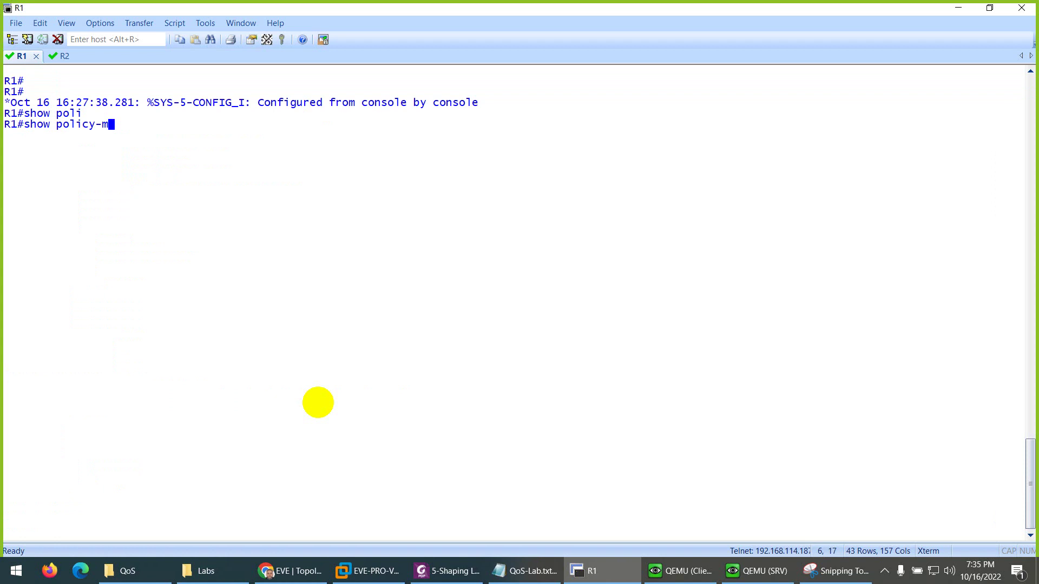
key("Tab")
type("ain")
key("Tab")
key("BackSpace")
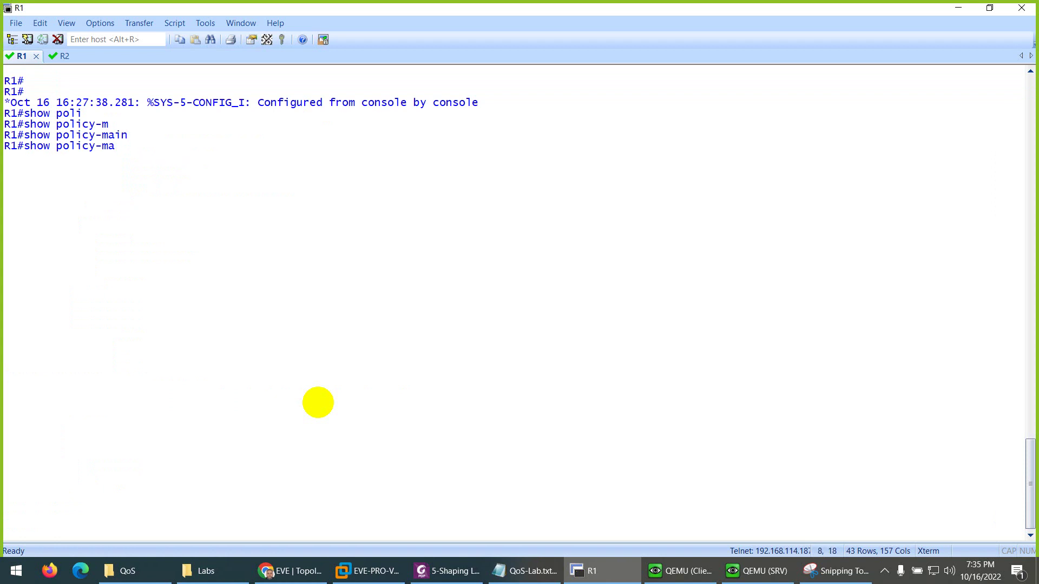
type("p")
key("Tab")
type("in")
key("Tab")
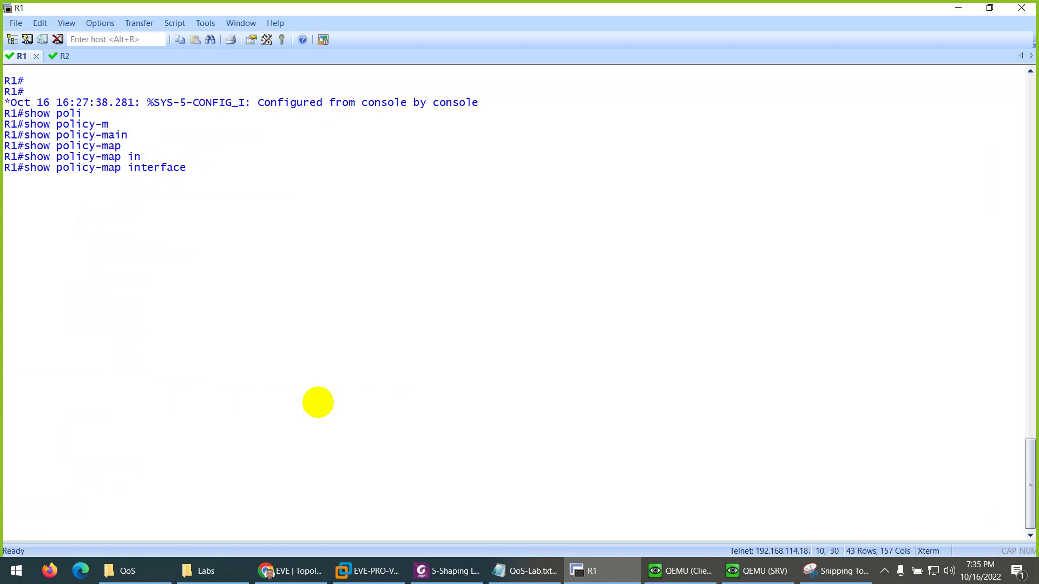
type("gi")
key("Tab")
type("0/0")
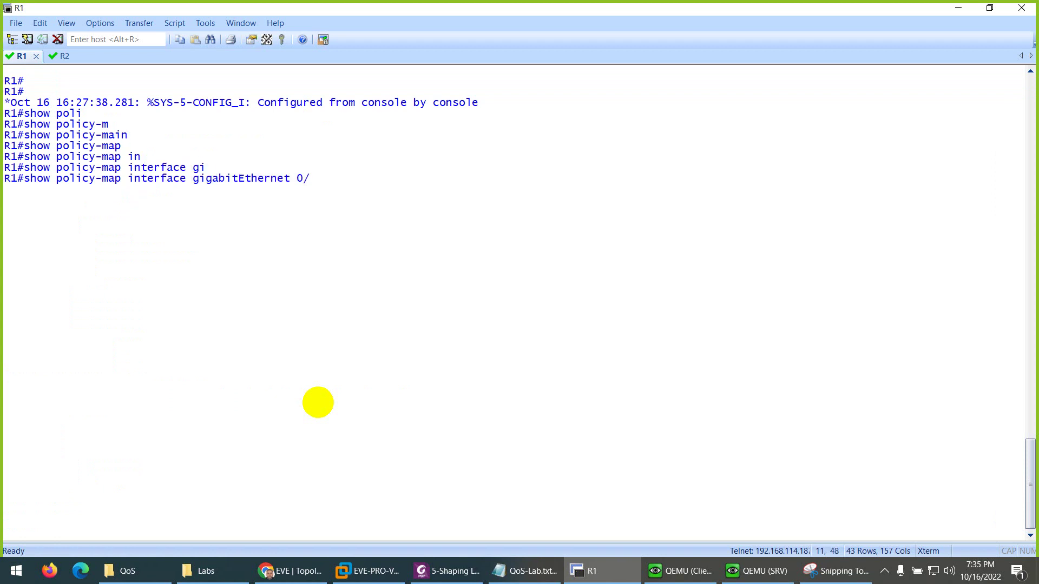
key("Return")
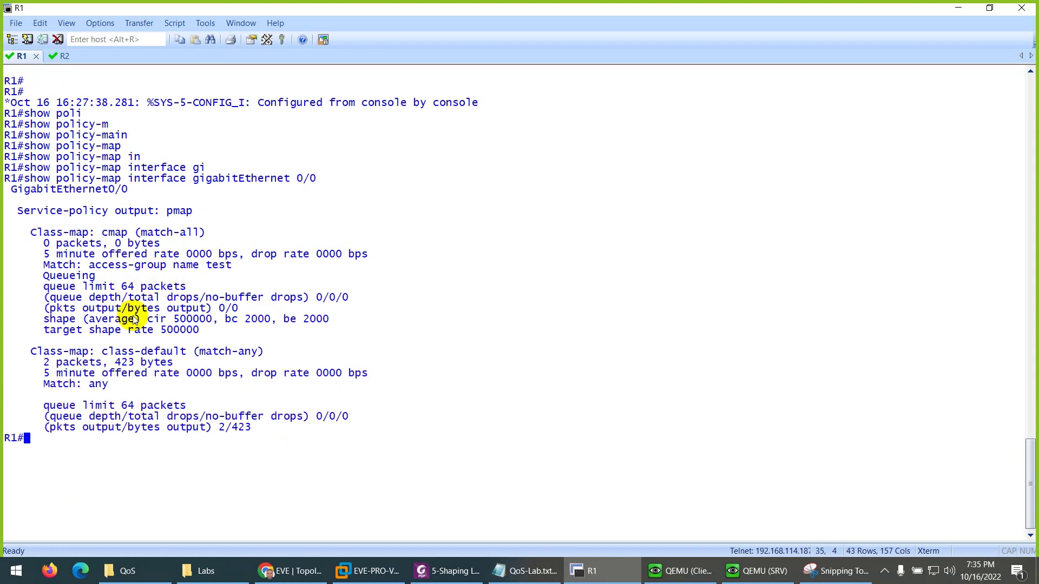
left_click_drag(144, 323, 171, 323)
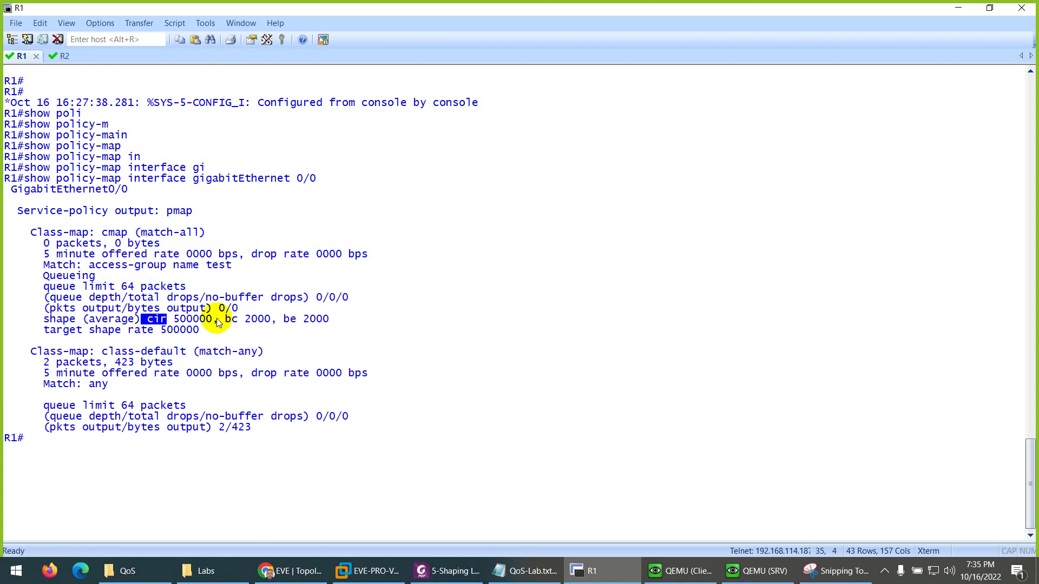
left_click_drag(216, 319, 173, 321)
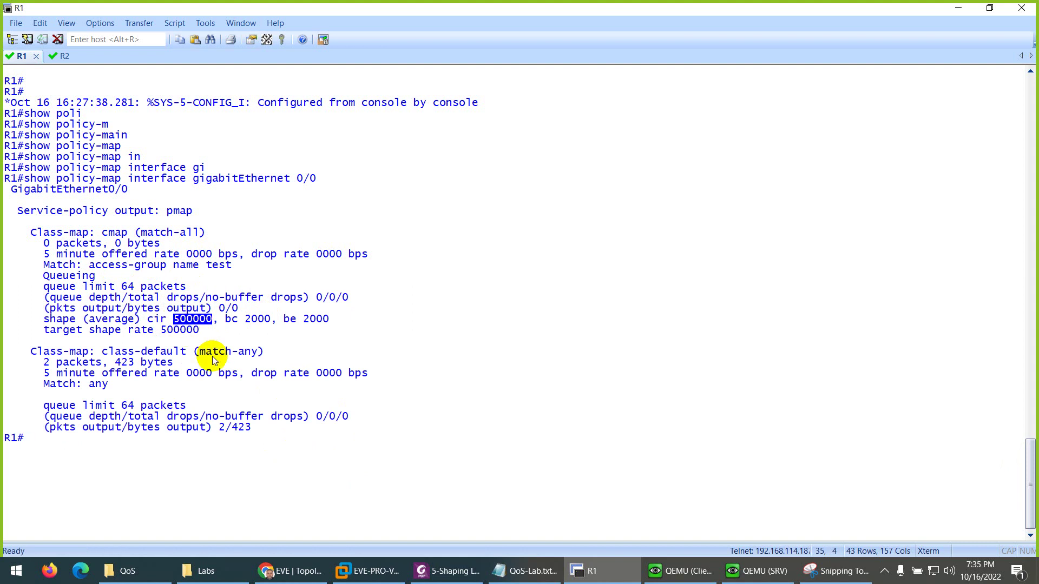
On the Client, rerun the iperf3 -c 192.168.2.2 -P 8 test to the server.
left_click(670, 577)
left_click(649, 533)
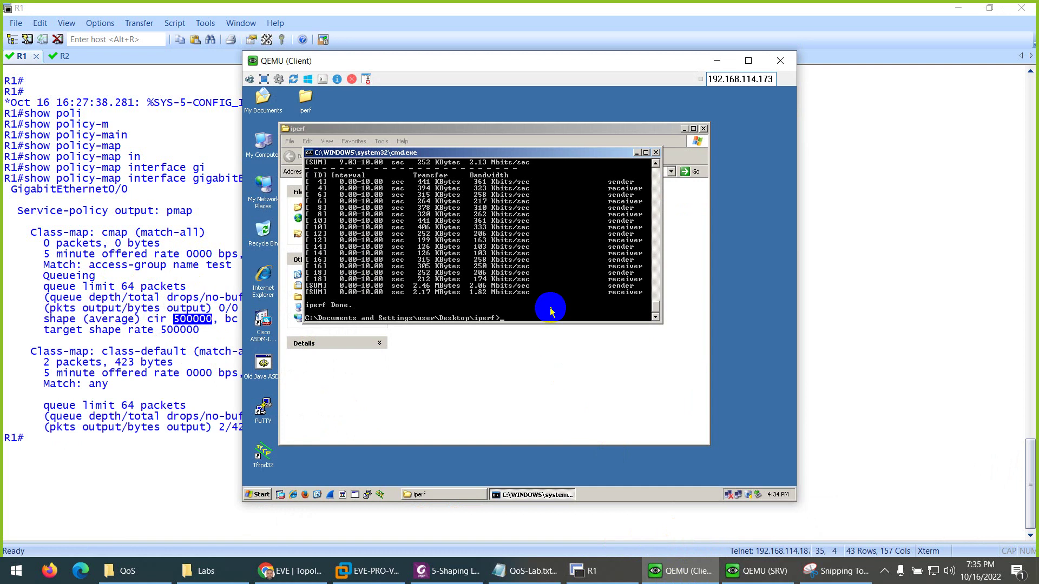
key("Up")
key("Return")
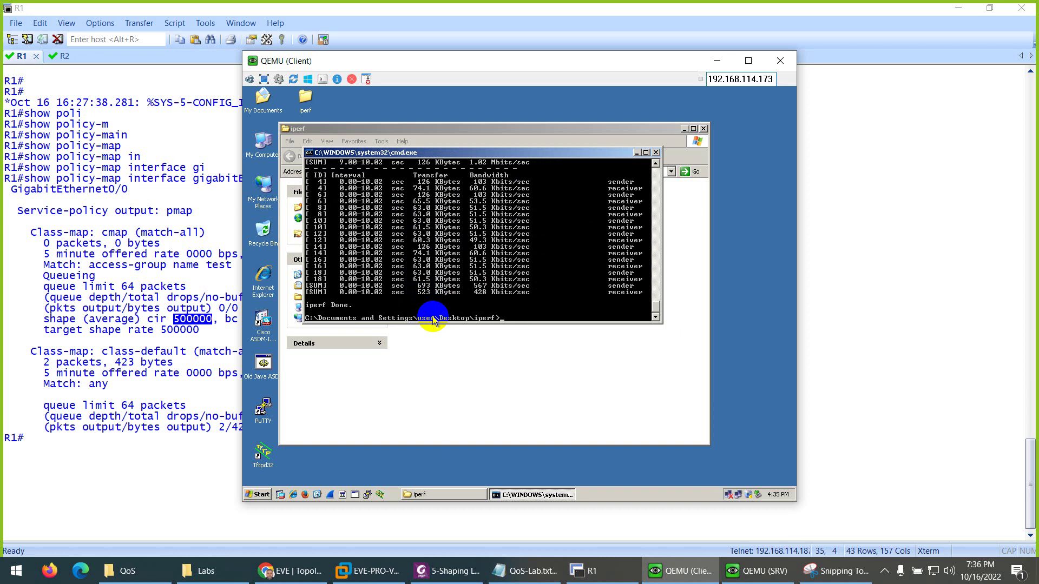
Check the earlier iperf result capture, then run the iperf3 test from the Client again.
left_click(844, 569)
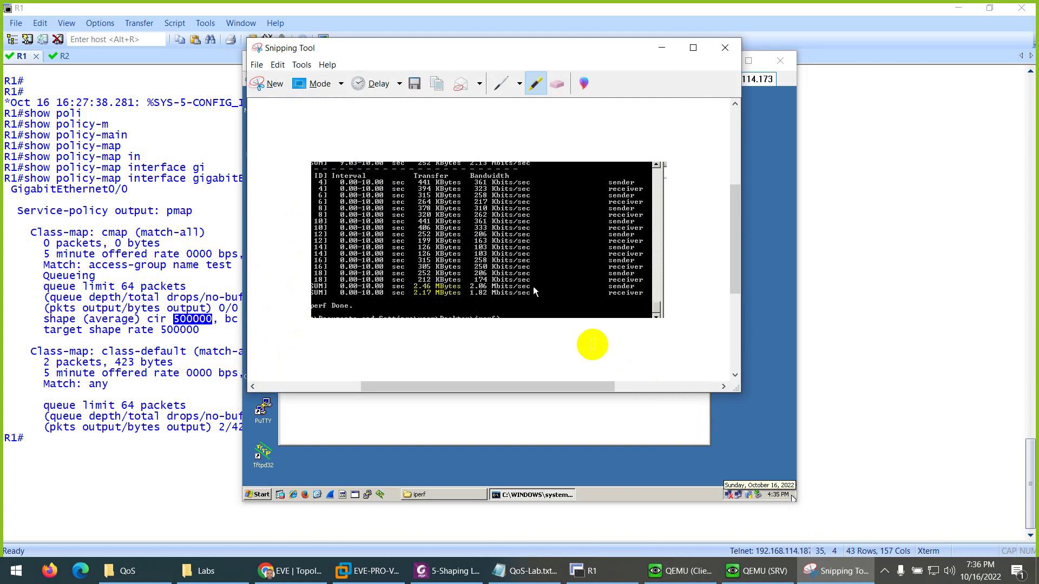
left_click_drag(466, 314, 428, 299)
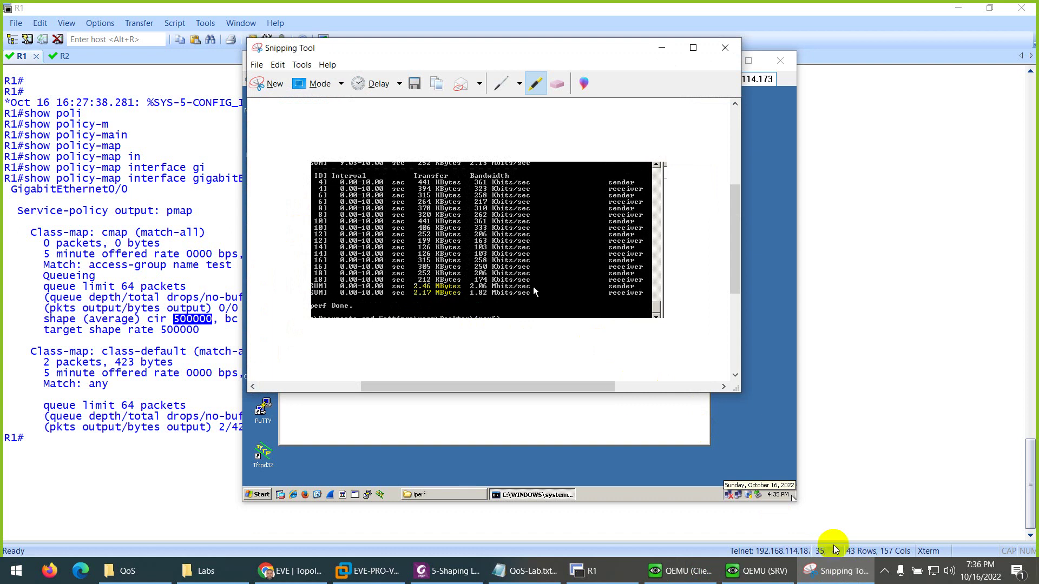
left_click(844, 571)
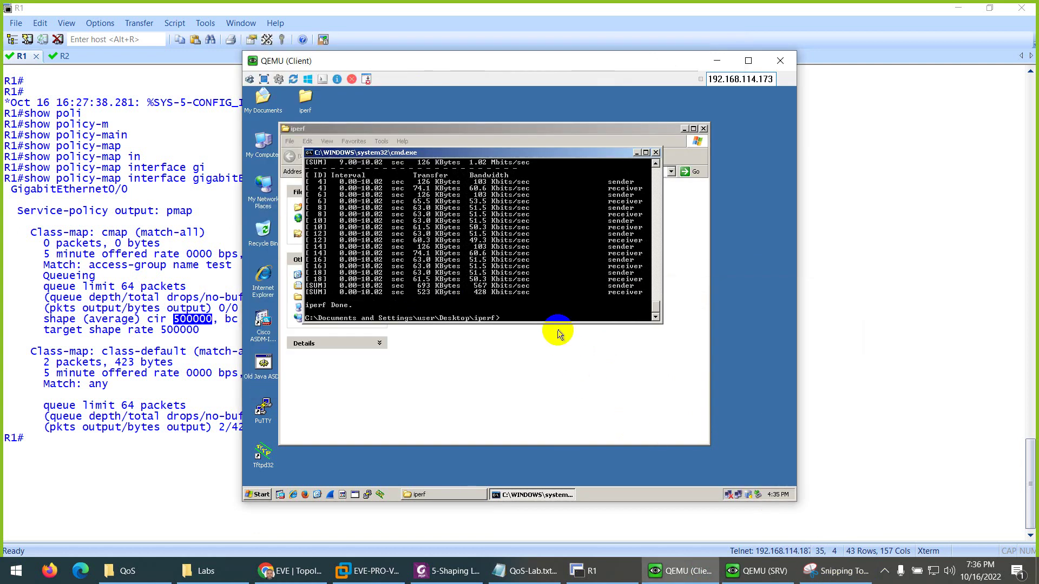
key("Up")
key("Return")
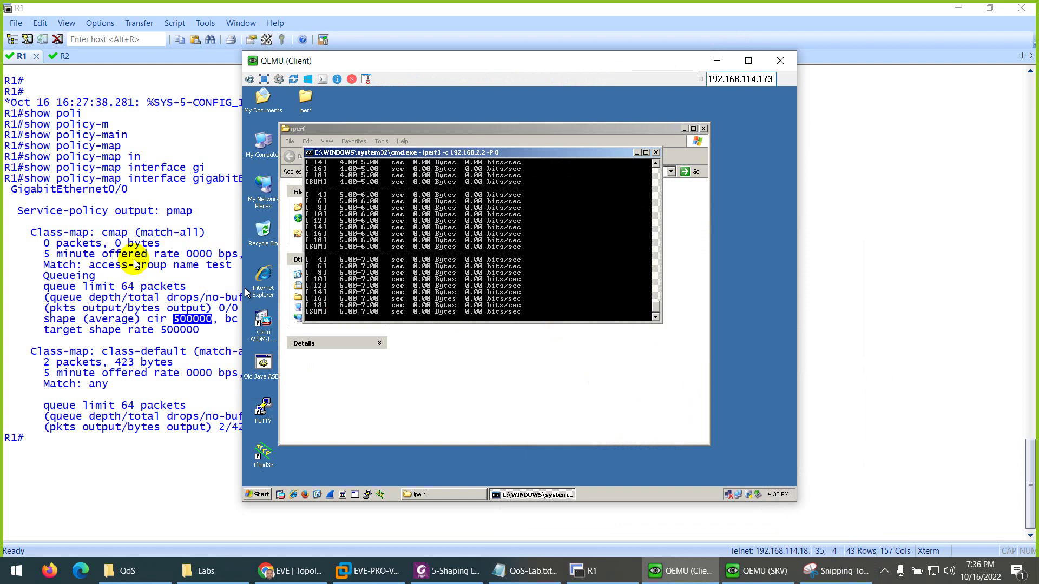
Compare the new shaped iperf throughput with the earlier capture, then return to R1.
left_click_drag(62, 243, 31, 242)
scroll(135, 196, "up", 4)
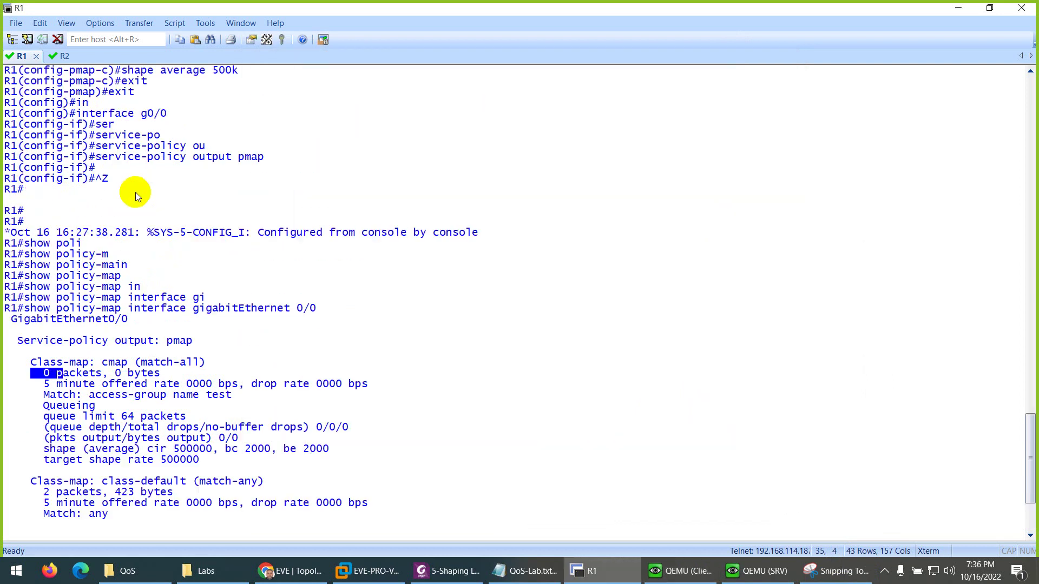
scroll(136, 196, "up", 4)
left_click_drag(239, 201, 199, 200)
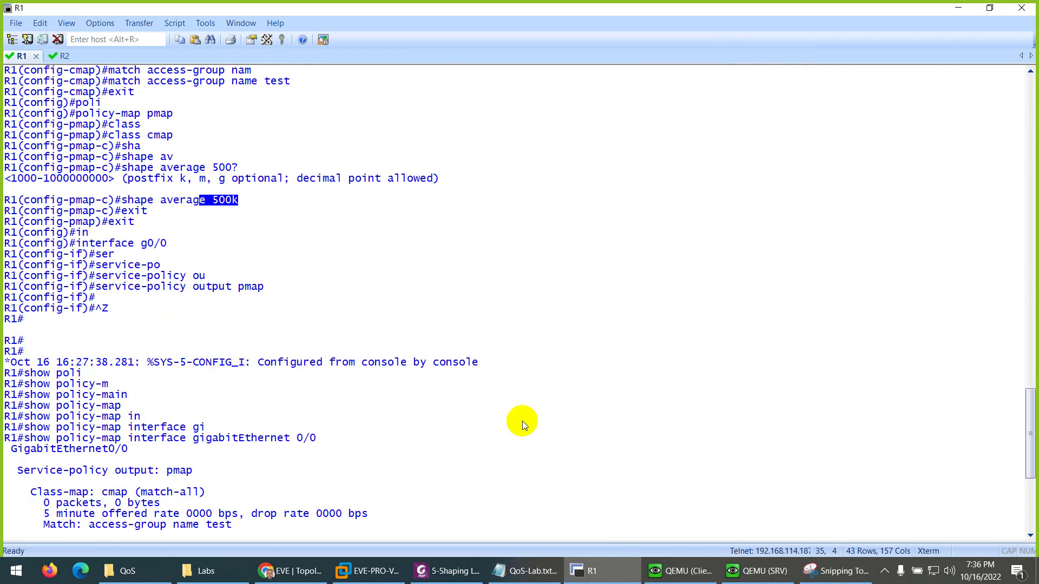
left_click(680, 571)
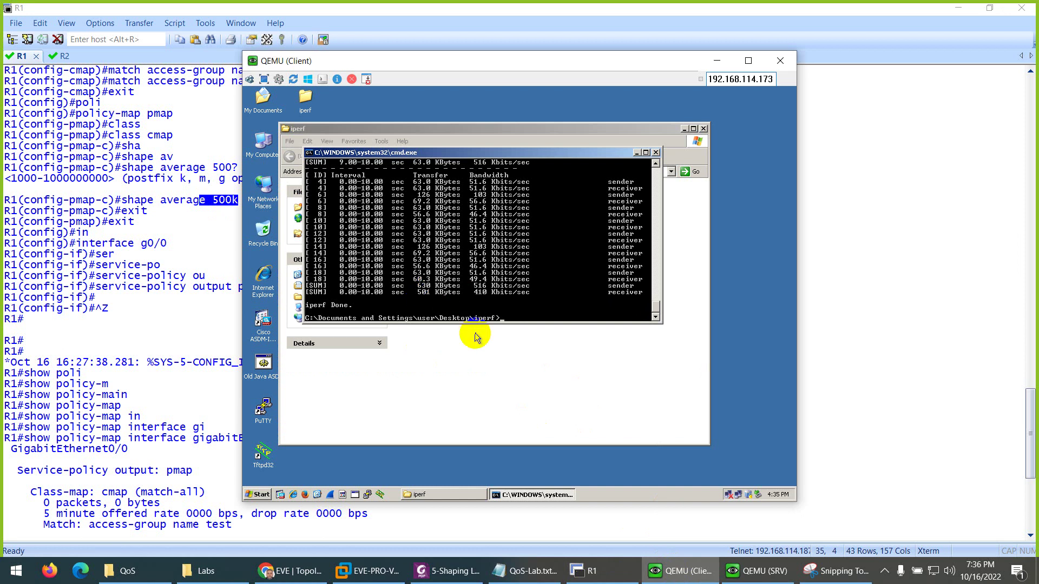
left_click(841, 572)
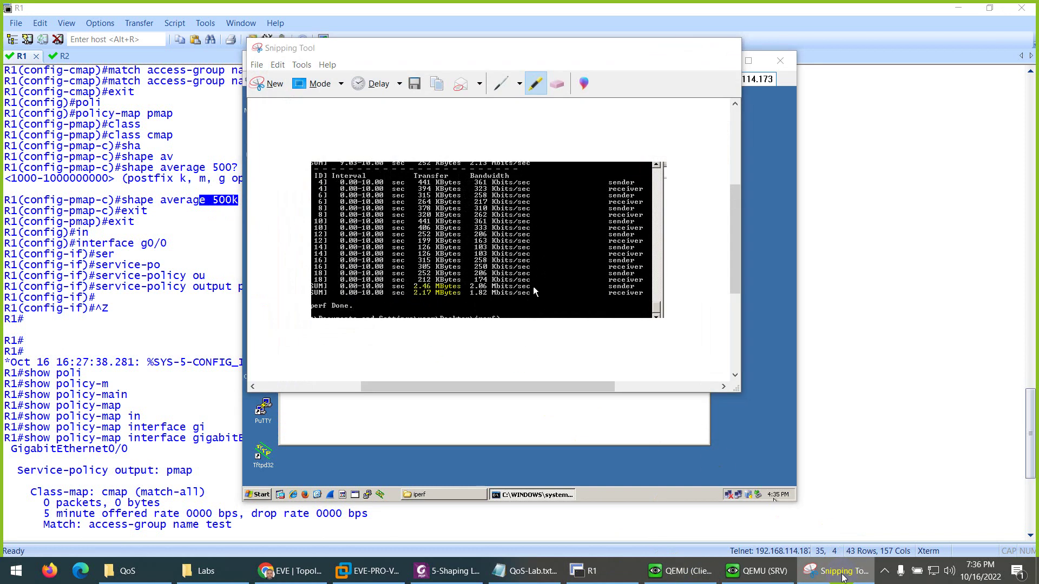
left_click(841, 575)
left_click(169, 370)
Clear R1's screen and rerun 'show policy-map interface gigabitEthernet 0/0'.
key("Return")
key("Return")
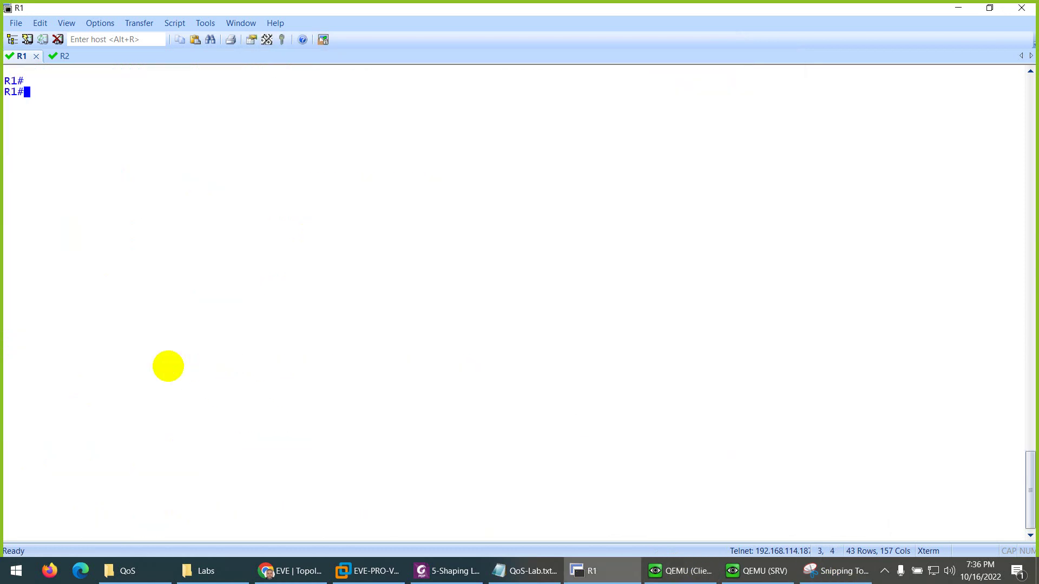
key("Up")
key("Return")
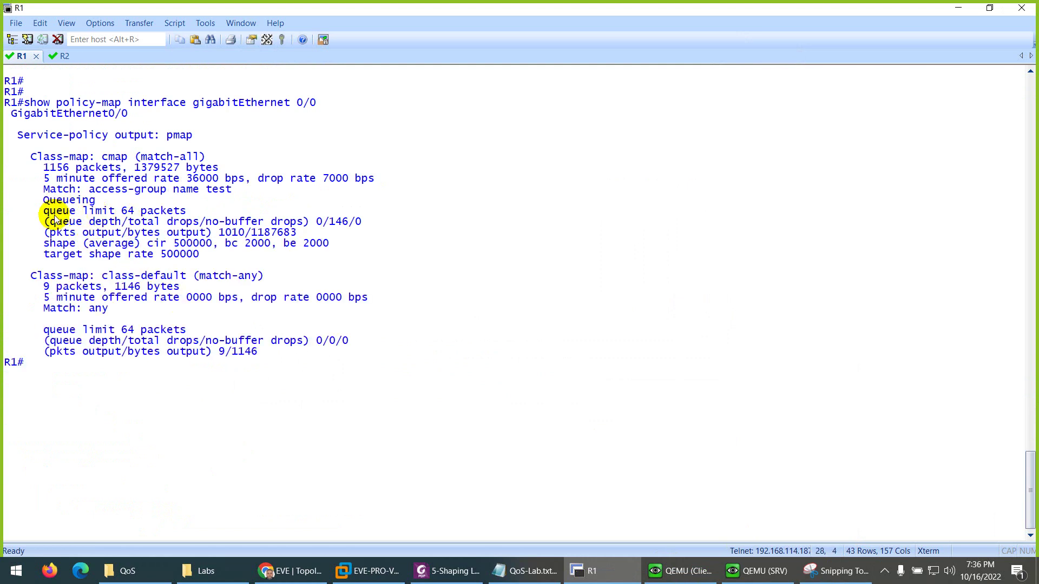
Highlight the shape cir 500000, queue limit 64 and drop count lines.
left_click(44, 247)
left_click_drag(43, 246, 232, 245)
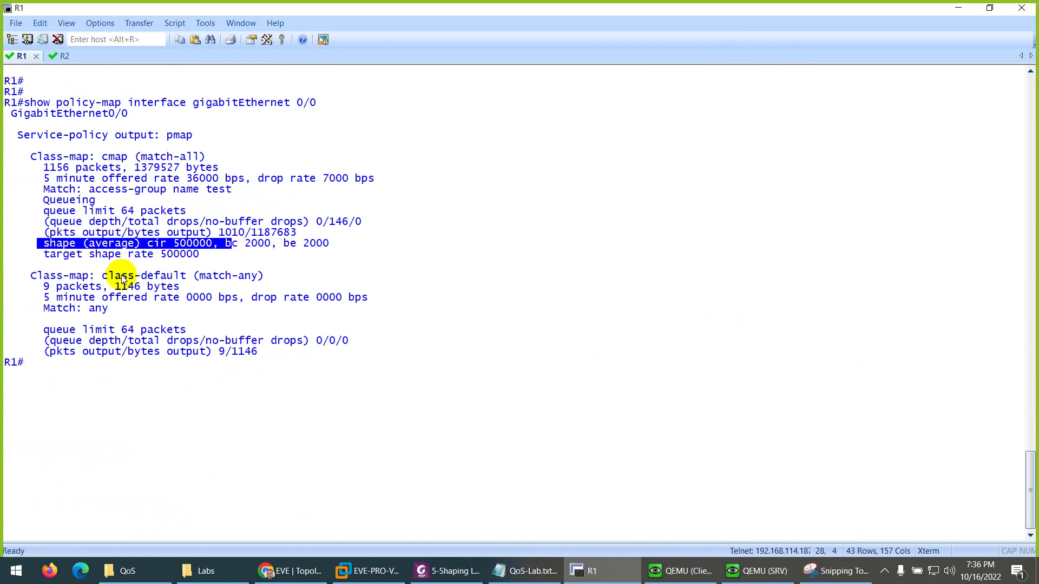
left_click_drag(134, 253, 217, 264)
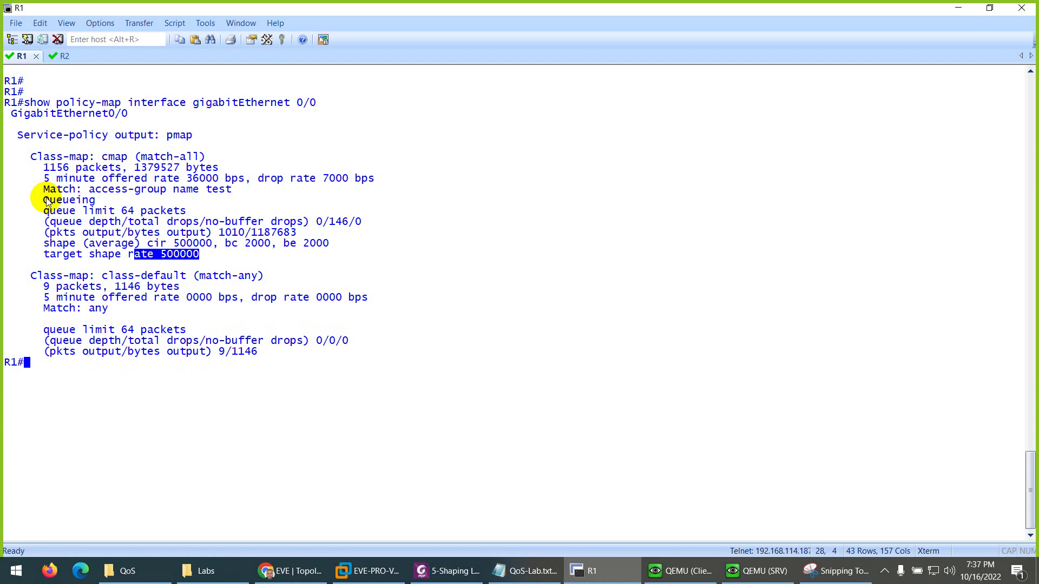
left_click_drag(44, 212, 186, 212)
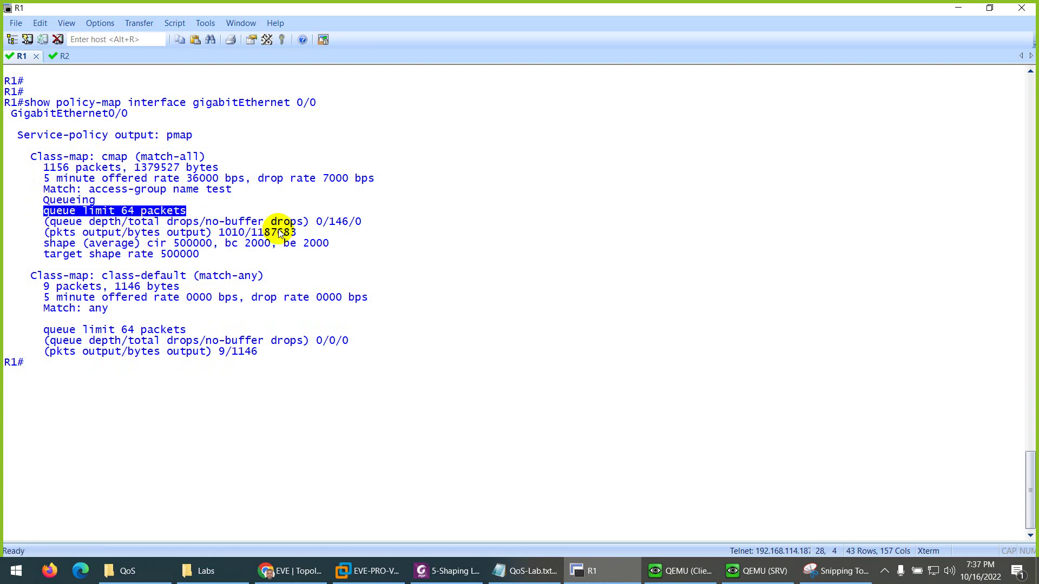
left_click_drag(317, 224, 347, 227)
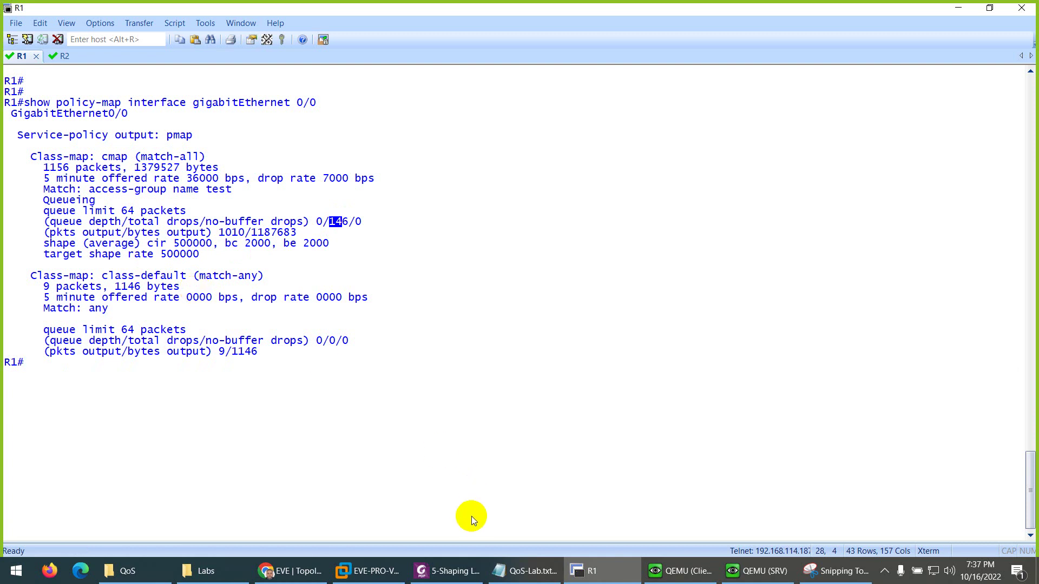
Bring up 5-Shaping Lab.pdf in Foxit and scroll down through its results.
left_click(448, 571)
scroll(297, 295, "down", 5)
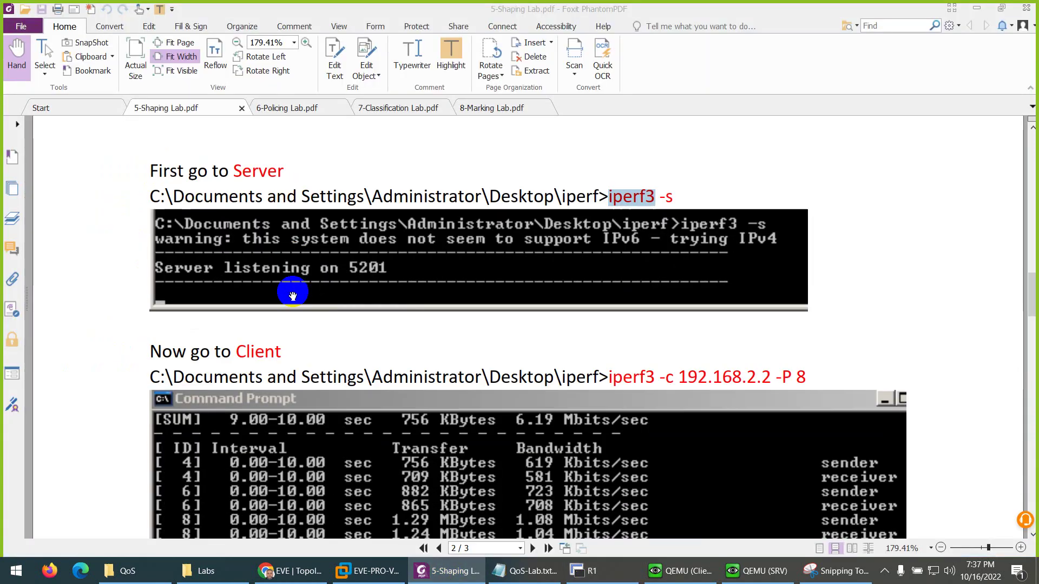
scroll(381, 320, "down", 6)
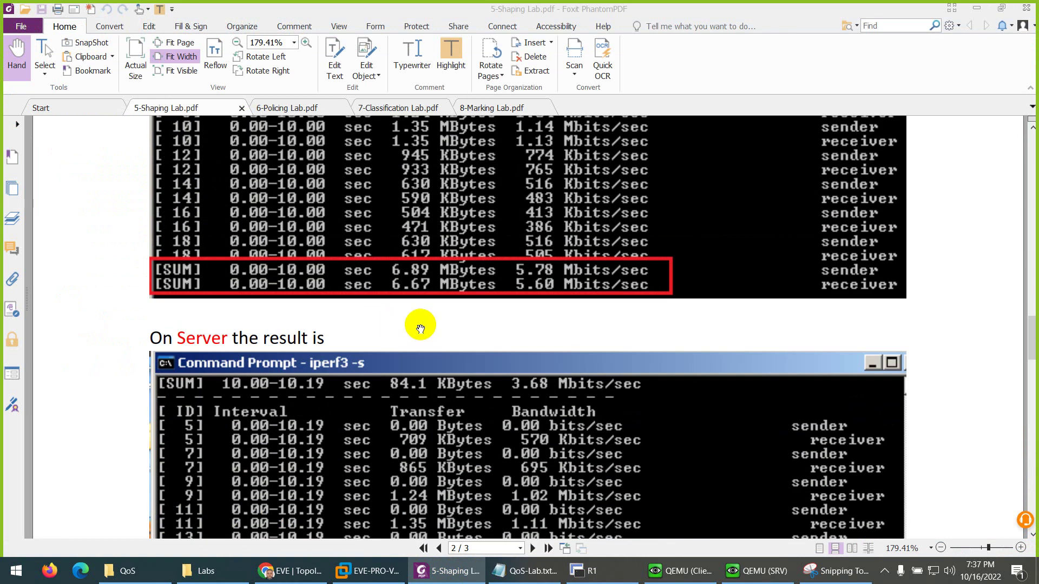
scroll(421, 329, "down", 9)
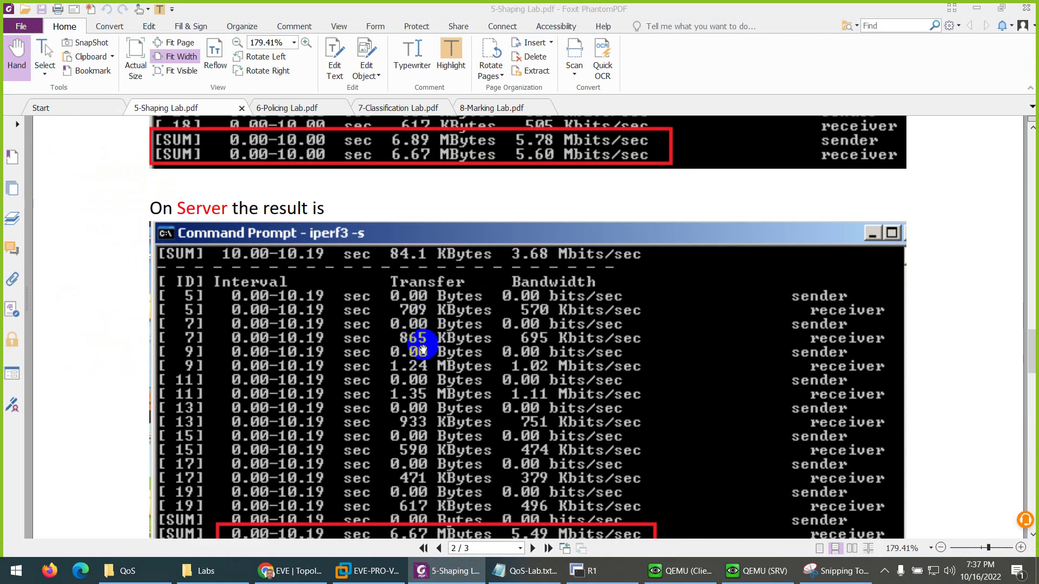
scroll(422, 347, "down", 3)
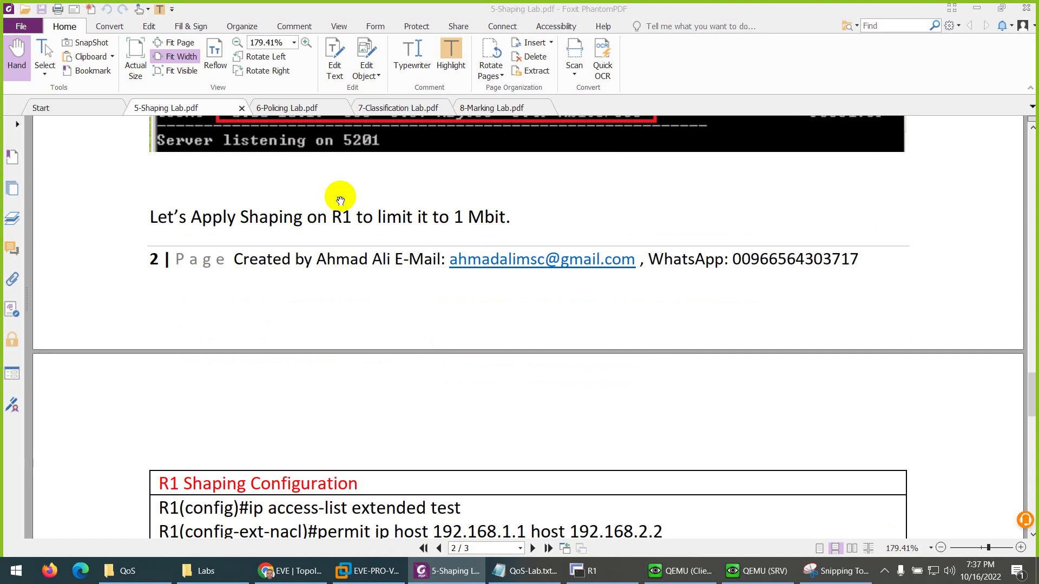
scroll(352, 280, "down", 1)
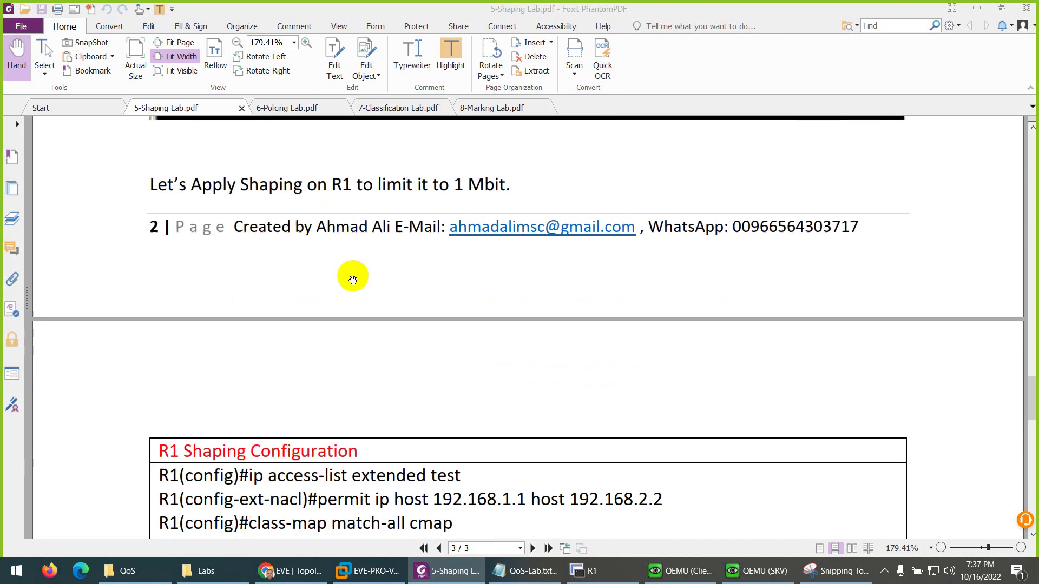
scroll(353, 280, "down", 6)
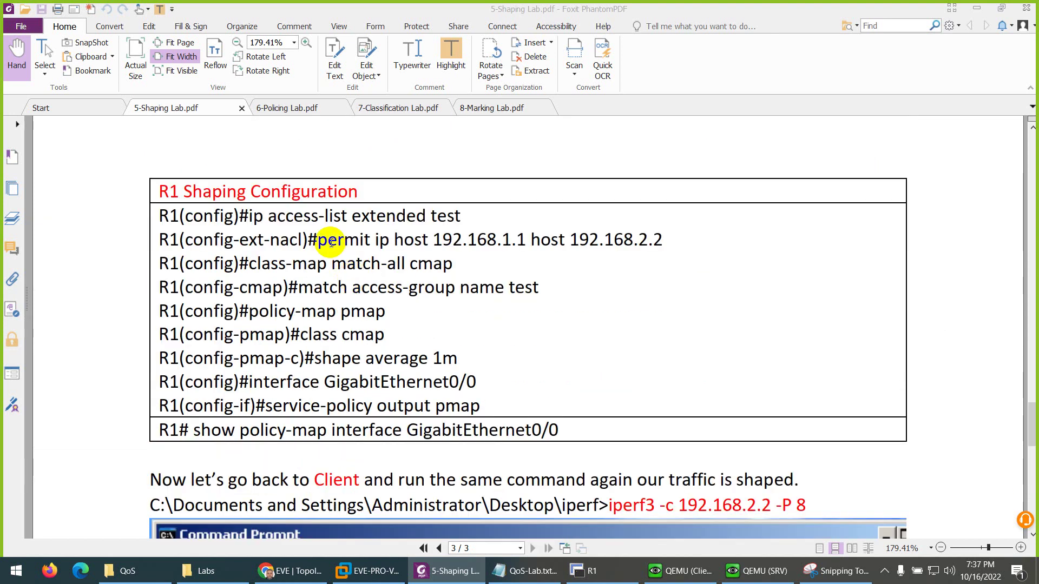
scroll(359, 269, "down", 8)
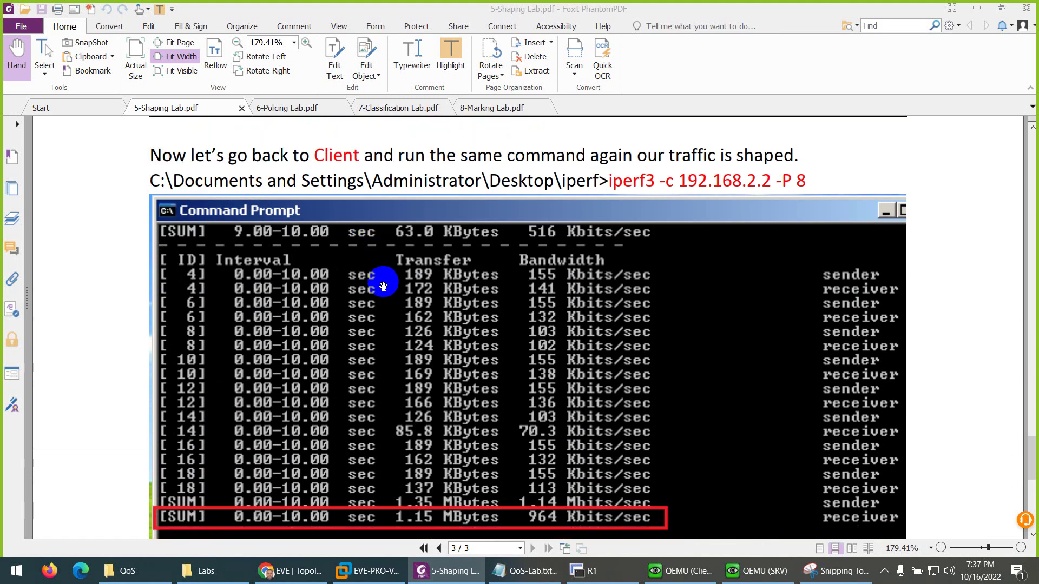
scroll(383, 285, "down", 2)
scroll(453, 414, "down", 3)
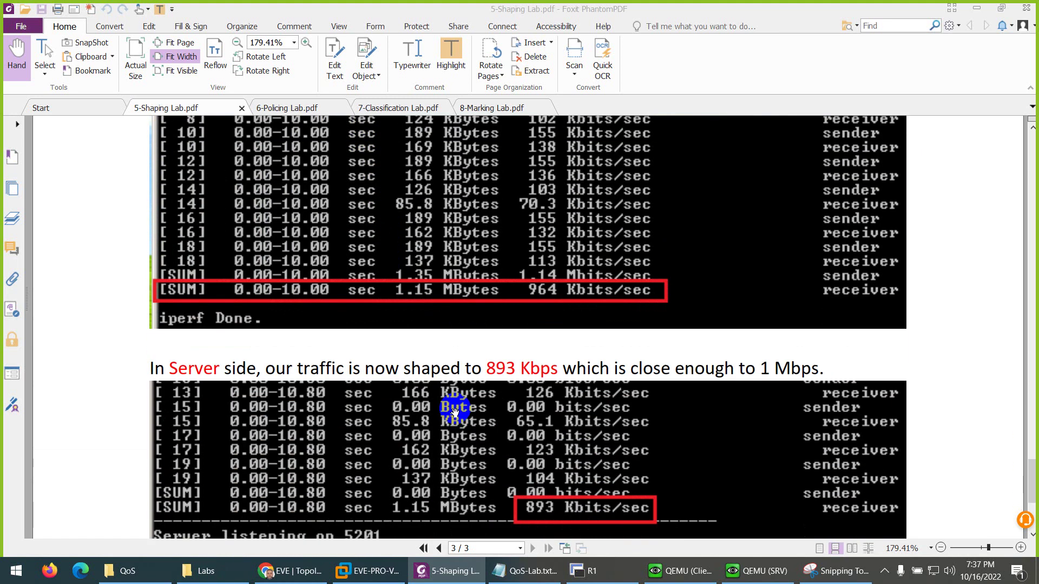
Scroll back up to the page 1 Shaping Lab topology diagram.
scroll(449, 314, "up", 5)
scroll(427, 249, "down", 4)
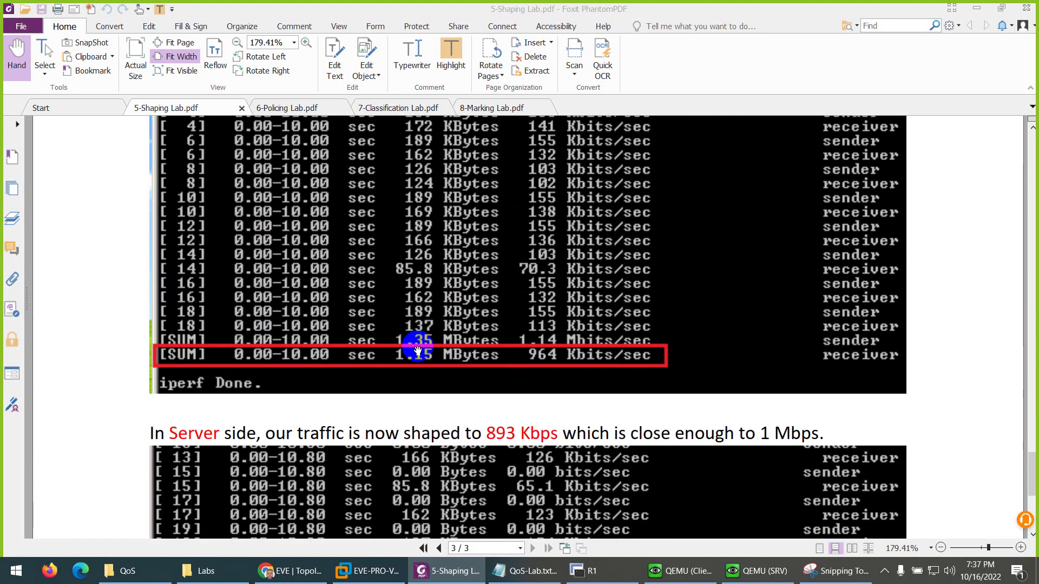
scroll(418, 351, "down", 10)
scroll(418, 352, "up", 6)
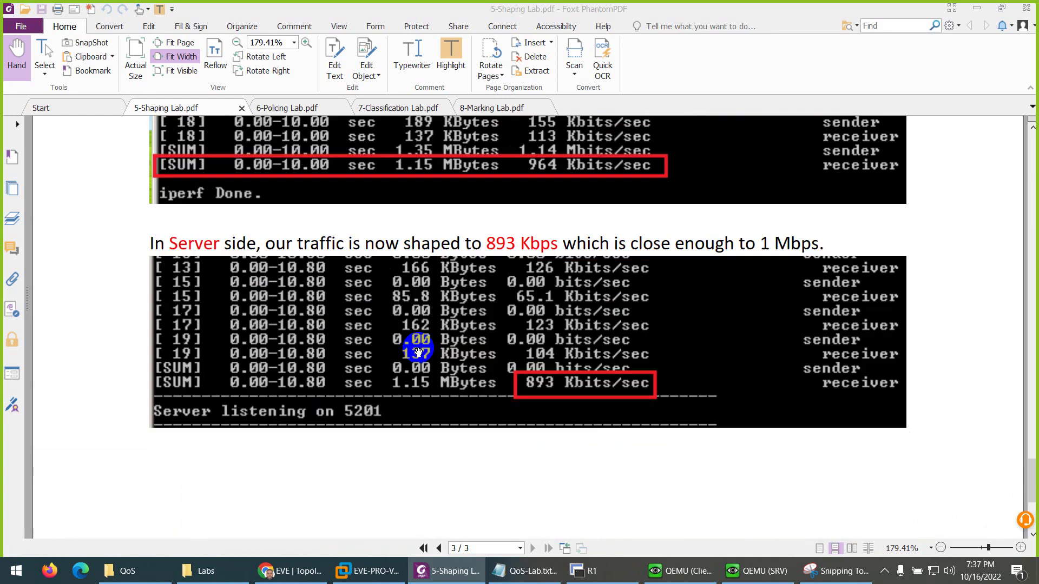
scroll(417, 353, "up", 20)
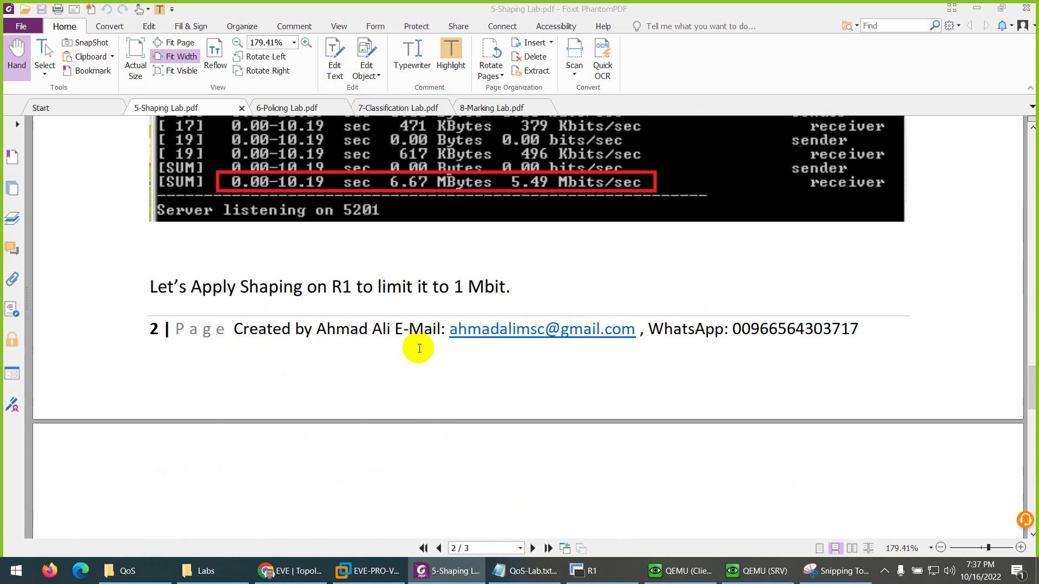
scroll(419, 349, "up", 20)
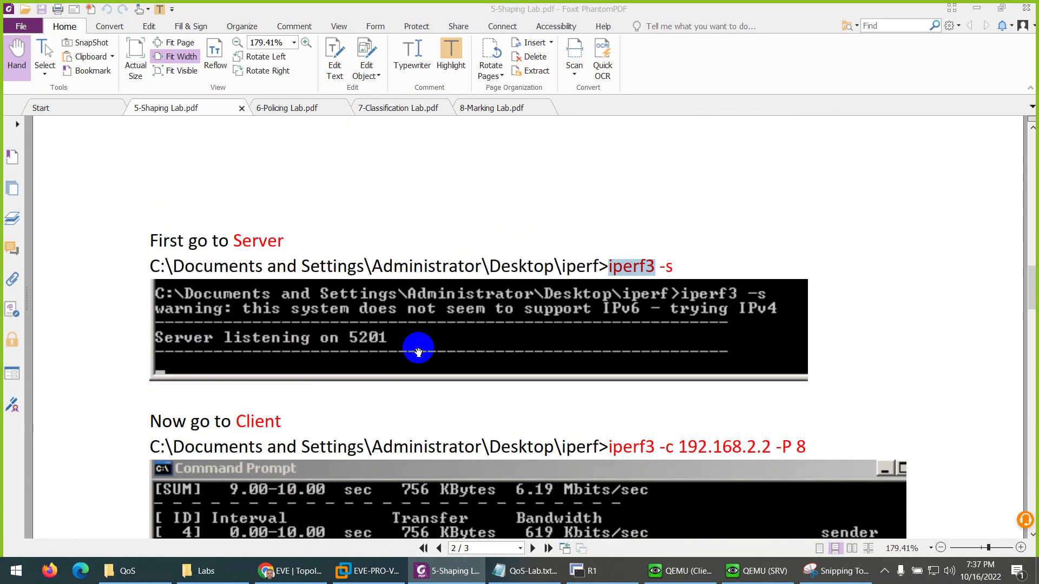
scroll(418, 352, "up", 20)
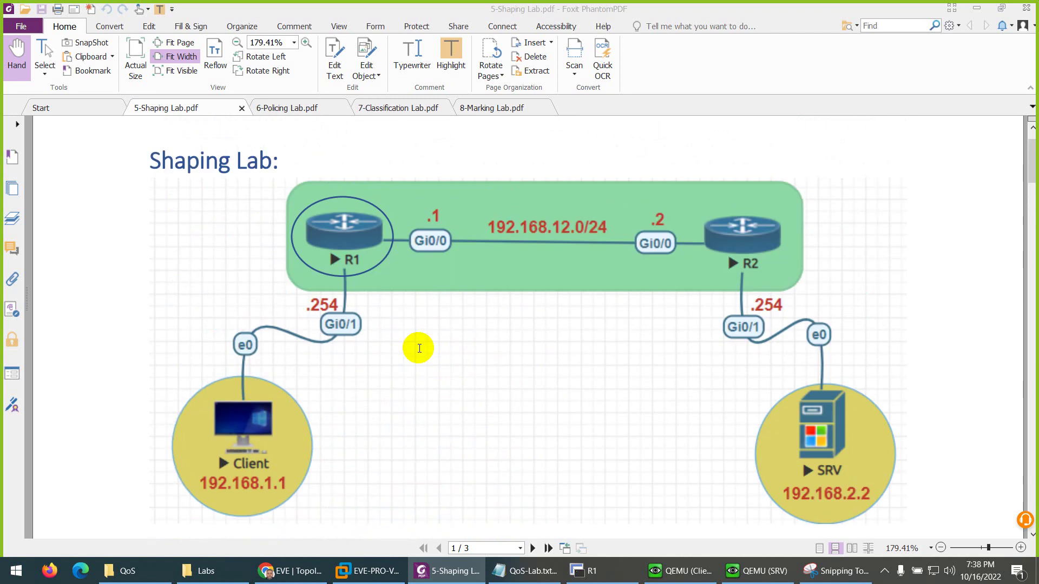
scroll(418, 348, "up", 2)
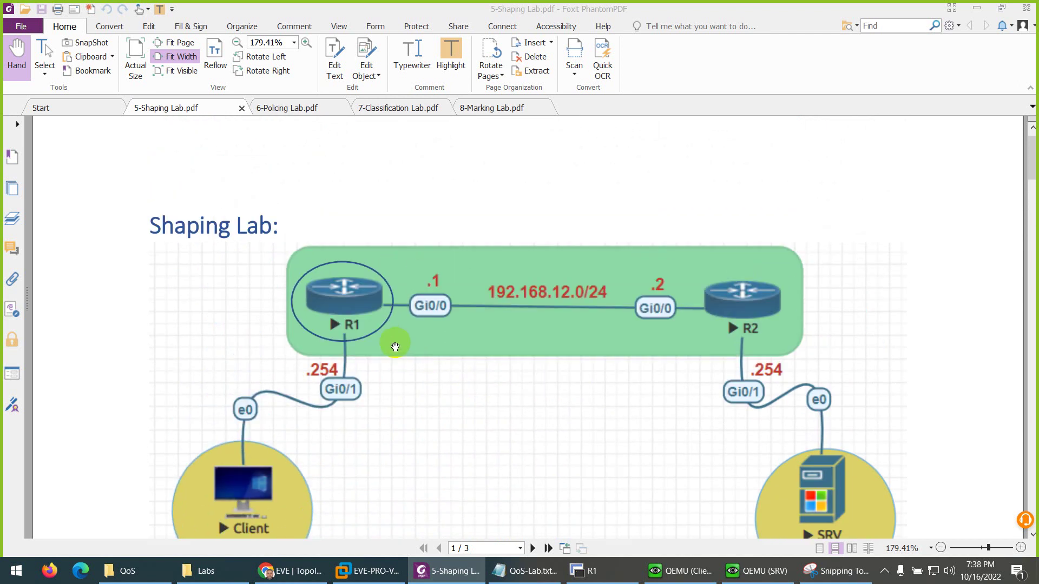